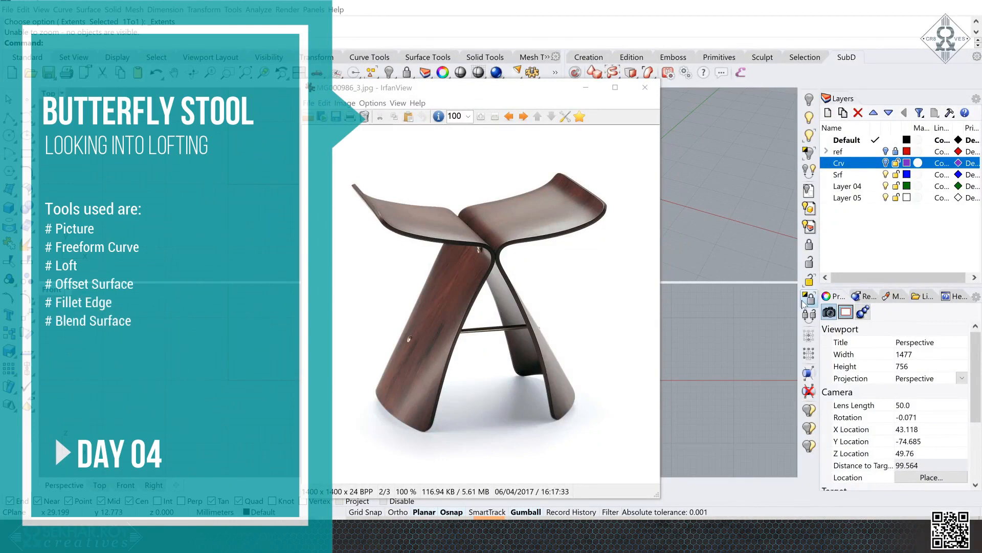
# Review the butterfly stool photo and the front and side dimension drawing.
pyautogui.moveTo(505, 94); pyautogui.dragTo(520, 90)
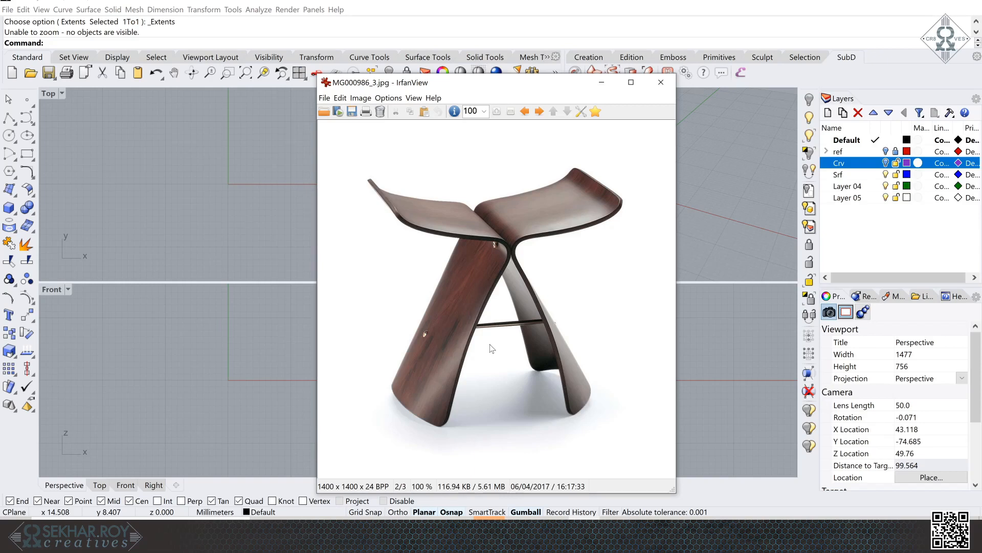
pyautogui.scroll(1, 491, 348)
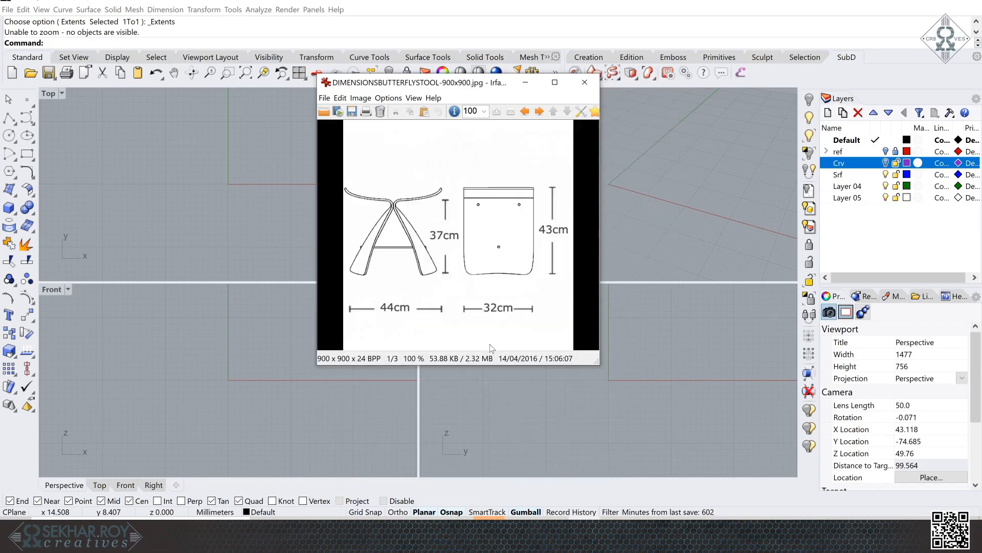
pyautogui.scroll(-2, 490, 348)
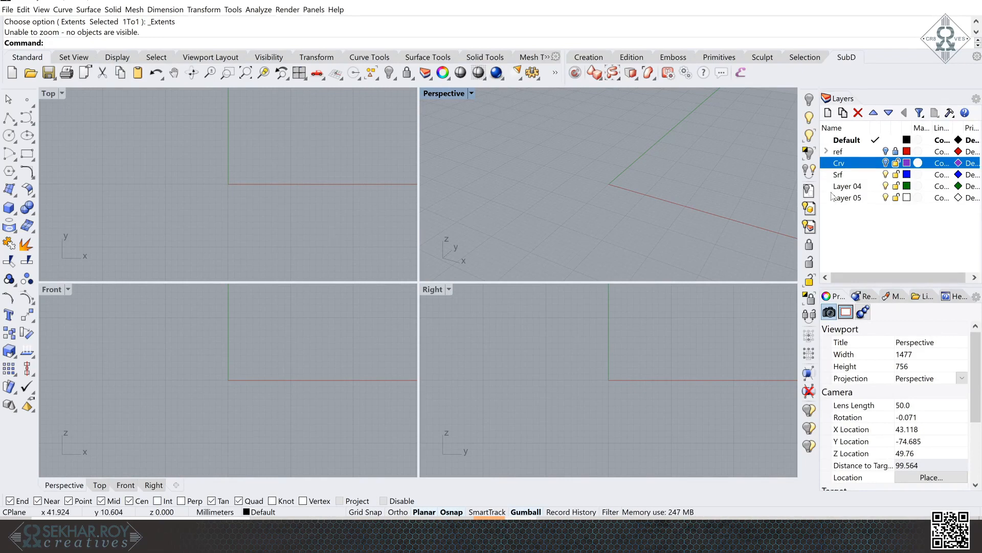
# Turn on the ref layer, expand its sublayers, and fit the reference pictures in all viewports.
pyautogui.click(886, 151)
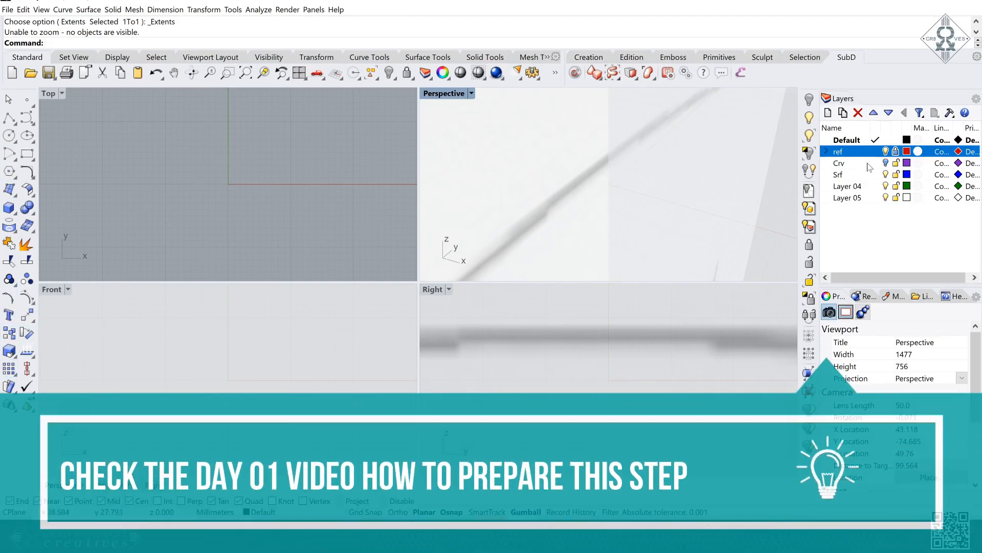
pyautogui.click(826, 152)
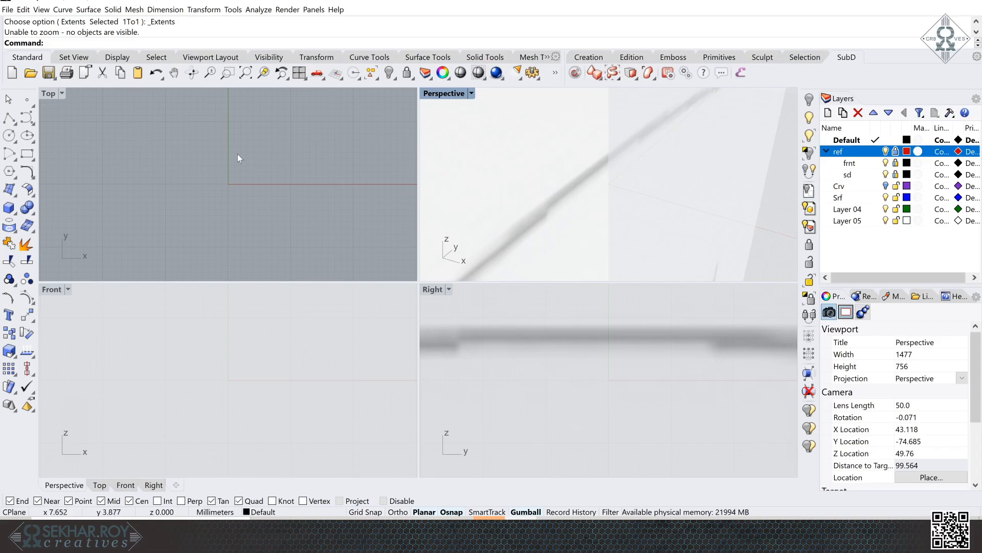
pyautogui.rightClick(298, 76)
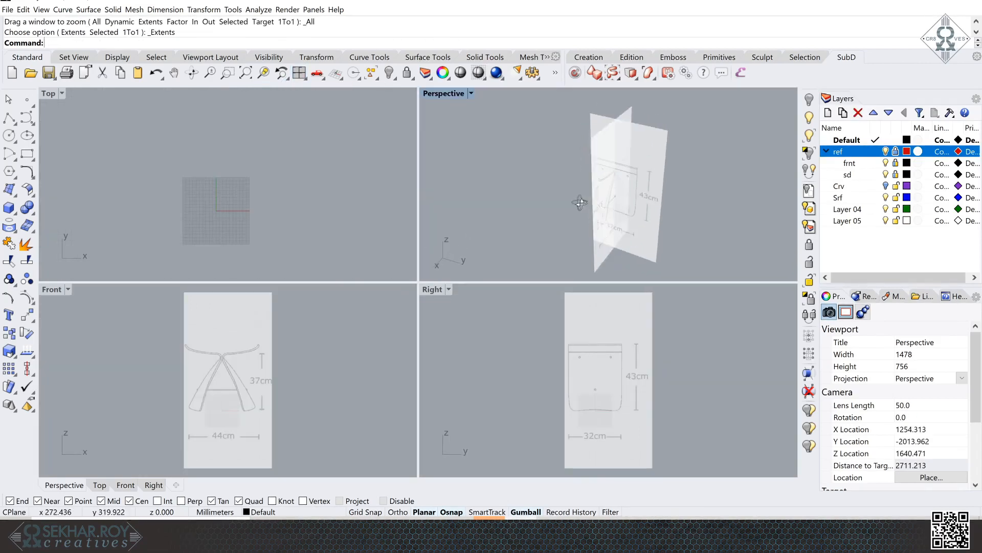
pyautogui.moveTo(580, 203); pyautogui.dragTo(657, 207, button='right')
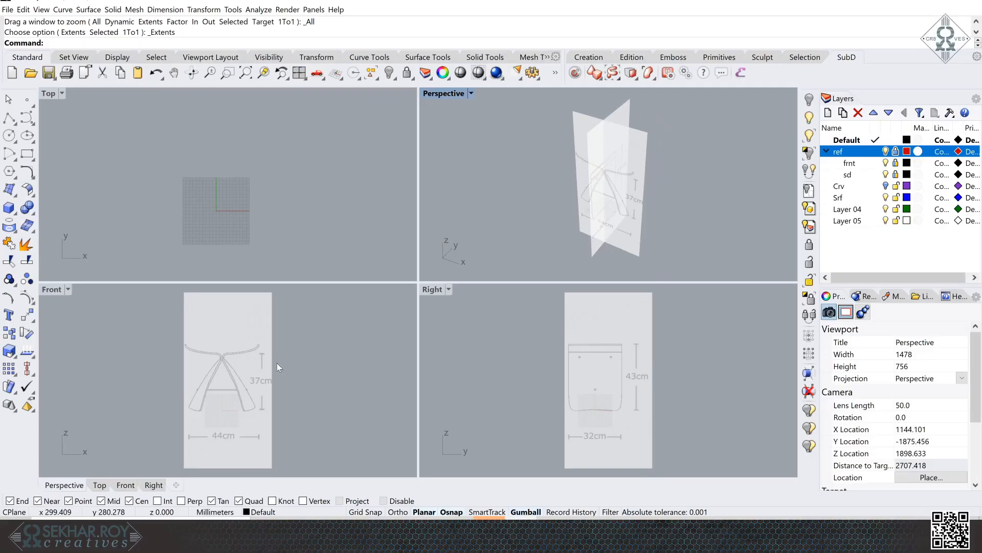
# Maximize the Front viewport and turn on the Crv layer over the stool reference drawing.
pyautogui.doubleClick(51, 289)
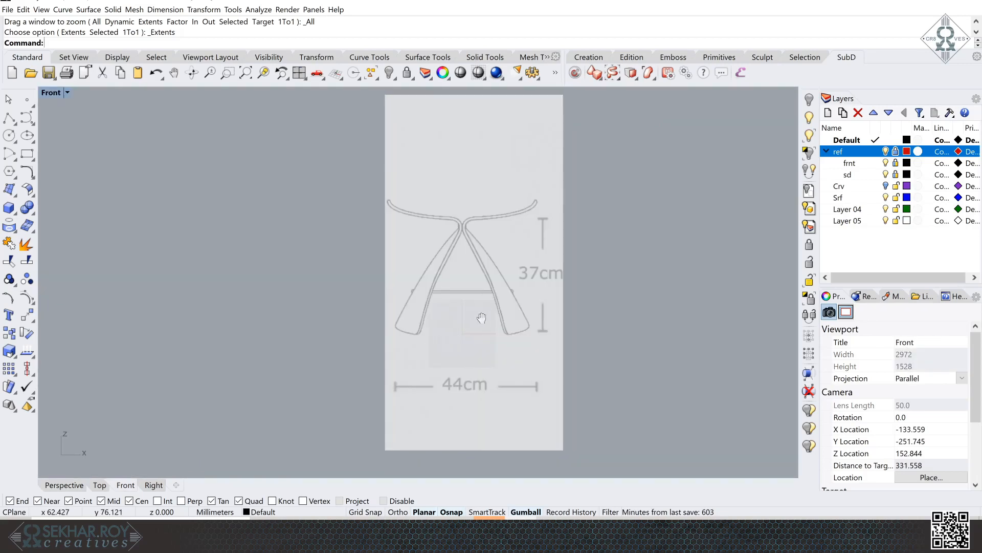
pyautogui.scroll(4, 446, 324)
pyautogui.scroll(2, 441, 273)
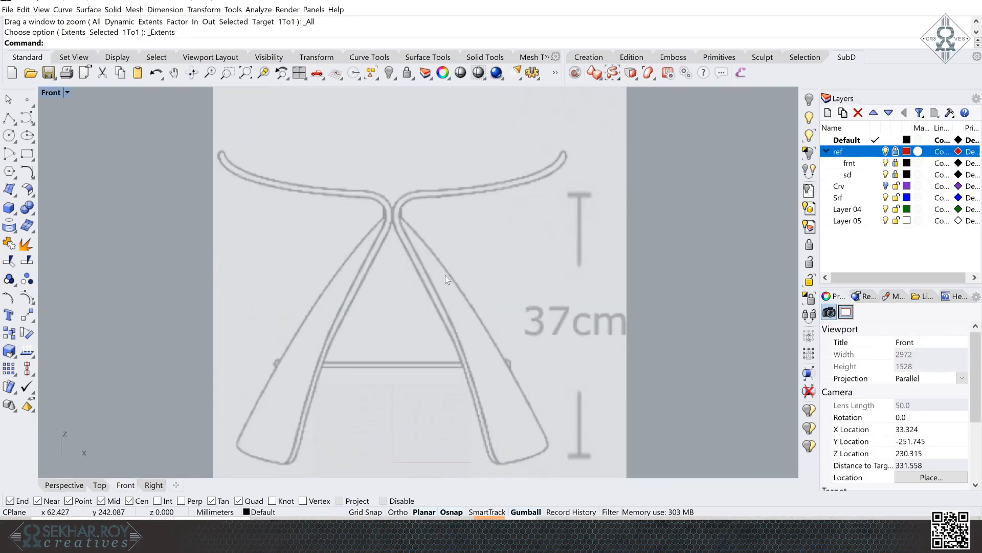
pyautogui.click(885, 186)
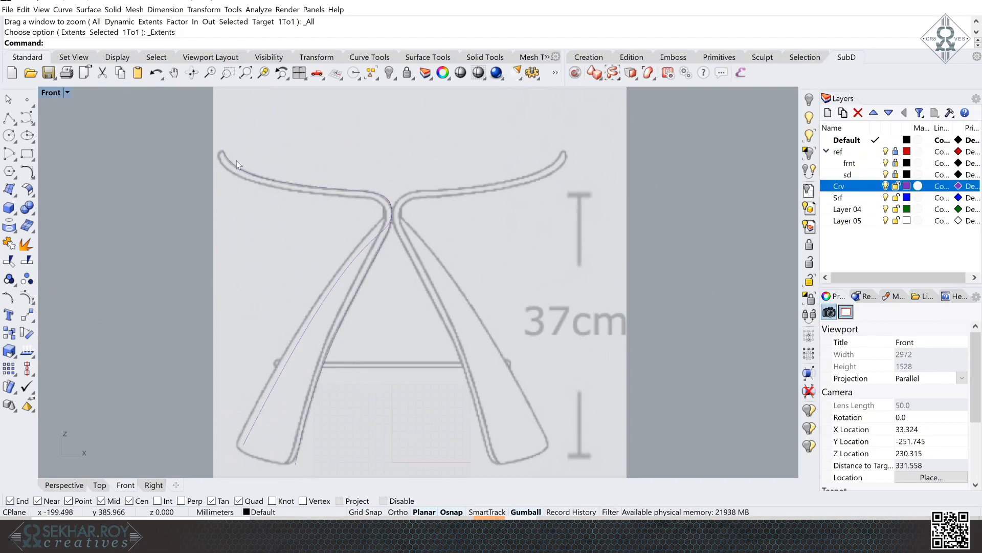
# Examine the middle and side profile curves against the front drawing, and check their placement in the Perspective view.
pyautogui.click(361, 251)
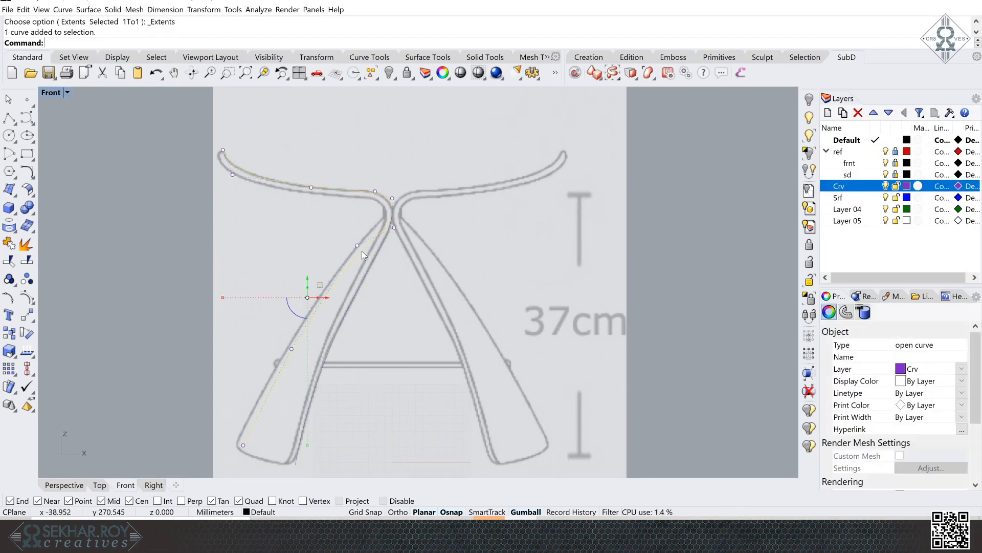
pyautogui.click(361, 283)
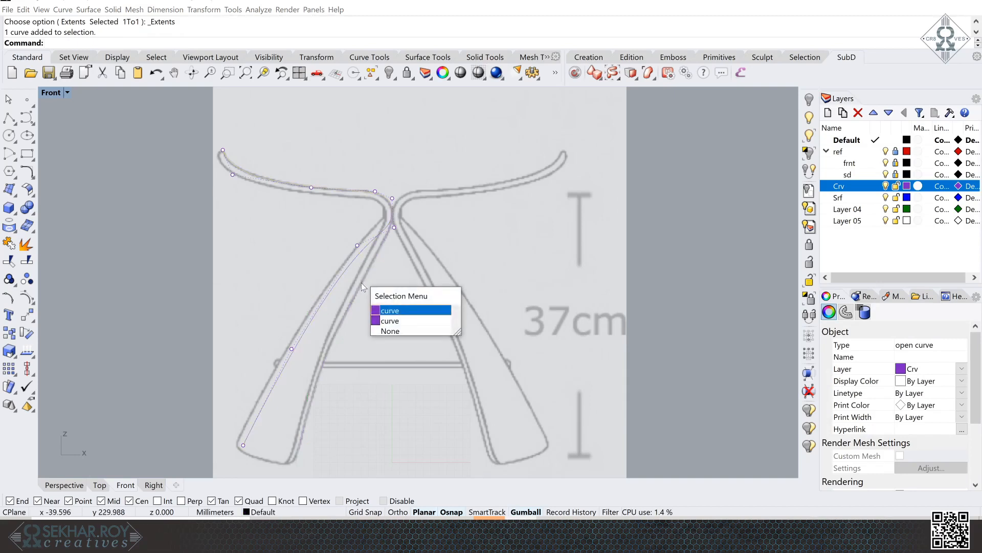
pyautogui.click(391, 311)
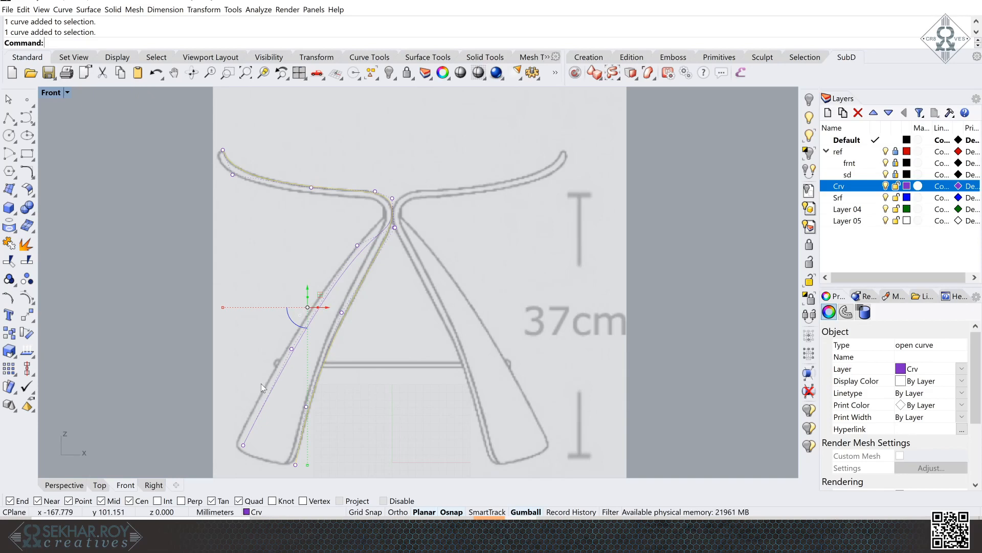
pyautogui.doubleClick(50, 94)
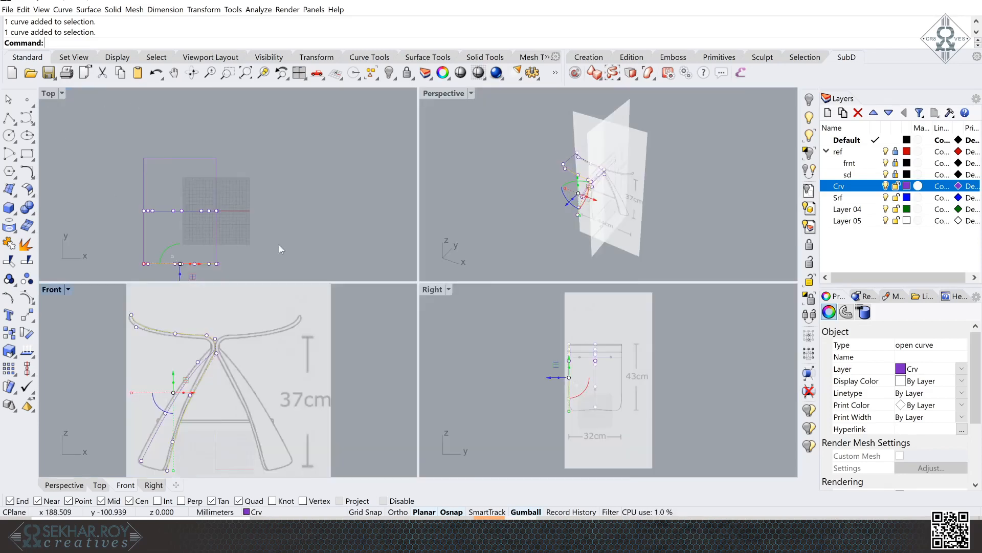
pyautogui.click(666, 222)
pyautogui.moveTo(635, 214); pyautogui.dragTo(597, 201, button='right')
pyautogui.scroll(3, 623, 187)
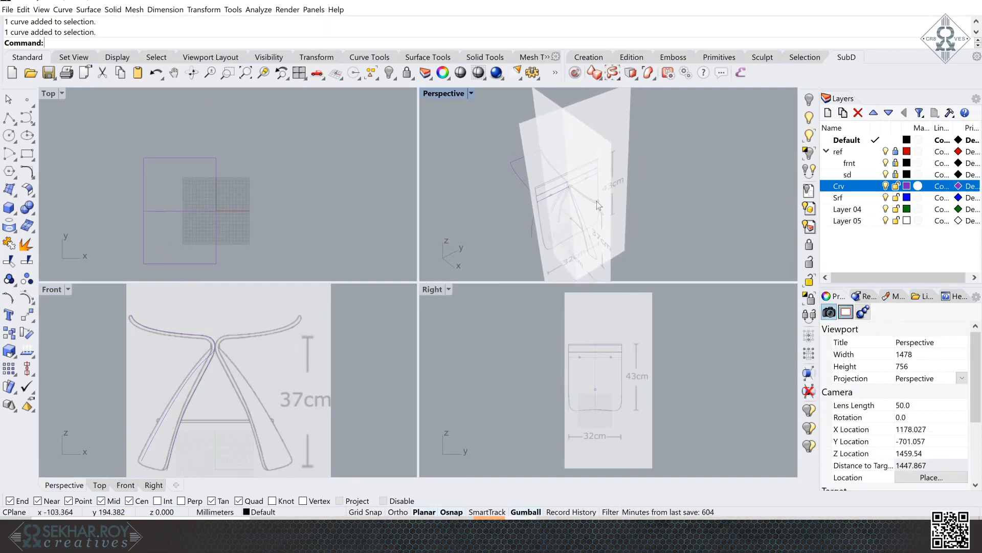
# Turn off the ref layer to isolate the stool's profile curves in the Perspective view.
pyautogui.click(887, 152)
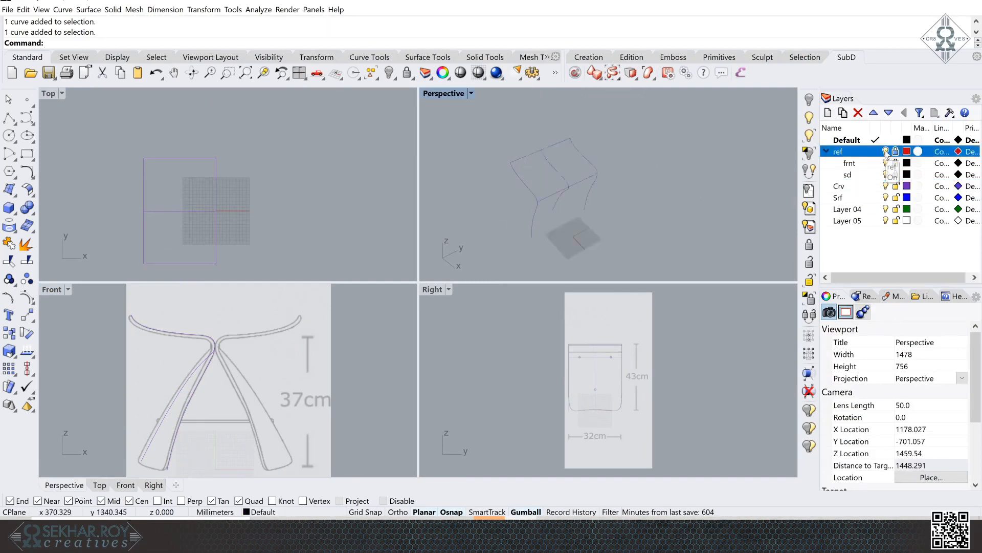
pyautogui.moveTo(639, 216); pyautogui.dragTo(563, 225, button='right')
pyautogui.scroll(6, 548, 199)
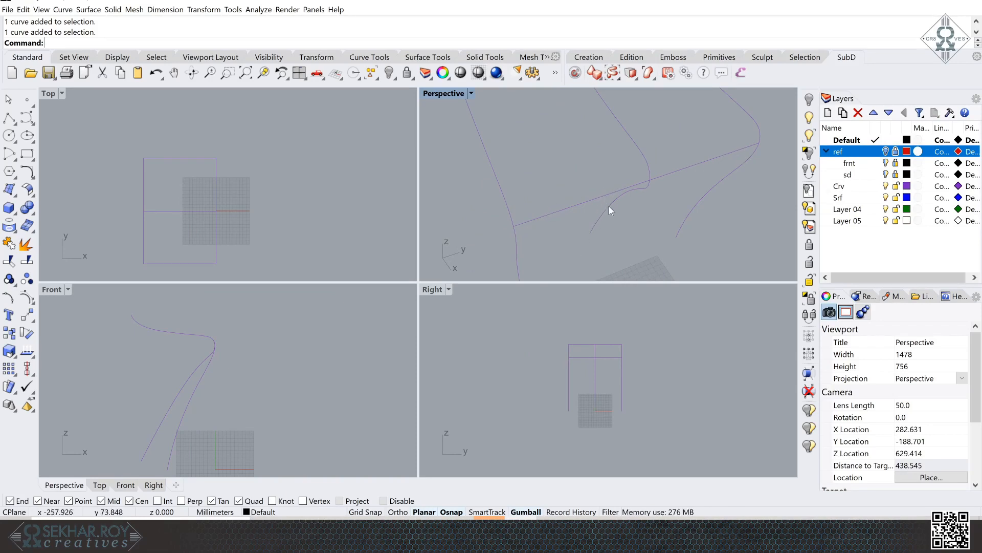
pyautogui.scroll(-10, 610, 204)
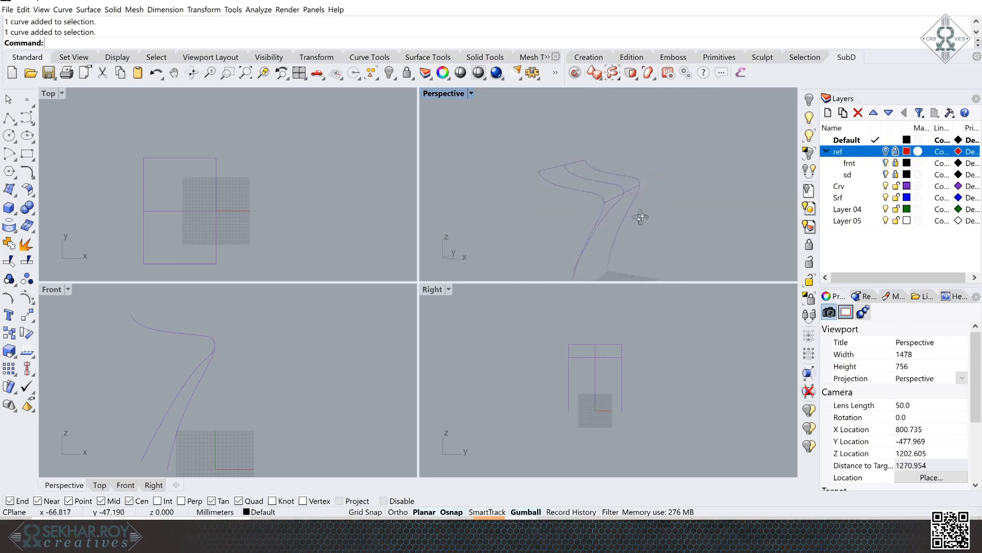
pyautogui.moveTo(640, 217); pyautogui.dragTo(624, 237, button='right')
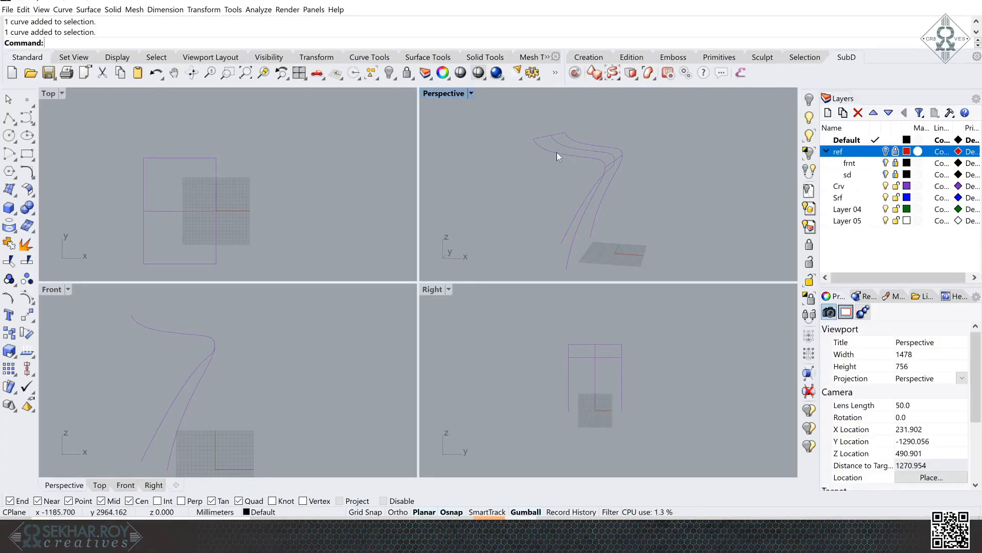
# Inspect the control points of the three profile curves one by one in the Perspective and Front views.
pyautogui.click(556, 152)
pyautogui.click(577, 152)
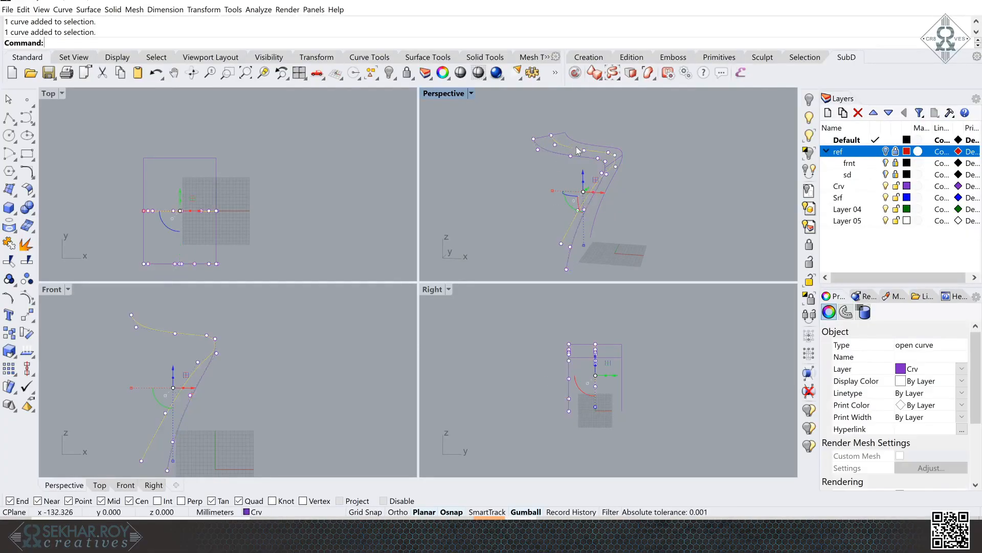
pyautogui.click(601, 145)
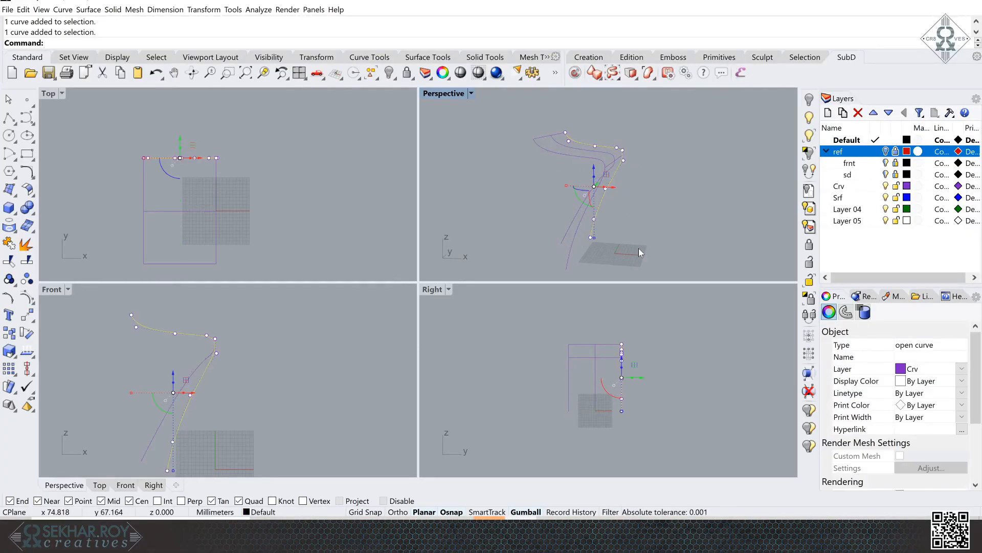
pyautogui.moveTo(639, 247); pyautogui.dragTo(627, 221, button='right')
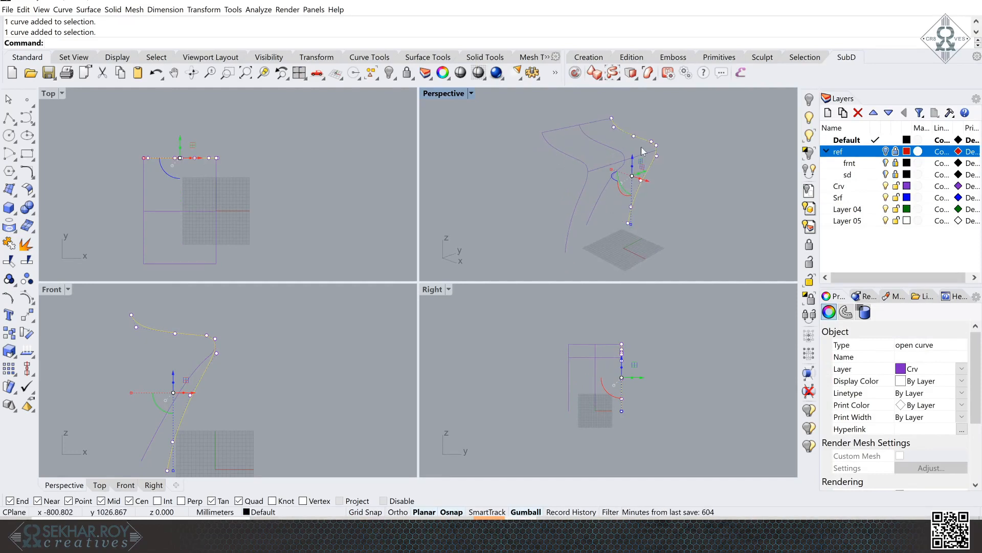
pyautogui.click(673, 232)
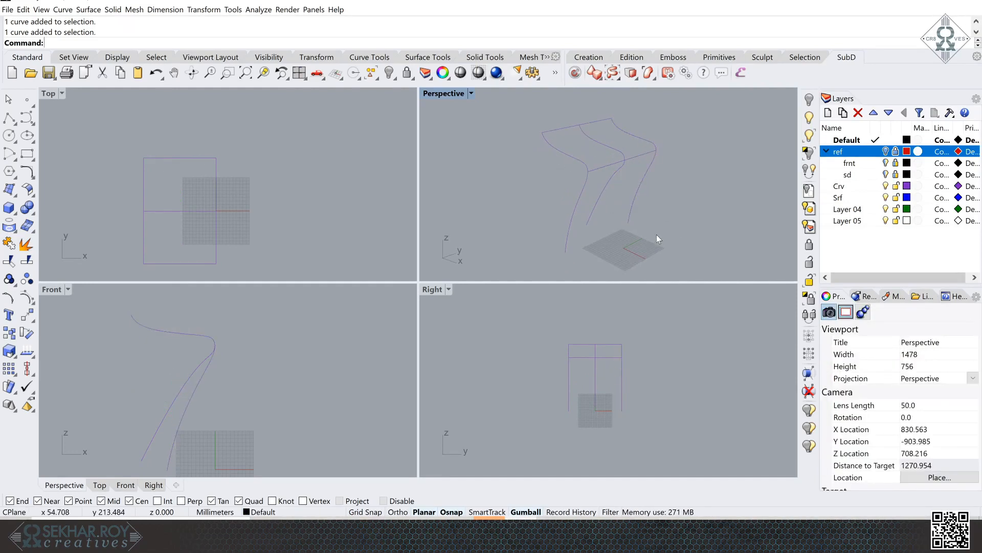
pyautogui.moveTo(656, 234); pyautogui.dragTo(624, 238, button='right')
pyautogui.click(191, 374)
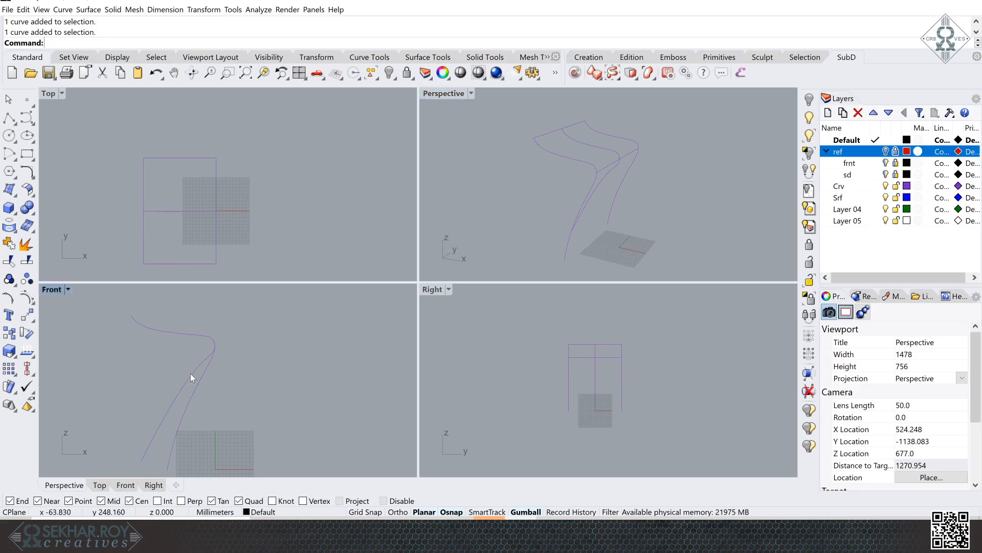
pyautogui.click(190, 374)
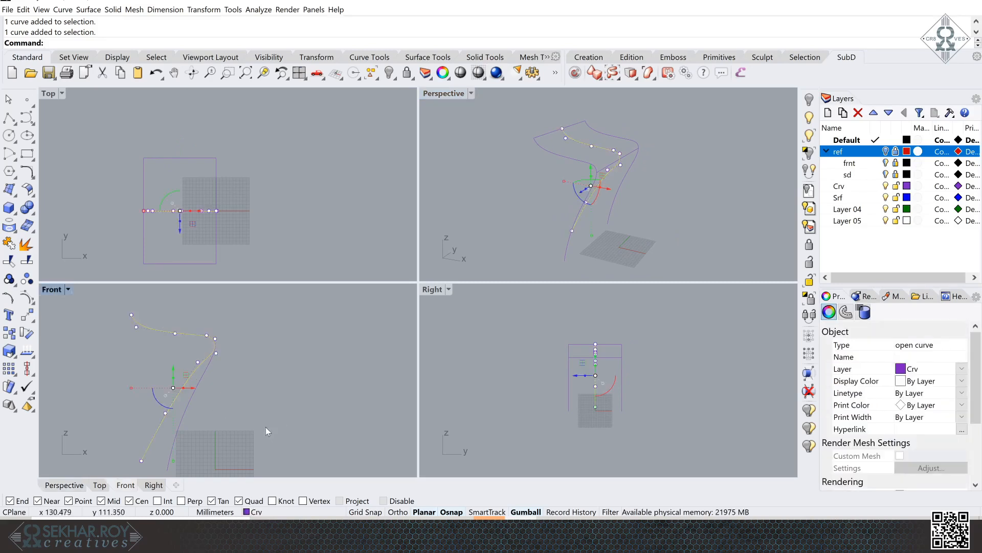
# Project the side profile curve to the Front construction plane with Project to CPlane, keeping the original curve.
pyautogui.click(189, 421)
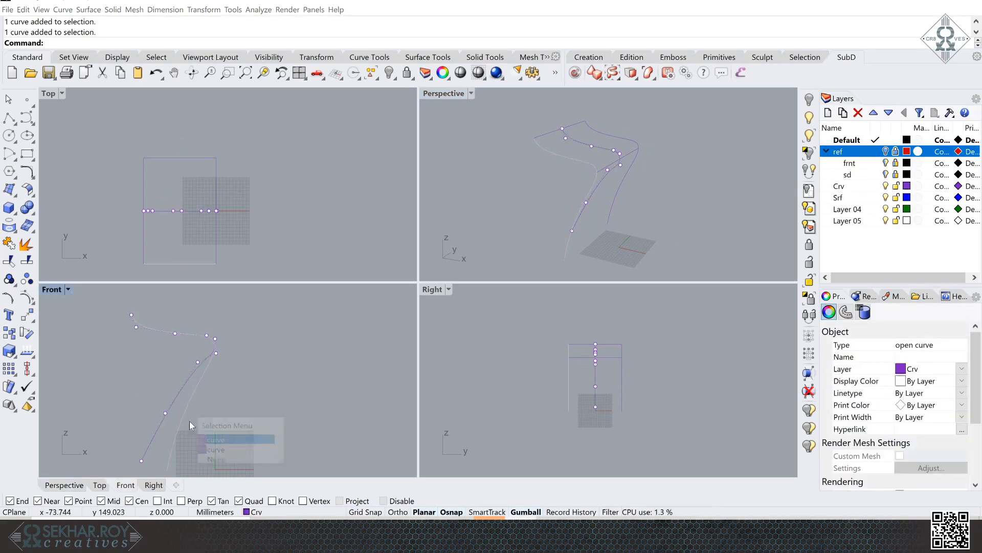
pyautogui.click(216, 439)
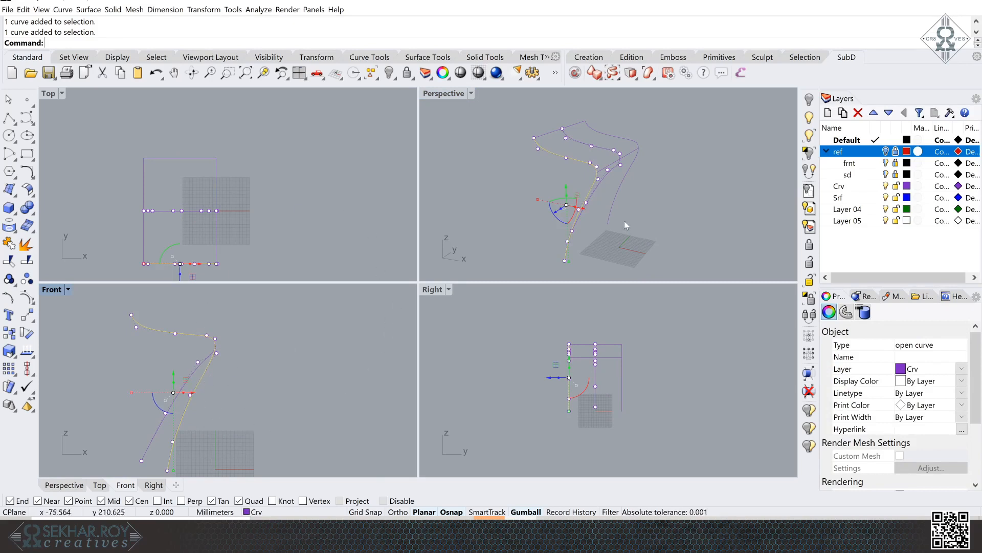
pyautogui.moveTo(627, 226); pyautogui.dragTo(609, 197, button='right')
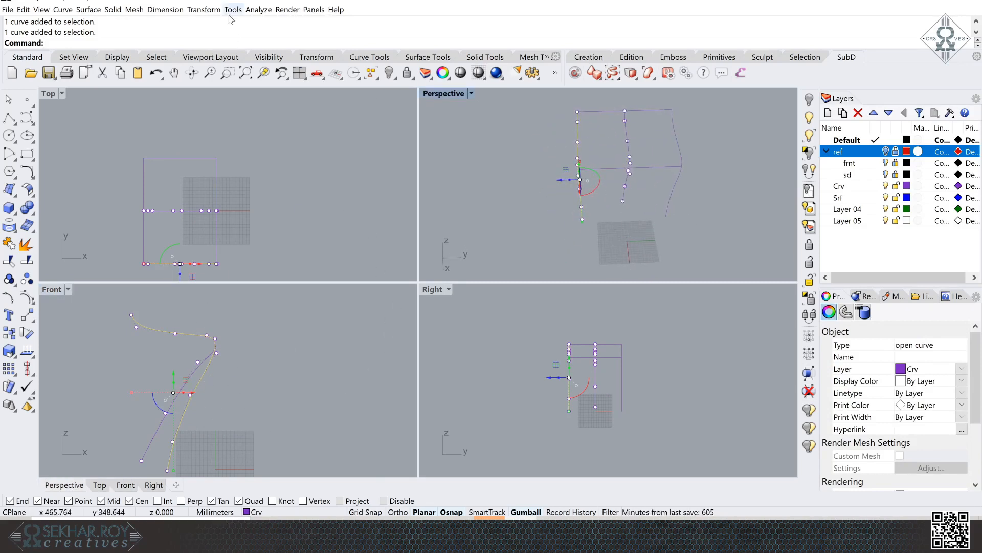
pyautogui.moveTo(235, 366); pyautogui.dragTo(272, 349, button='right')
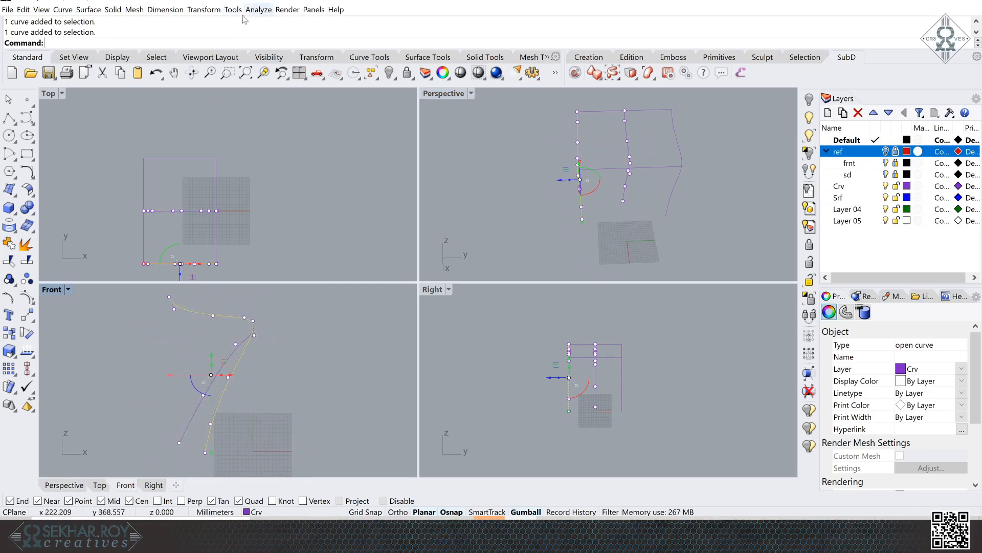
pyautogui.click(204, 10)
pyautogui.click(236, 164)
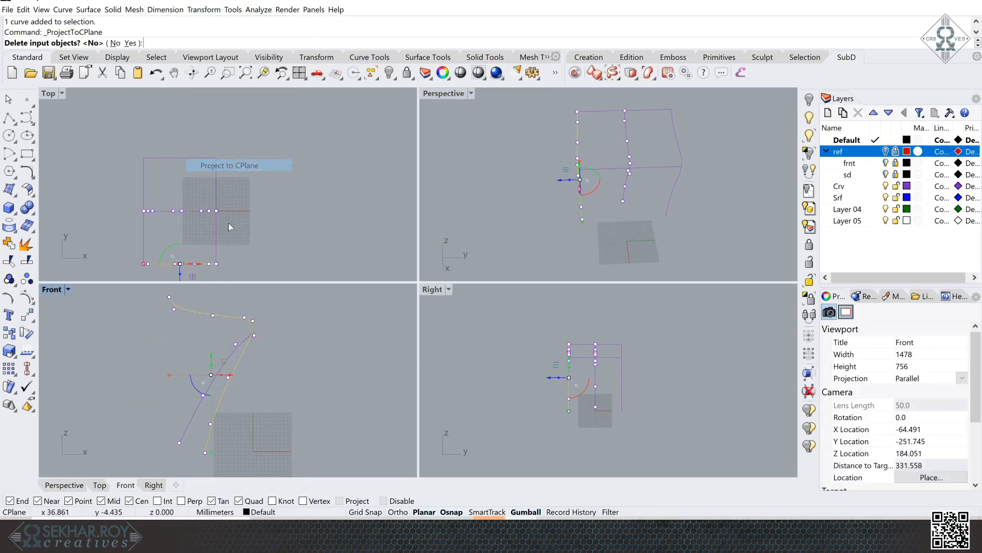
pyautogui.moveTo(303, 354); pyautogui.dragTo(310, 357, button='right')
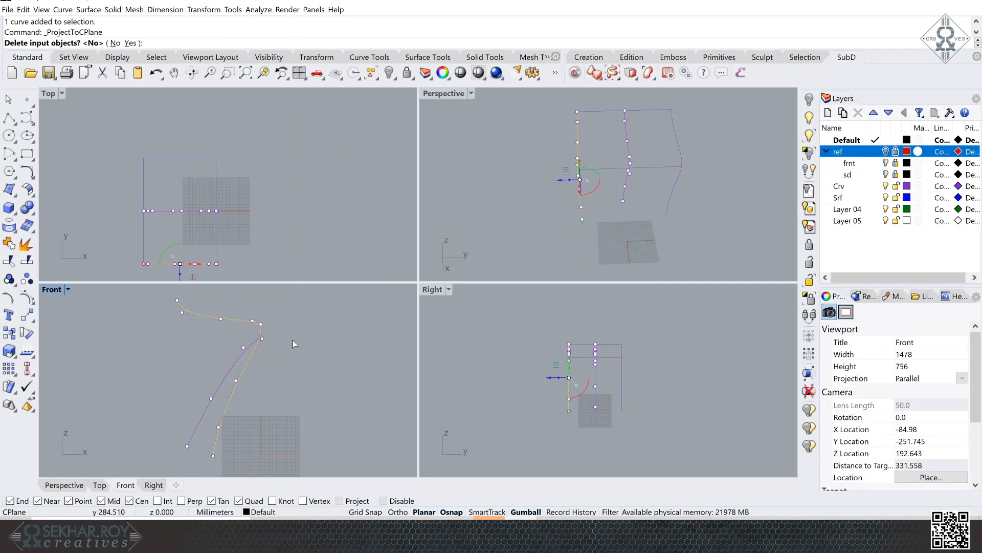
pyautogui.click(115, 43)
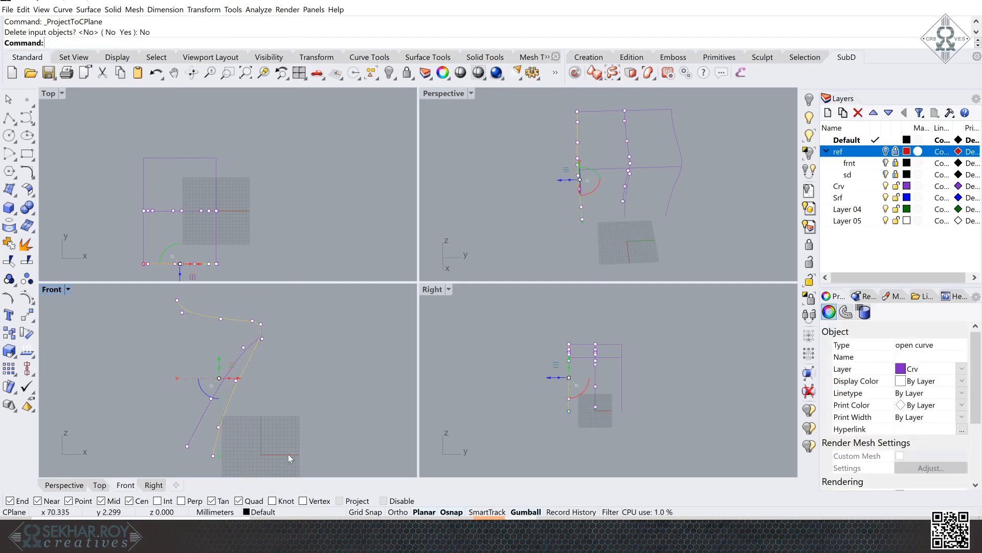
# Show only the projected curve's control points and move its two mid-leg points outward in the Front view, toward the splayed leg profile.
pyautogui.moveTo(569, 254); pyautogui.dragTo(603, 187, button='right')
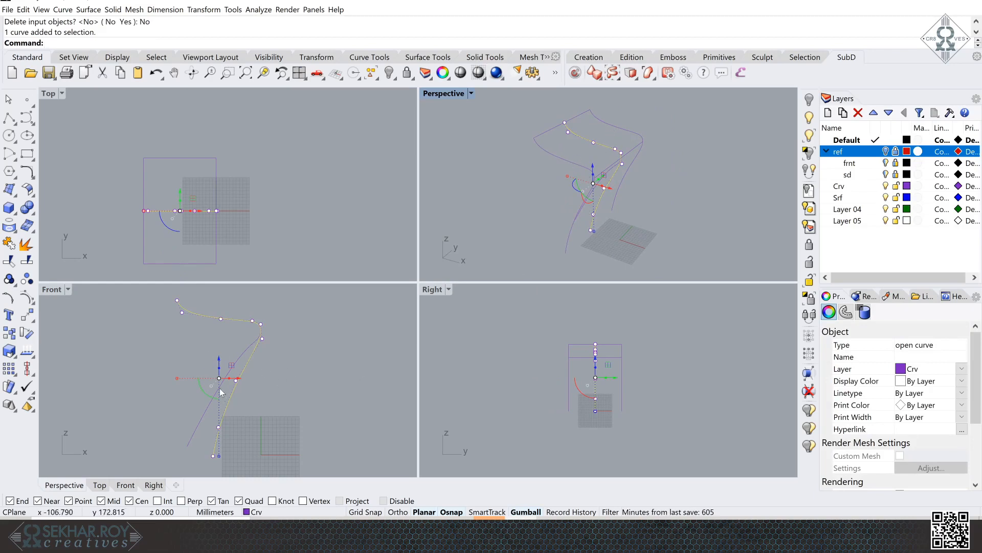
pyautogui.press('F11')
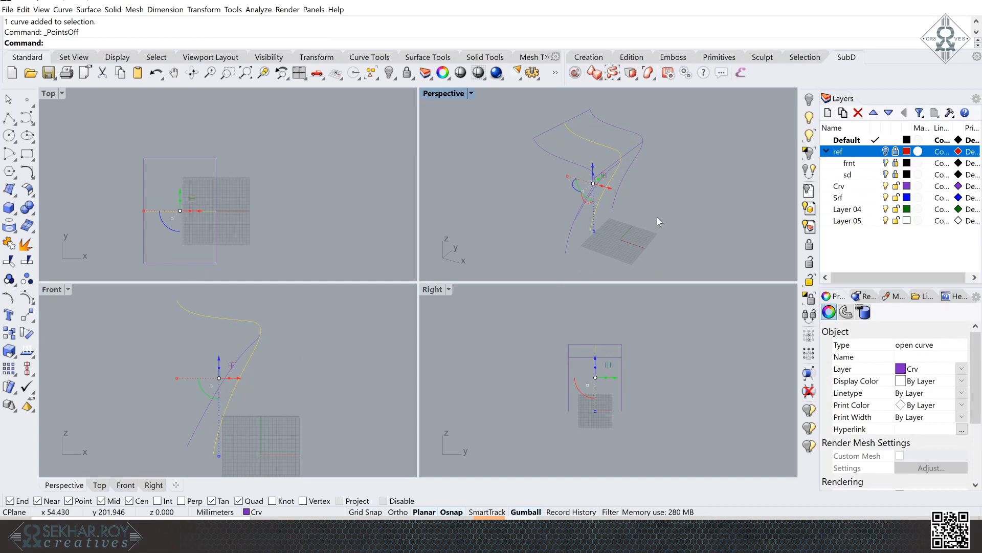
pyautogui.press('F10')
pyautogui.moveTo(204, 364); pyautogui.dragTo(266, 441)
pyautogui.moveTo(241, 403); pyautogui.dragTo(224, 404)
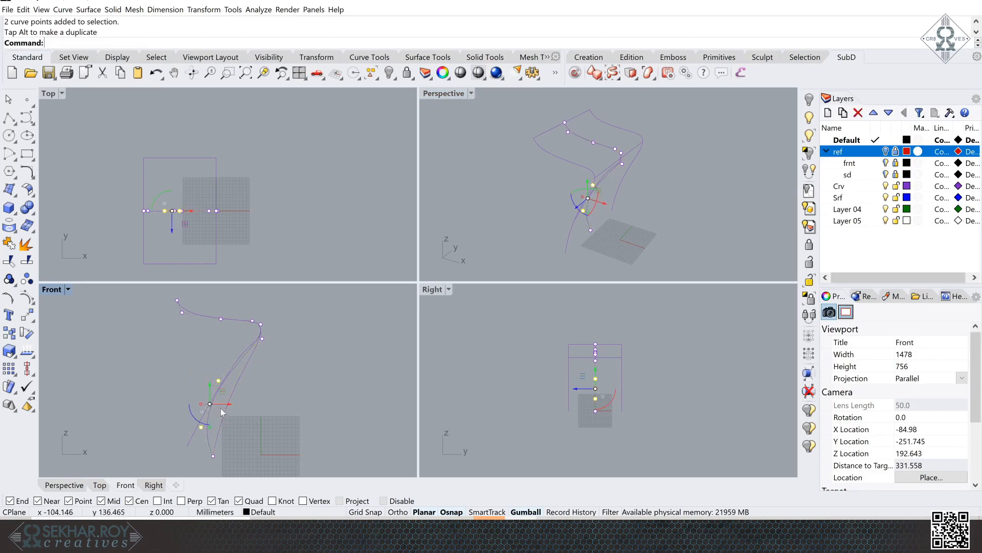
# Move the projected curve's bottom end point outward to the leg's outer foot in the Front view and check it against the ref layer drawing.
pyautogui.moveTo(203, 448)
pyautogui.mouseDown()
pyautogui.moveTo(221, 463)
pyautogui.moveTo(199, 434)
pyautogui.mouseUp()
pyautogui.click(885, 151)
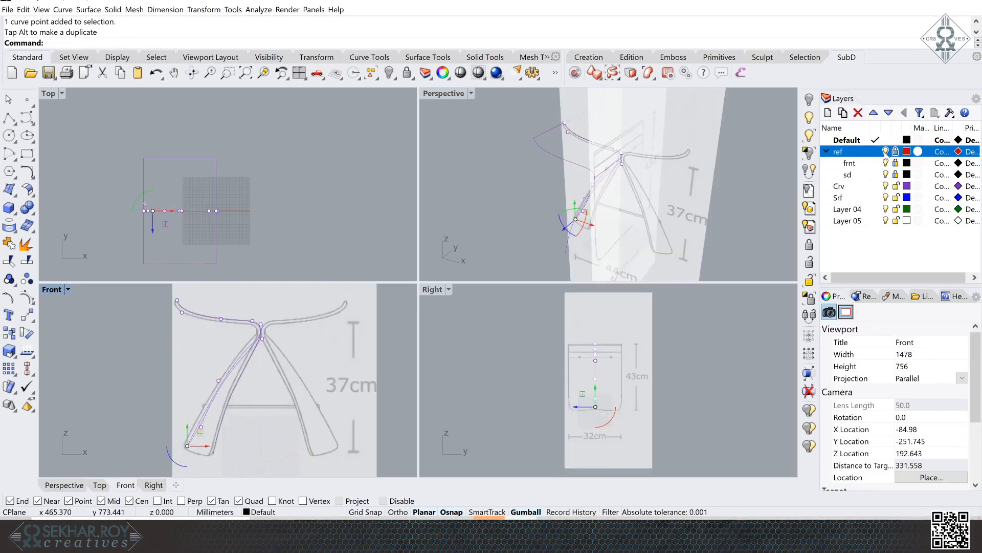
pyautogui.click(885, 152)
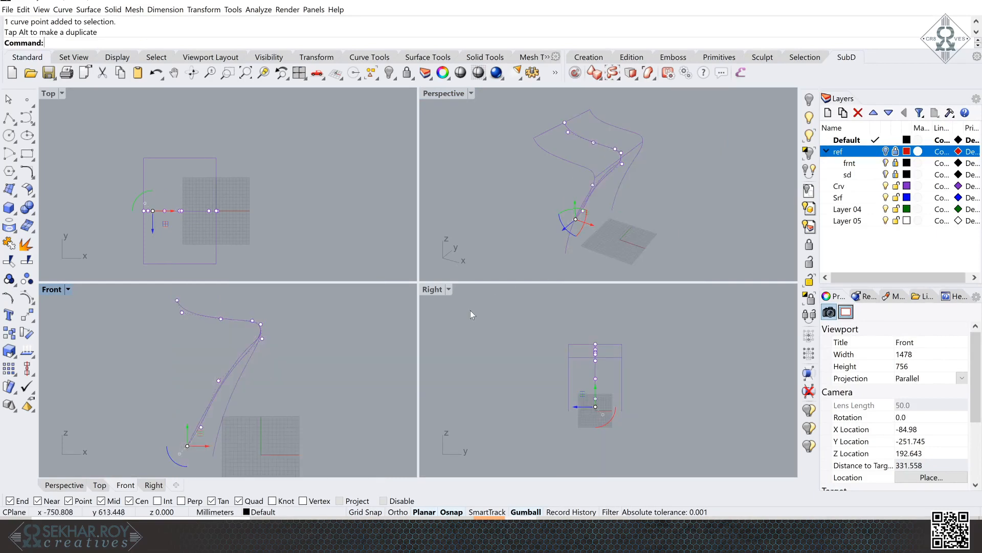
pyautogui.click(271, 385)
# Delete the reshaped projected curve, keeping the original middle profile curve.
pyautogui.moveTo(690, 202); pyautogui.dragTo(671, 210, button='right')
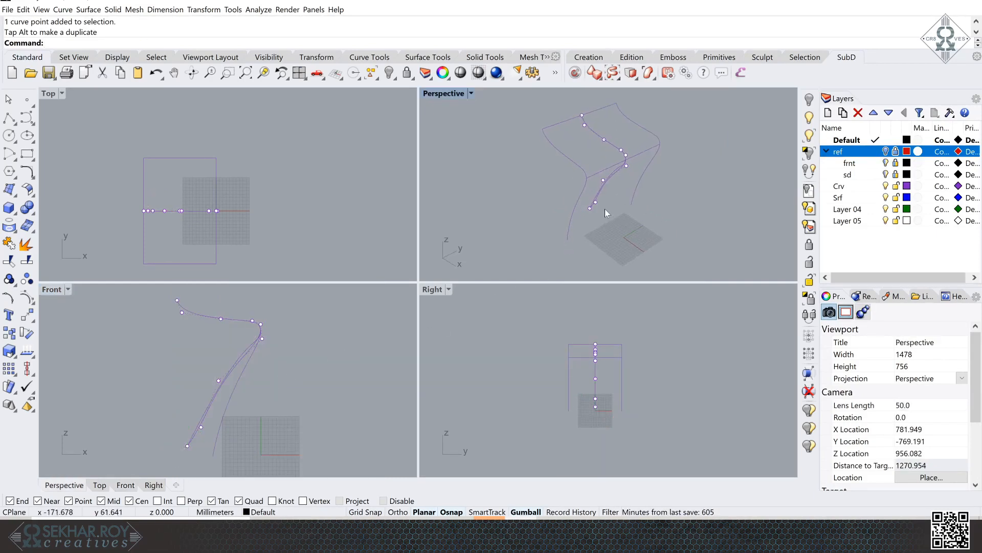
pyautogui.scroll(5, 603, 210)
pyautogui.click(588, 184)
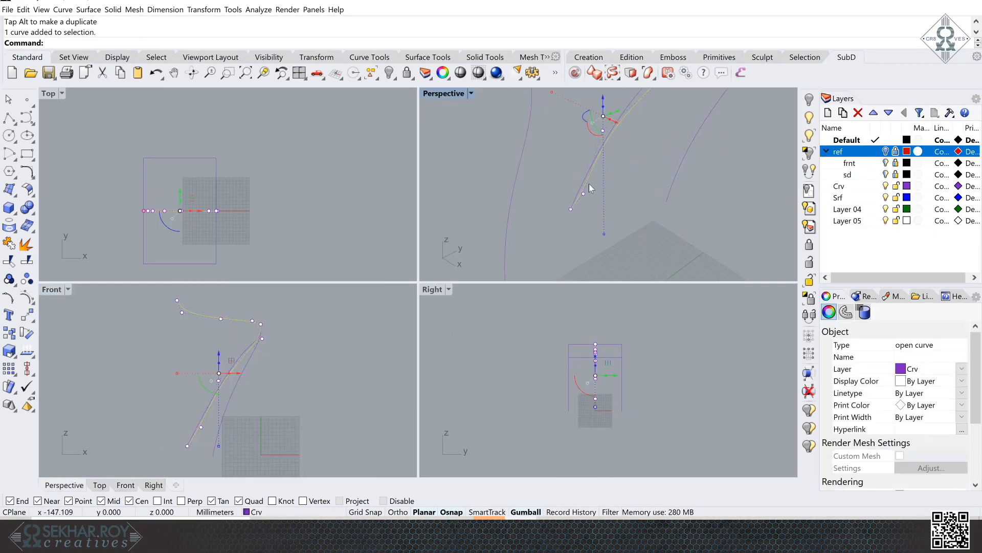
pyautogui.press('Delete')
# Examine the straight cross curves at the seat's outer edge and at the bend between seat and leg.
pyautogui.moveTo(588, 183)
pyautogui.mouseDown(button='right')
pyautogui.moveTo(603, 190)
pyautogui.moveTo(592, 177)
pyautogui.mouseUp(button='right')
pyautogui.scroll(-4, 603, 189)
pyautogui.click(534, 124)
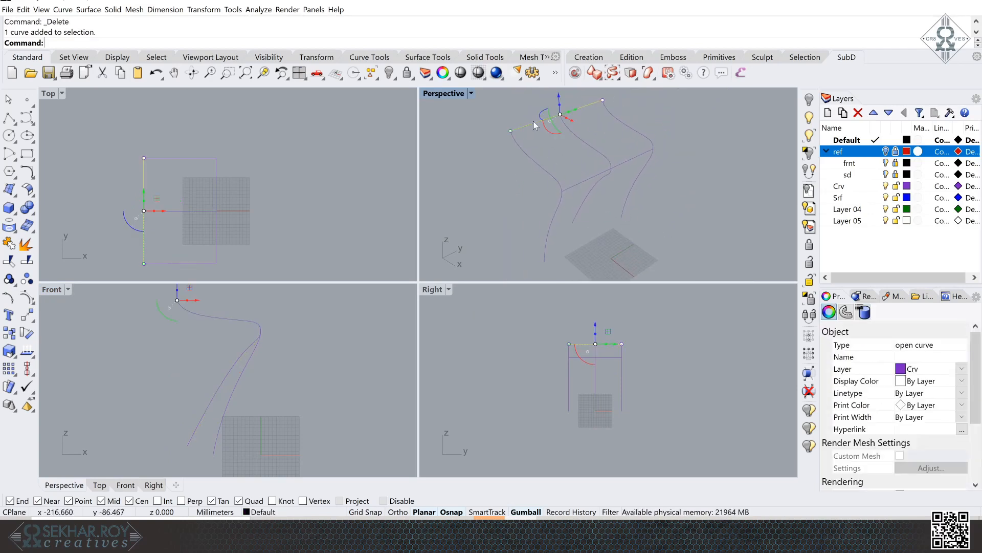
pyautogui.click(581, 182)
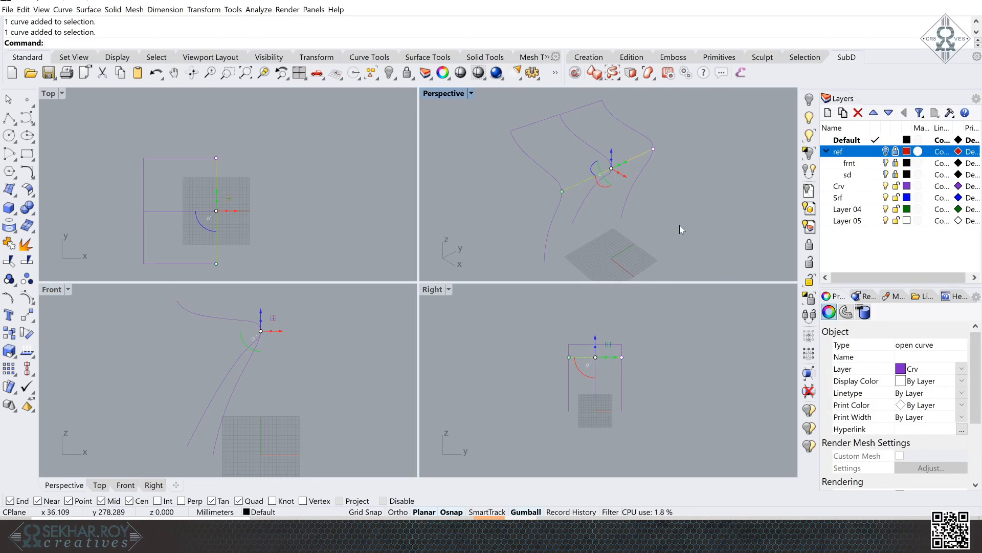
pyautogui.press('Escape')
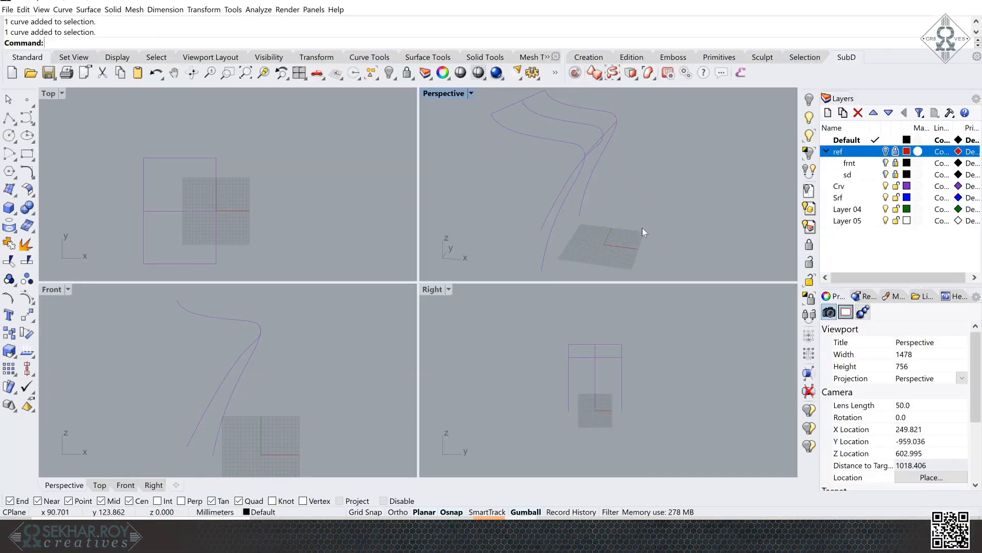
# Loft the three profile curves with Record History on, using the Tight style and Do not simplify.
pyautogui.click(574, 512)
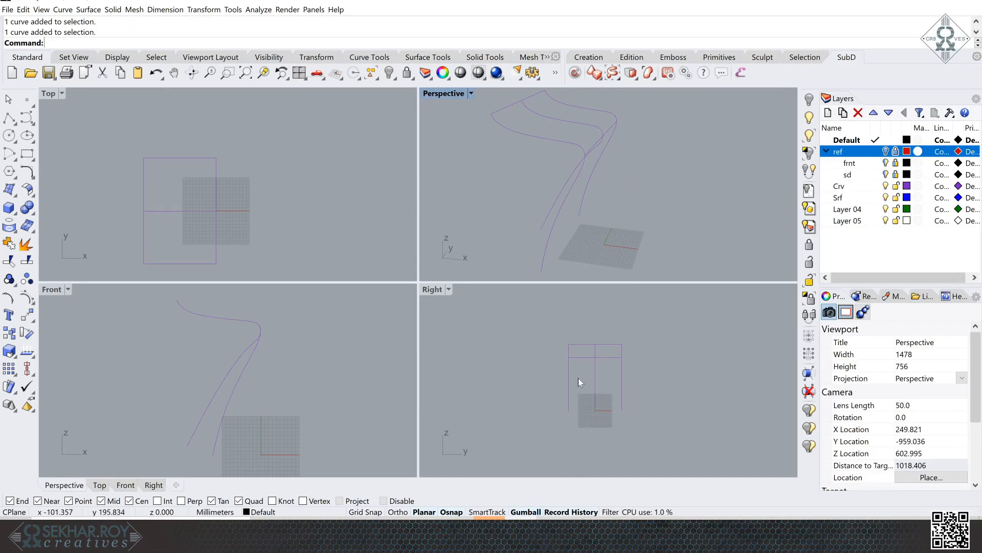
pyautogui.click(576, 147)
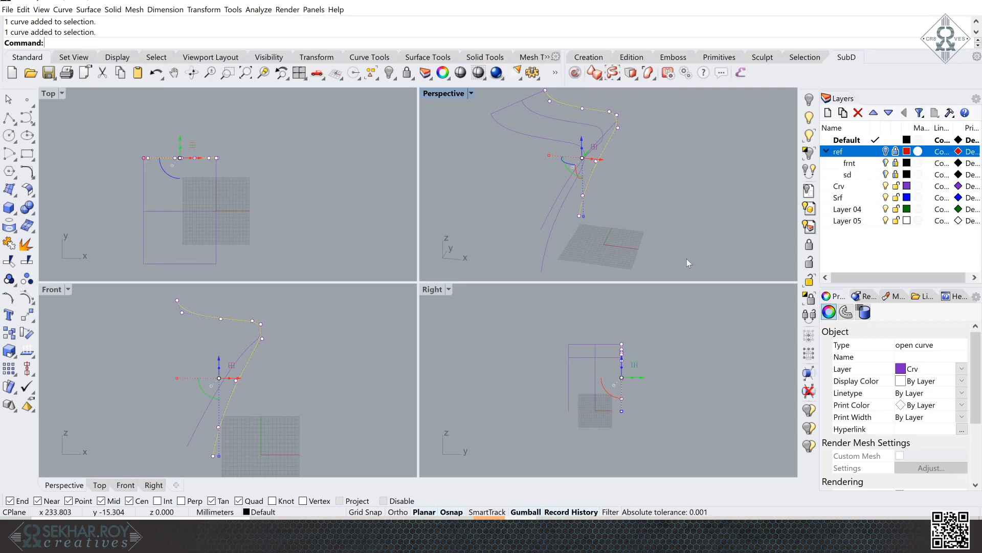
pyautogui.click(575, 119)
pyautogui.click(573, 105)
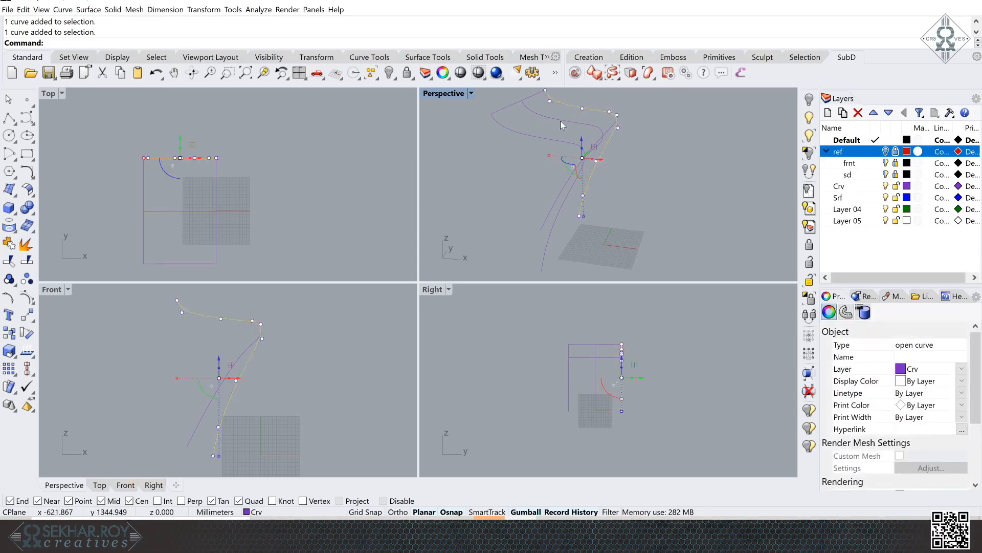
pyautogui.keyDown('shift'); pyautogui.click(560, 121); pyautogui.keyUp('shift')
pyautogui.keyDown('shift'); pyautogui.click(545, 137); pyautogui.keyUp('shift')
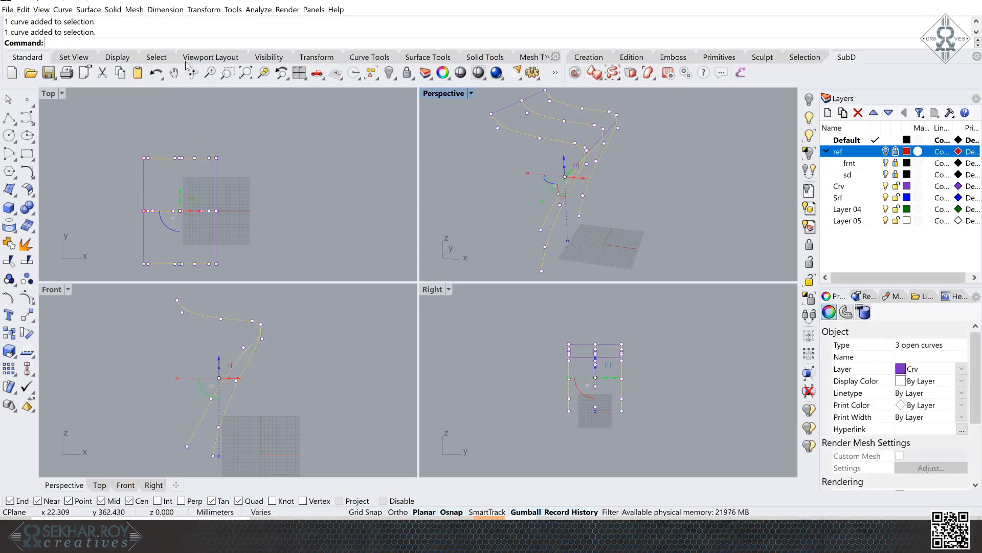
pyautogui.click(96, 11)
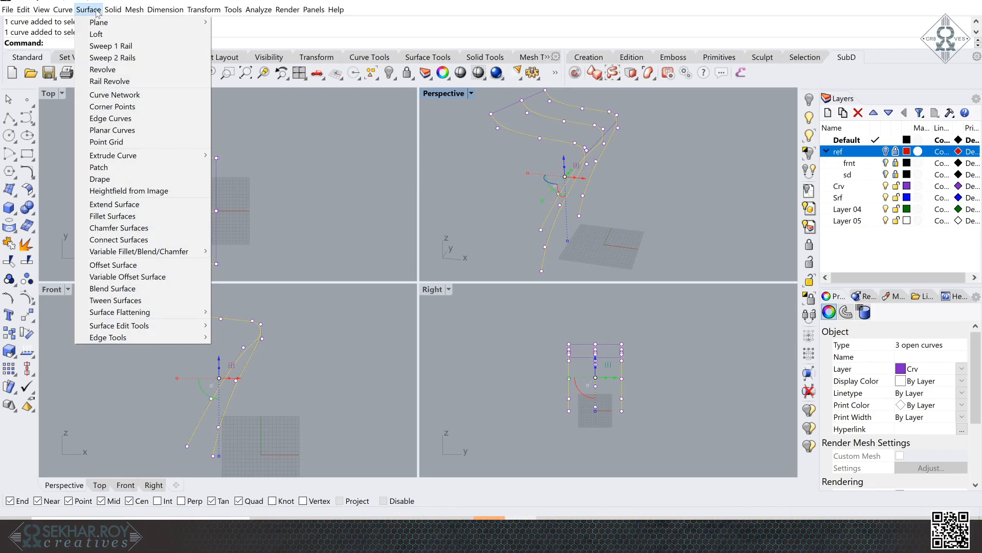
pyautogui.click(95, 35)
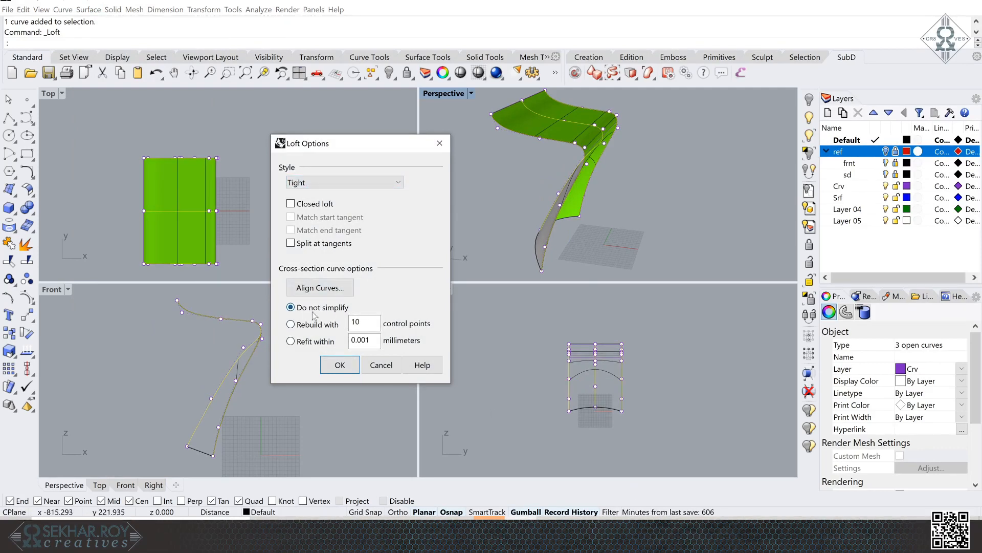
pyautogui.click(339, 364)
# Mirror the lofted surface in the Top view across the vertical plane starting at origin 0, keeping the original.
pyautogui.scroll(3, 175, 228)
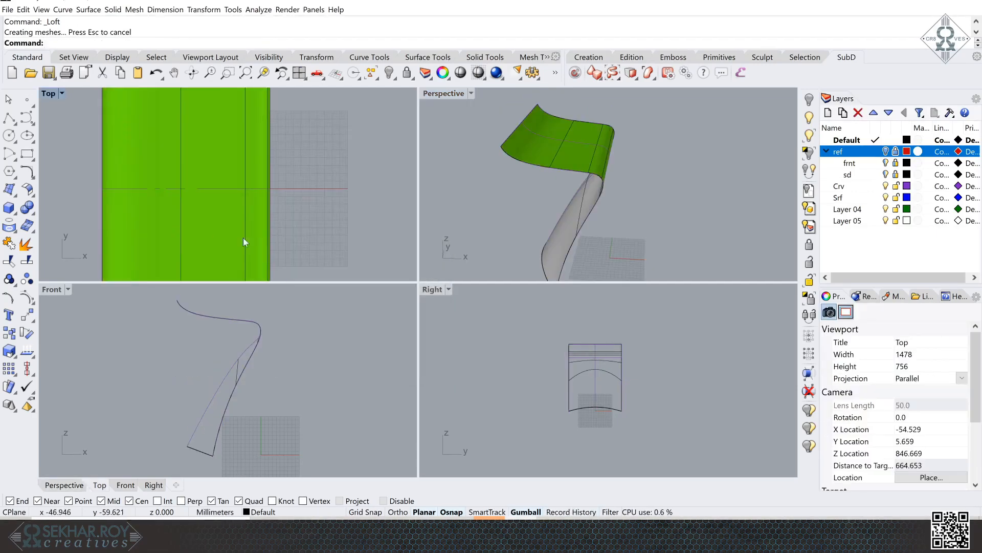
pyautogui.scroll(3, 630, 217)
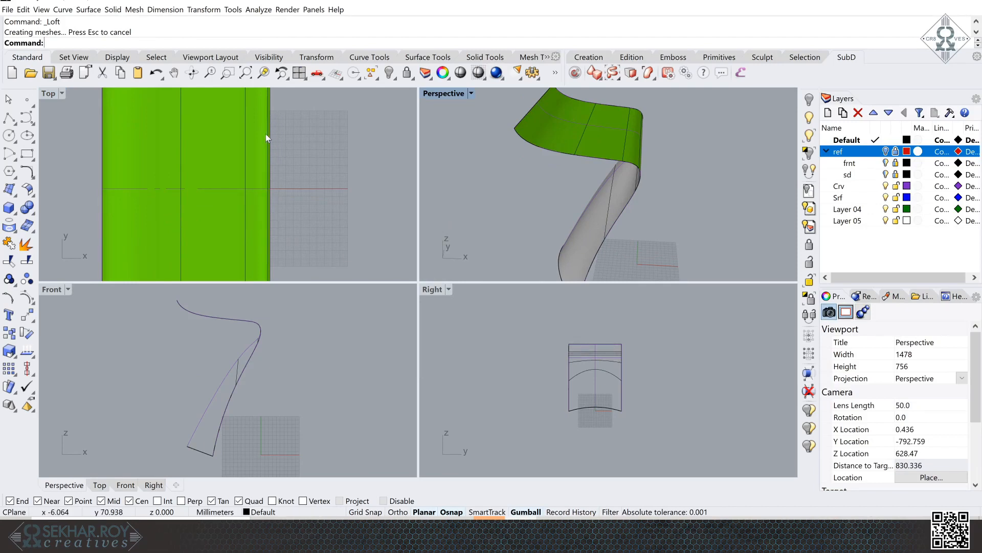
pyautogui.scroll(-2, 278, 204)
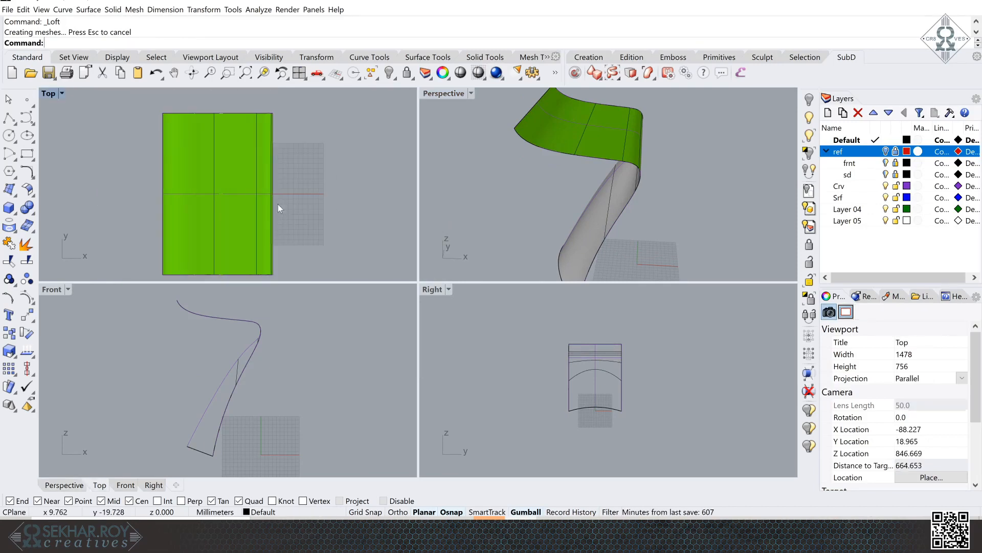
pyautogui.click(242, 155)
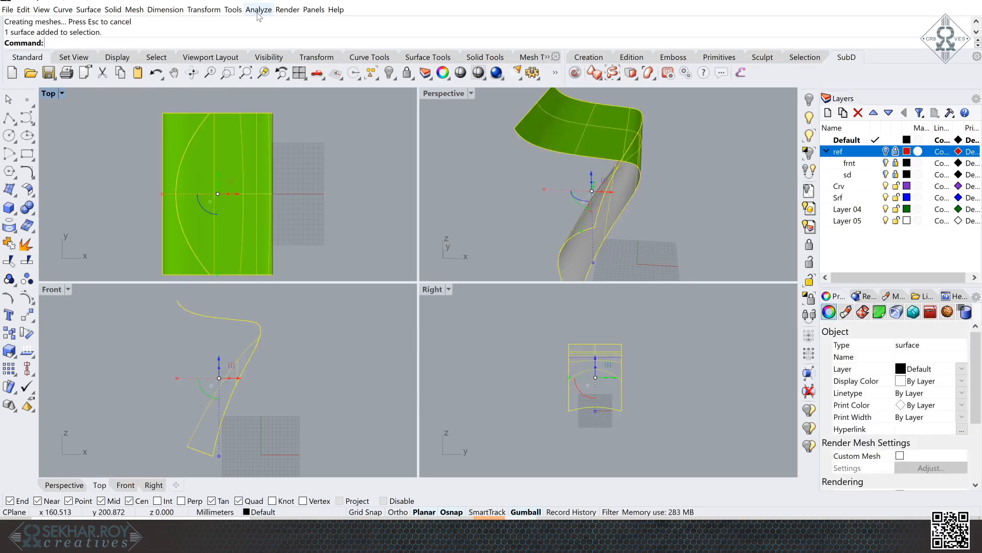
pyautogui.click(210, 10)
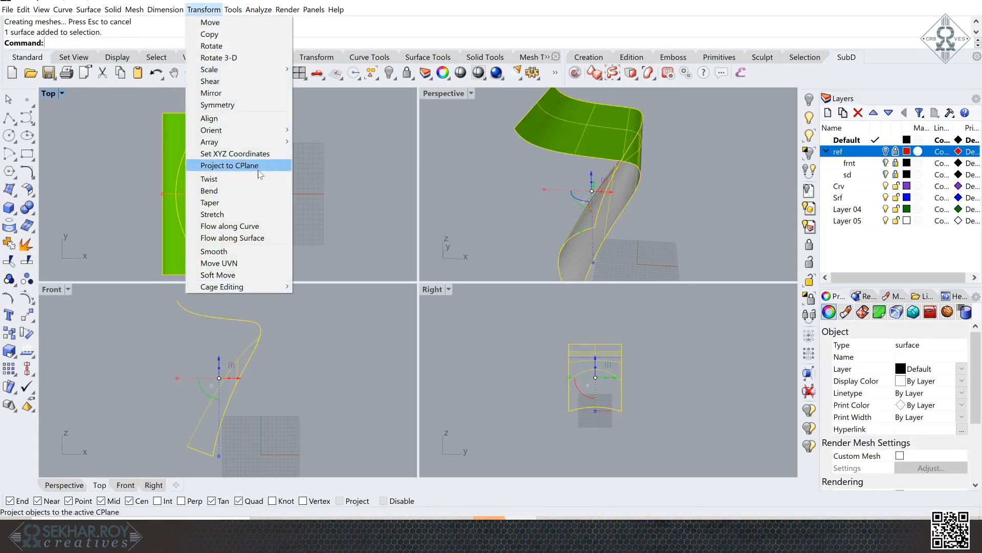
pyautogui.click(211, 93)
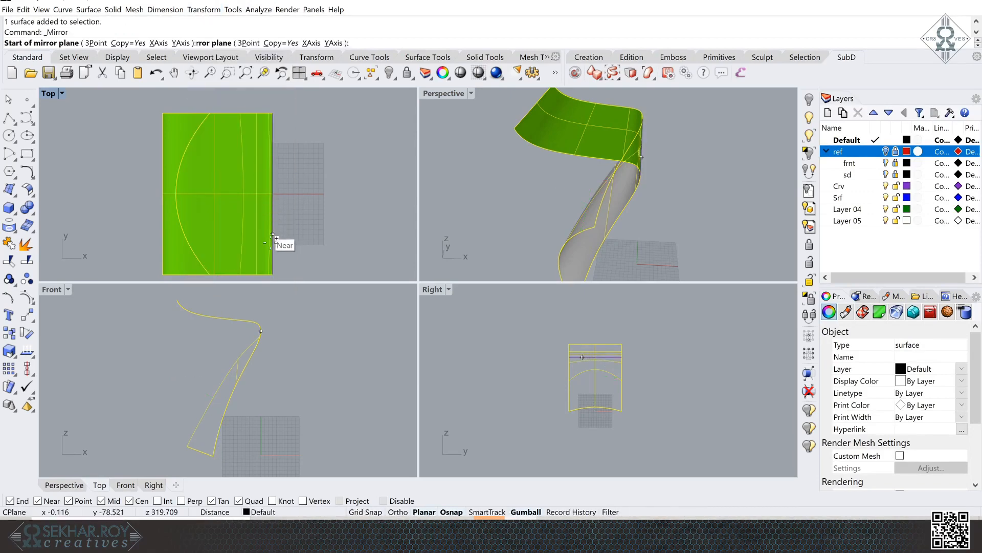
pyautogui.write('0')
pyautogui.press('Return')
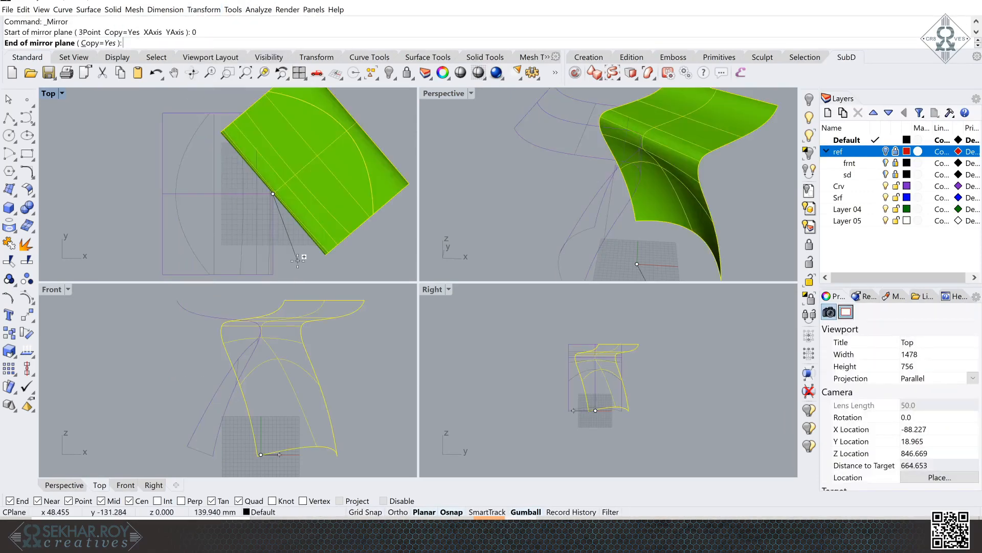
pyautogui.keyDown('shift'); pyautogui.click(297, 260); pyautogui.keyUp('shift')
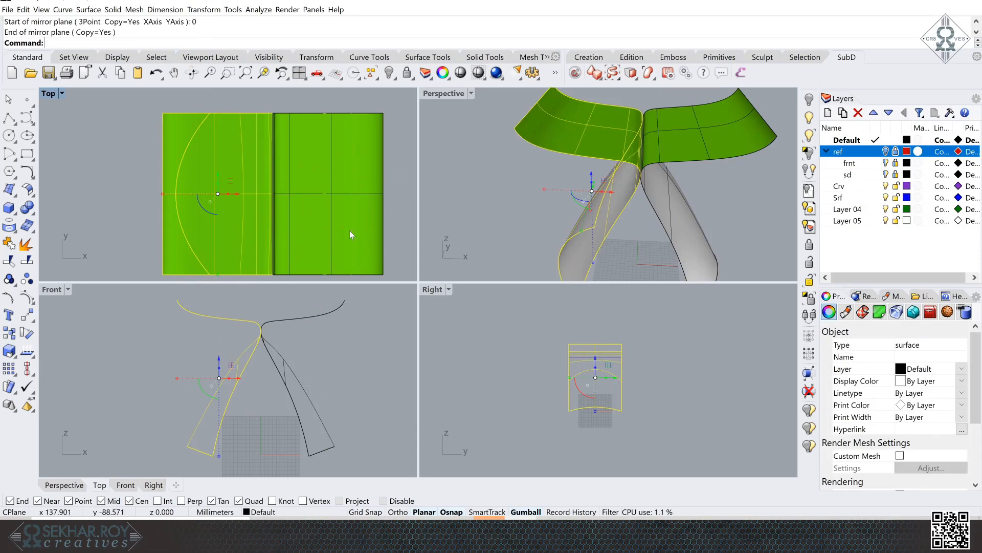
pyautogui.click(407, 132)
# Delete the mirrored surface and make the Crv layer visible again.
pyautogui.moveTo(645, 141); pyautogui.dragTo(576, 217, button='right')
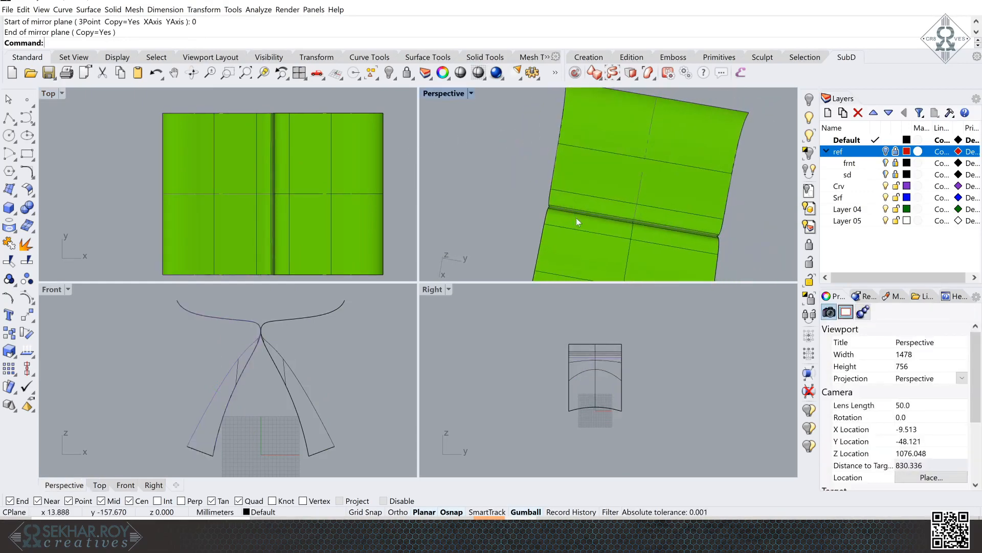
pyautogui.moveTo(710, 240); pyautogui.dragTo(549, 188, button='right')
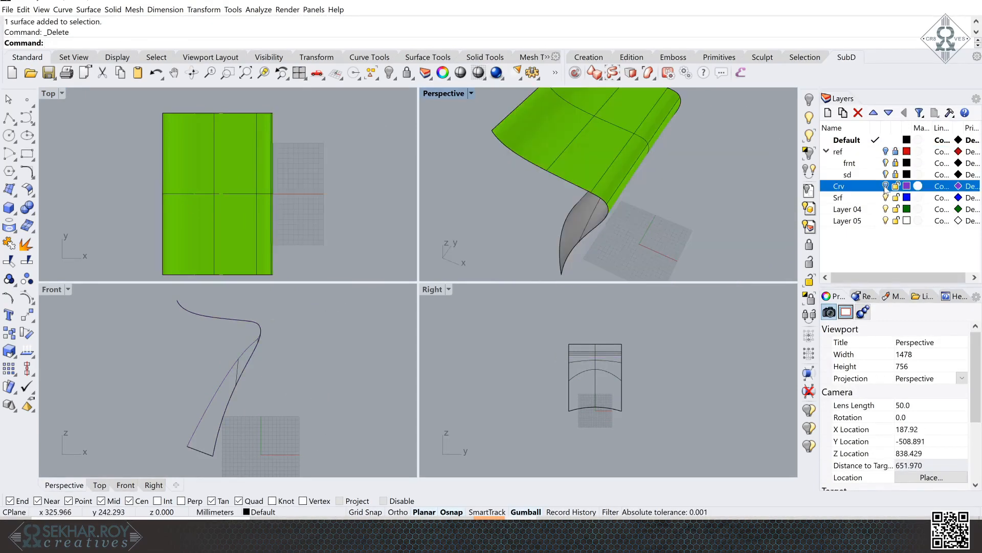
pyautogui.click(839, 185)
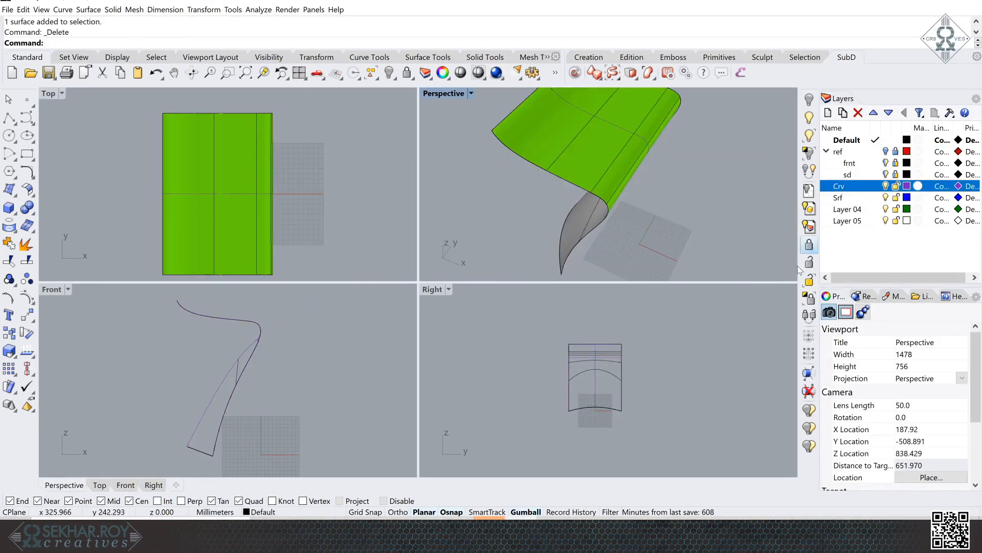
# Try moving the middle profile curve's bottom end point inward along X to reshape the loft through history, and undo the move.
pyautogui.moveTo(633, 422)
pyautogui.mouseDown(button='right')
pyautogui.moveTo(648, 418)
pyautogui.moveTo(642, 433)
pyautogui.mouseUp(button='right')
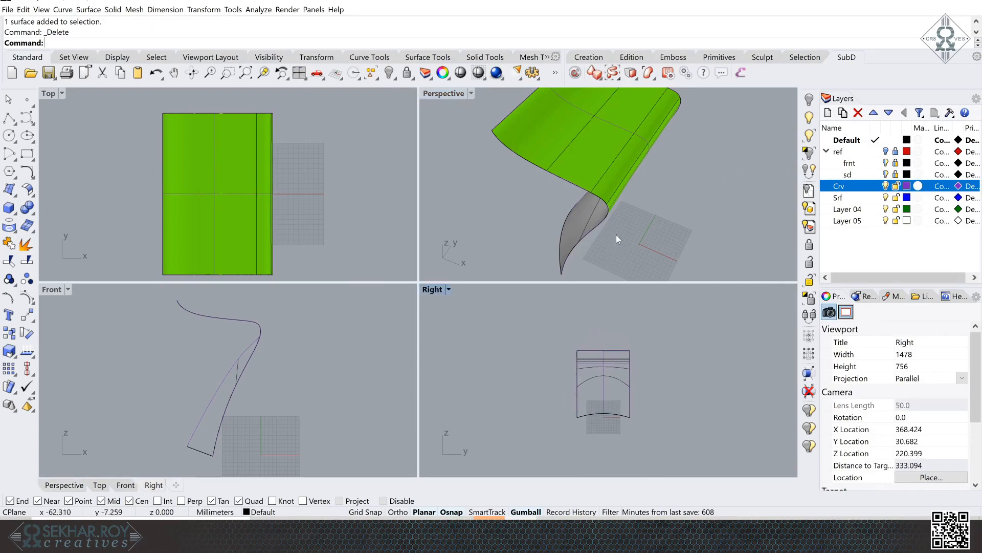
pyautogui.moveTo(616, 234); pyautogui.dragTo(616, 213, button='right')
pyautogui.click(618, 205)
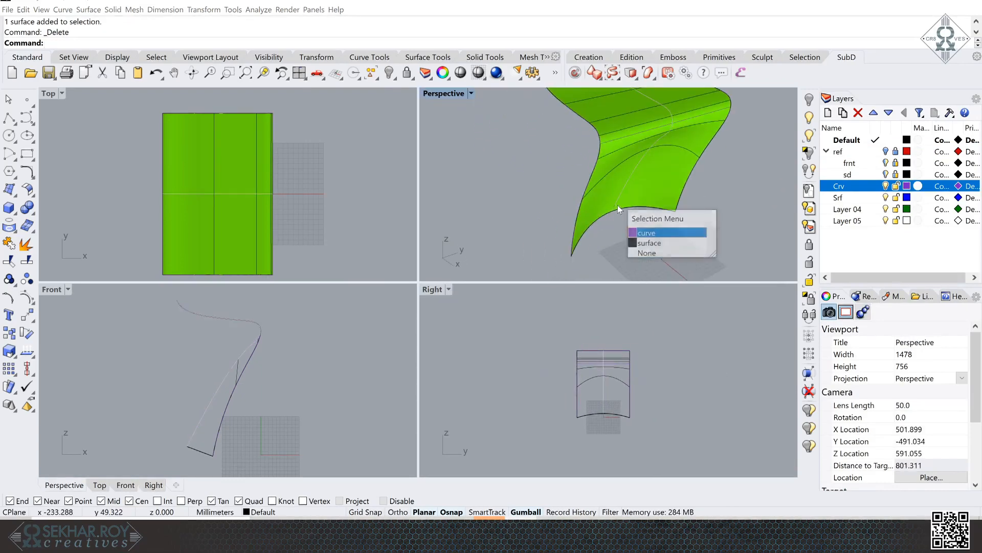
pyautogui.click(646, 234)
pyautogui.moveTo(599, 202); pyautogui.dragTo(641, 235)
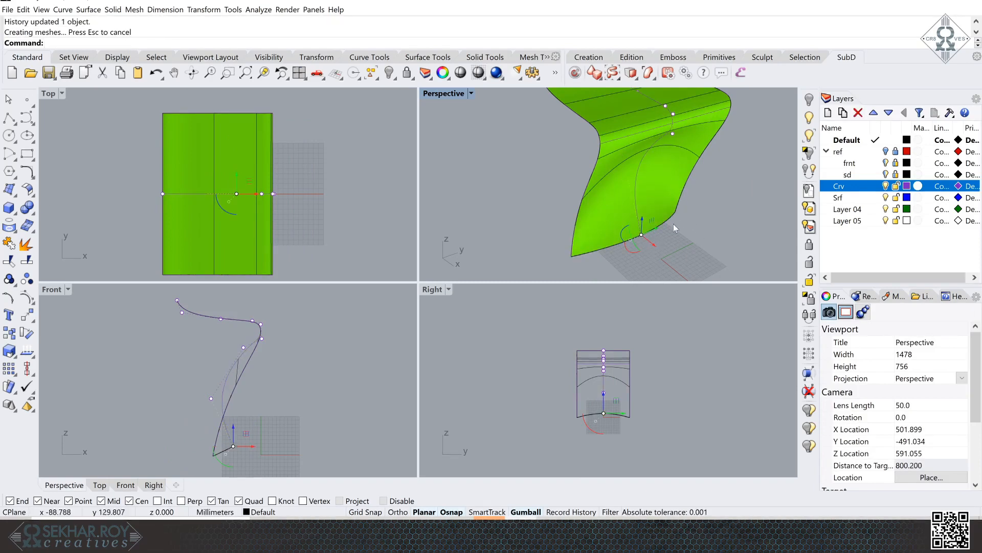
pyautogui.moveTo(674, 223); pyautogui.dragTo(708, 214, button='right')
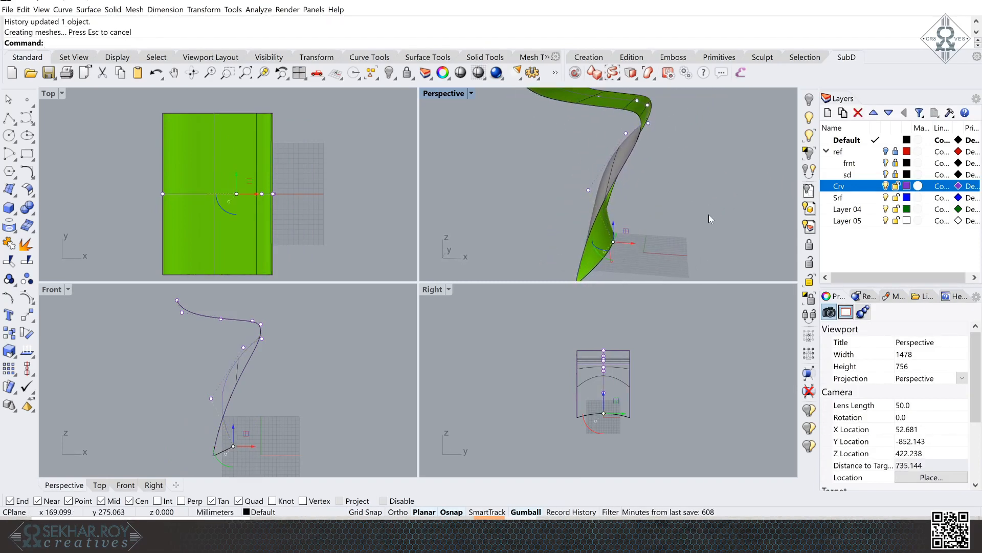
pyautogui.hotkey('ctrl', 'z')
# Try moving the middle curve's control point at the seat bend back toward the seat along X, and undo the move.
pyautogui.moveTo(361, 191); pyautogui.dragTo(336, 237, button='right')
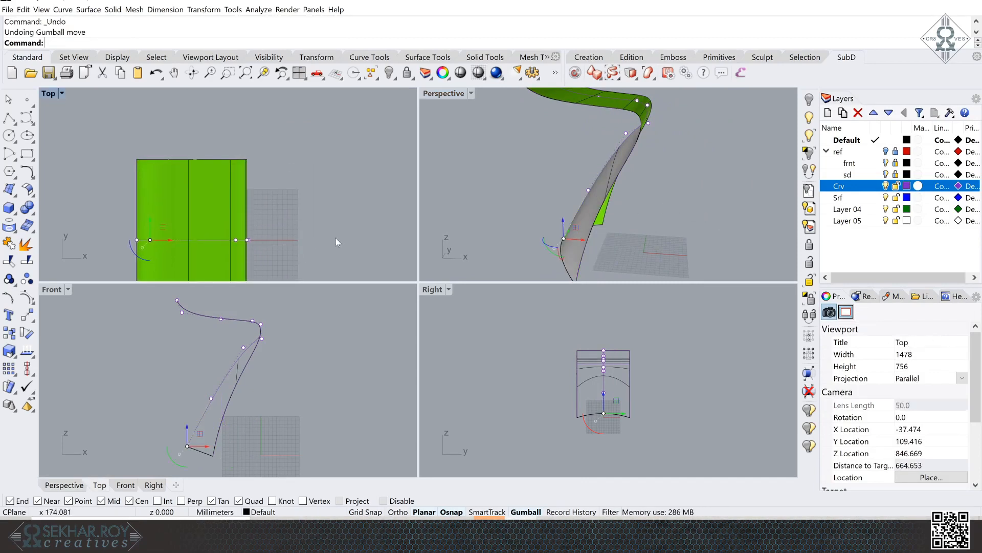
pyautogui.moveTo(673, 202); pyautogui.dragTo(629, 247, button='right')
pyautogui.scroll(5, 641, 160)
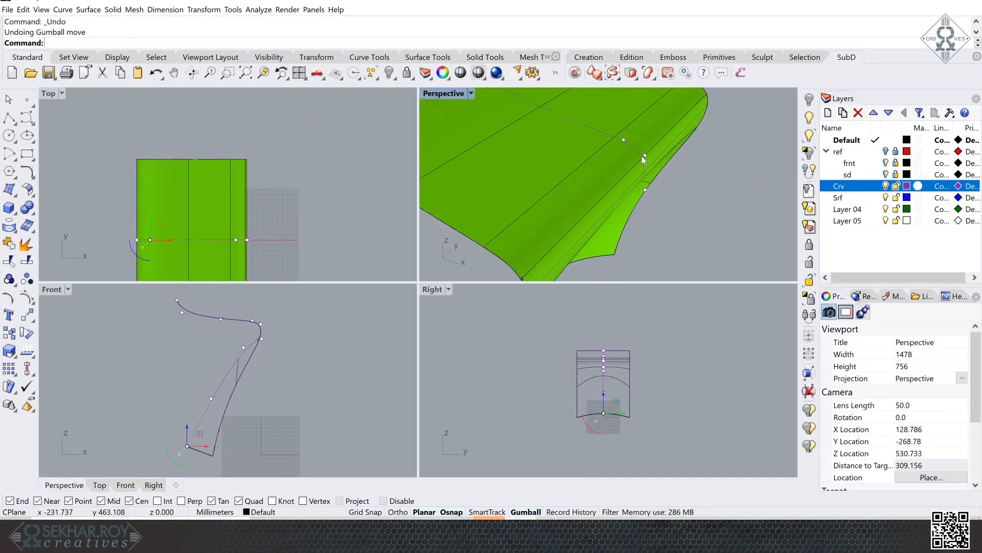
pyautogui.click(645, 155)
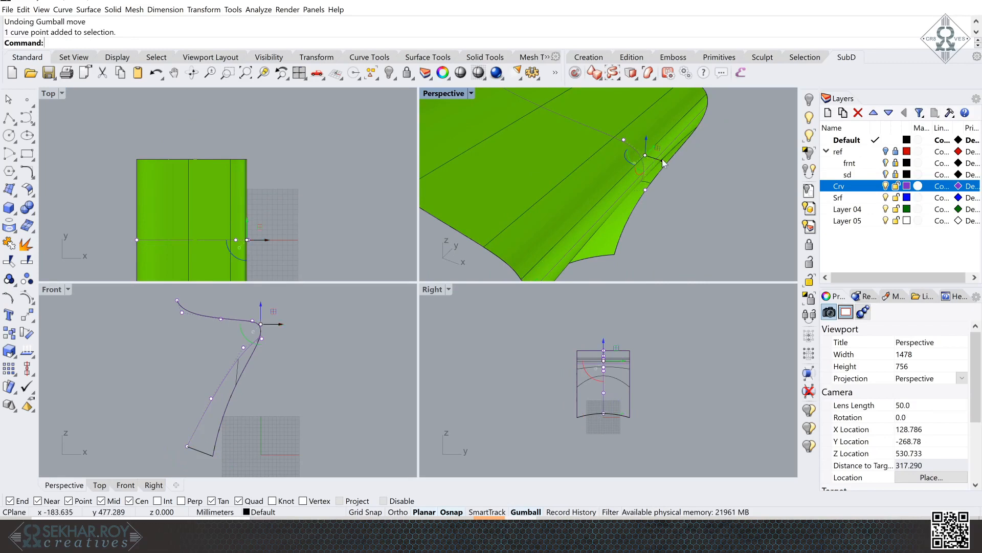
pyautogui.moveTo(665, 162)
pyautogui.mouseDown()
pyautogui.moveTo(682, 174)
pyautogui.moveTo(651, 163)
pyautogui.mouseUp()
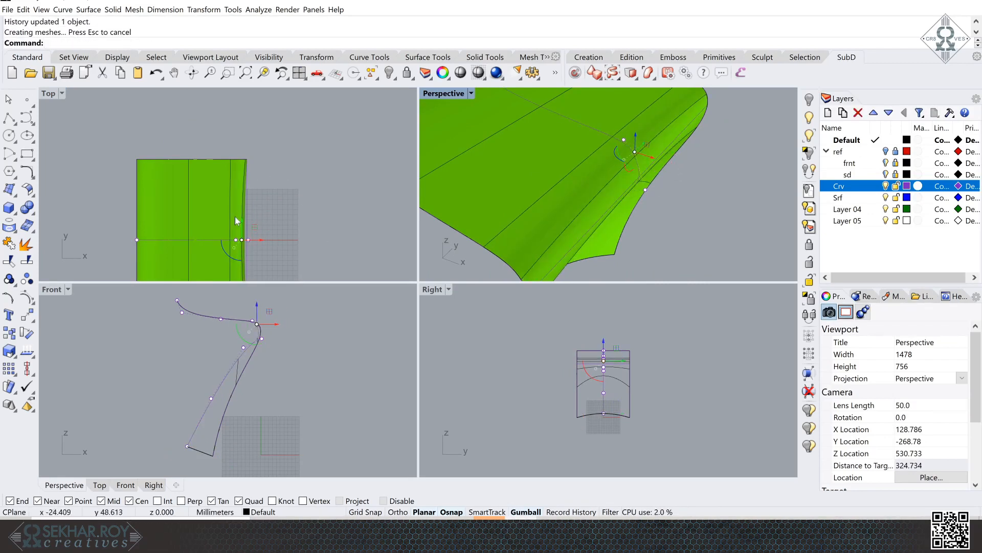
pyautogui.hotkey('ctrl', 'z')
pyautogui.press('Escape')
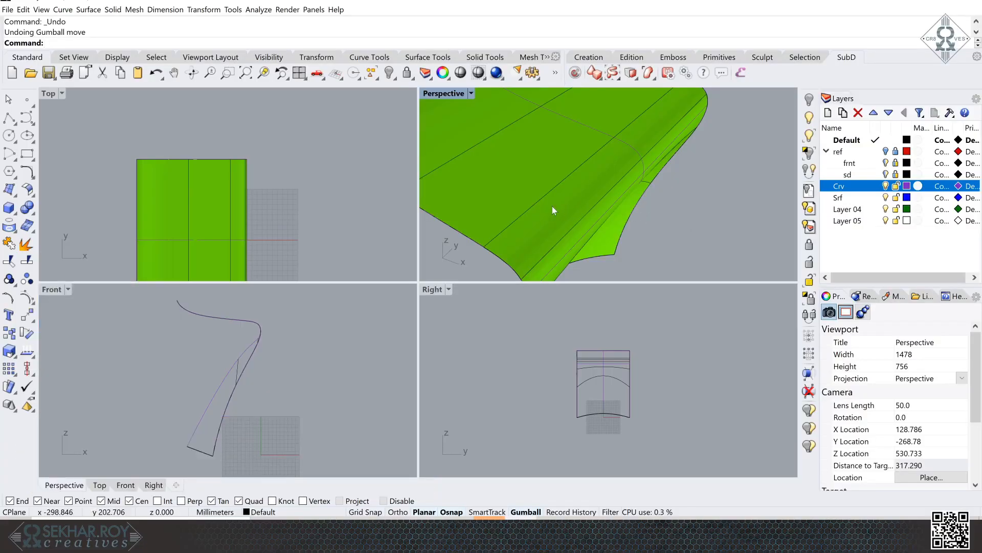
# Maximize the Perspective viewport and examine the lofted seat and leg surface from the side.
pyautogui.moveTo(669, 263); pyautogui.dragTo(682, 226, button='right')
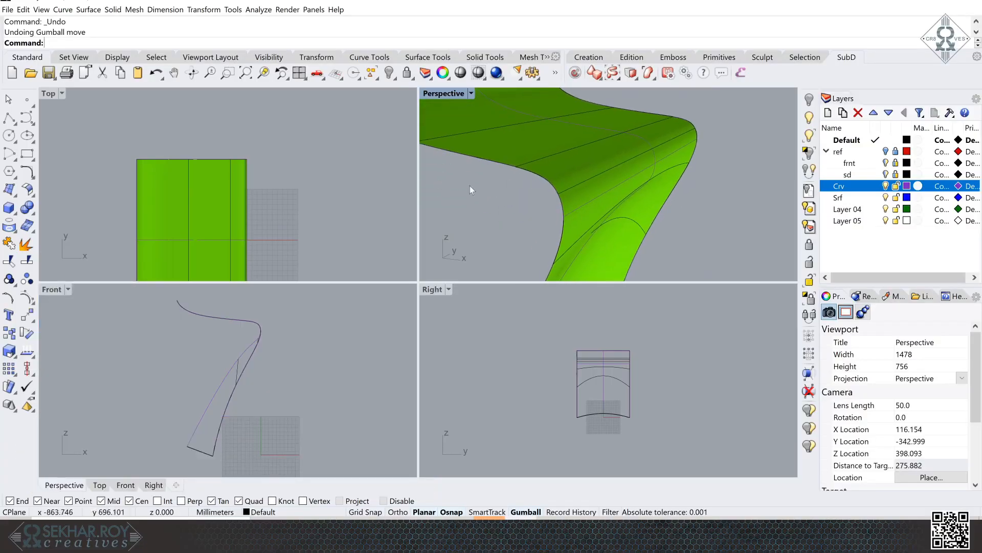
pyautogui.doubleClick(446, 94)
pyautogui.moveTo(559, 308); pyautogui.dragTo(532, 256, button='right')
pyautogui.scroll(-5, 602, 258)
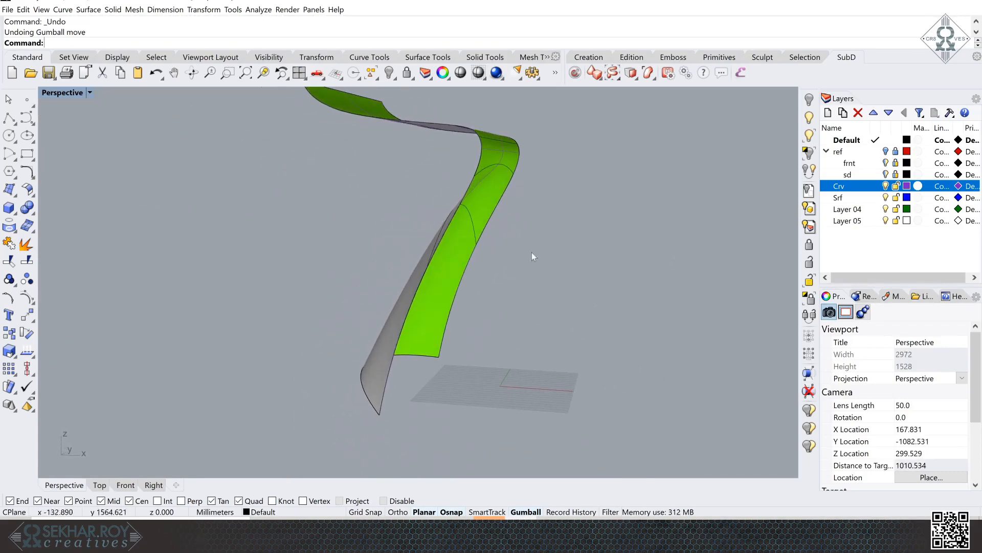
# Show the ref layer, try offsetting the lofted surface 8 mm as a solid with Loose set to No, and undo the offset.
pyautogui.click(885, 151)
pyautogui.moveTo(557, 262)
pyautogui.mouseDown(button='right')
pyautogui.moveTo(463, 261)
pyautogui.moveTo(440, 235)
pyautogui.moveTo(404, 277)
pyautogui.moveTo(386, 327)
pyautogui.mouseUp(button='right')
pyautogui.click(440, 234)
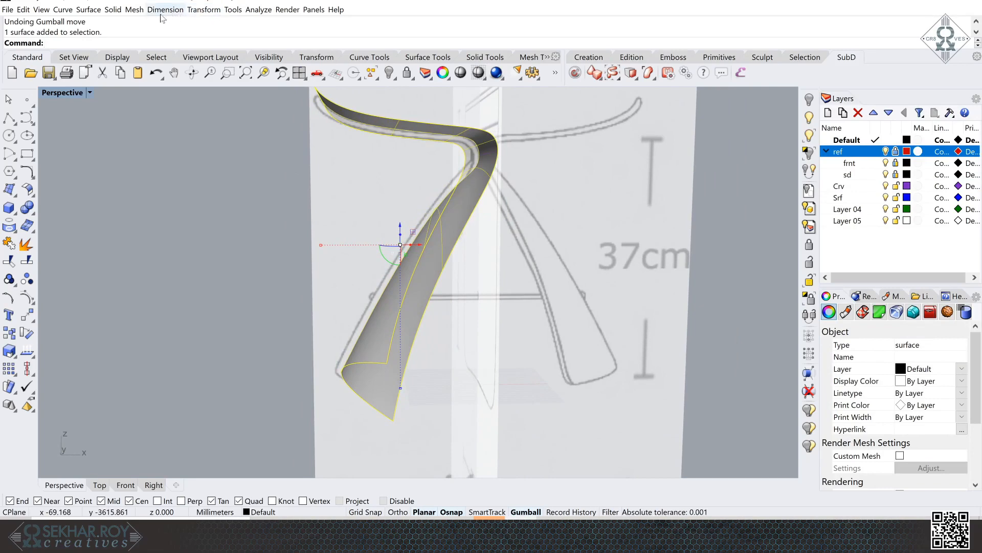
pyautogui.click(95, 15)
pyautogui.click(118, 260)
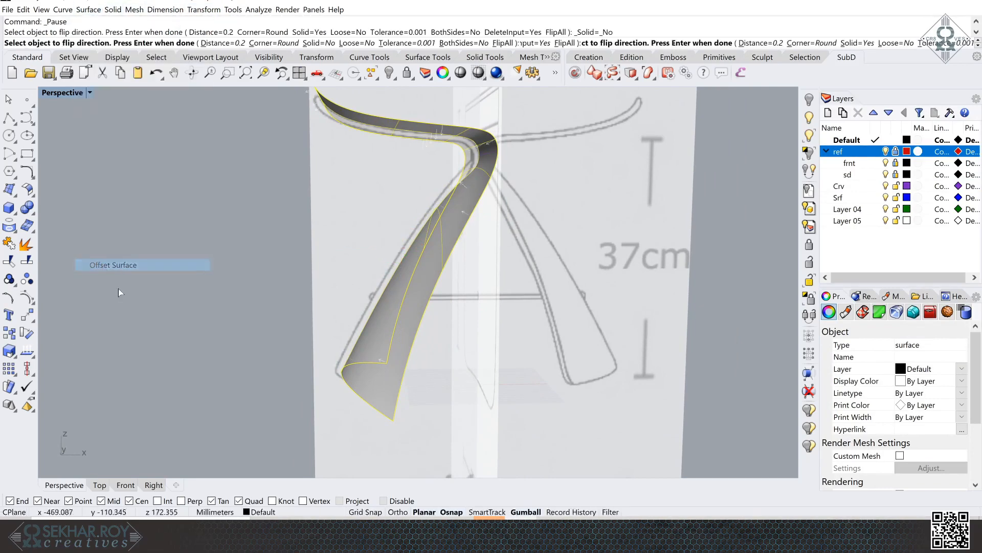
pyautogui.moveTo(304, 405); pyautogui.dragTo(424, 333, button='right')
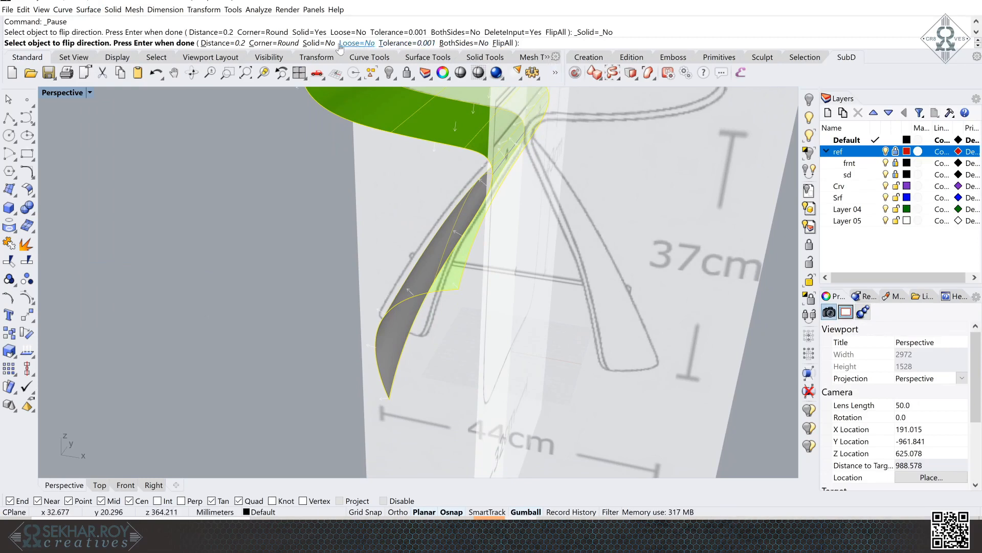
pyautogui.click(322, 45)
pyautogui.click(216, 43)
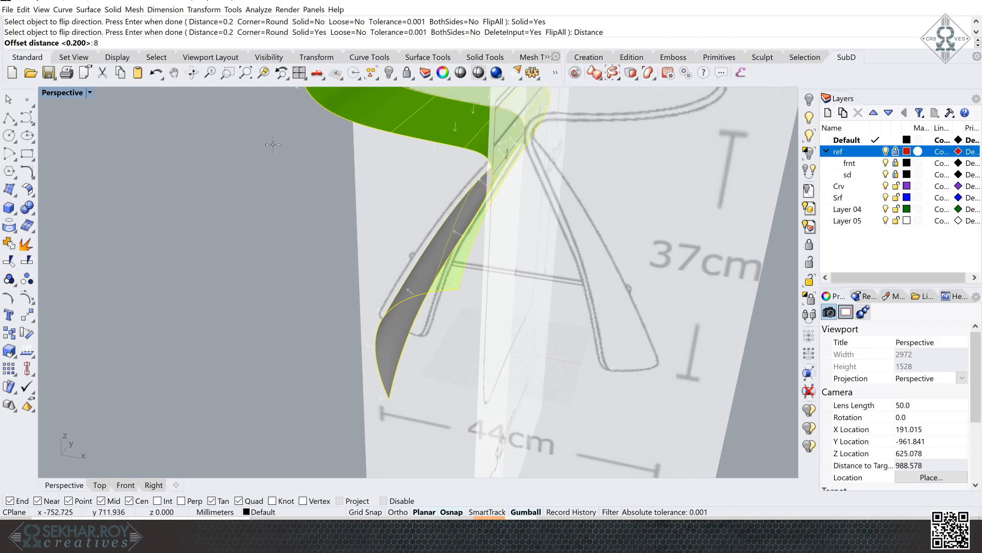
pyautogui.press('Return')
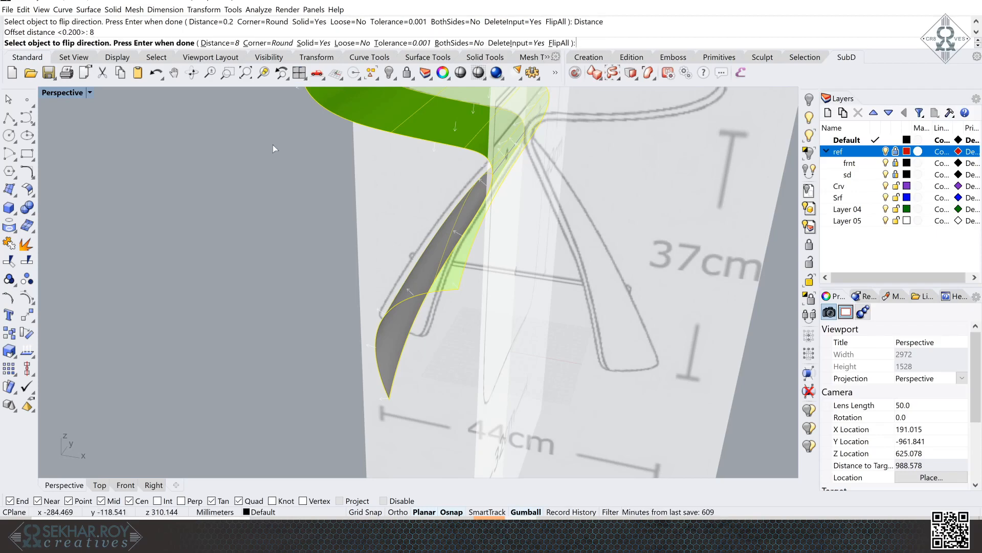
pyautogui.press('Return')
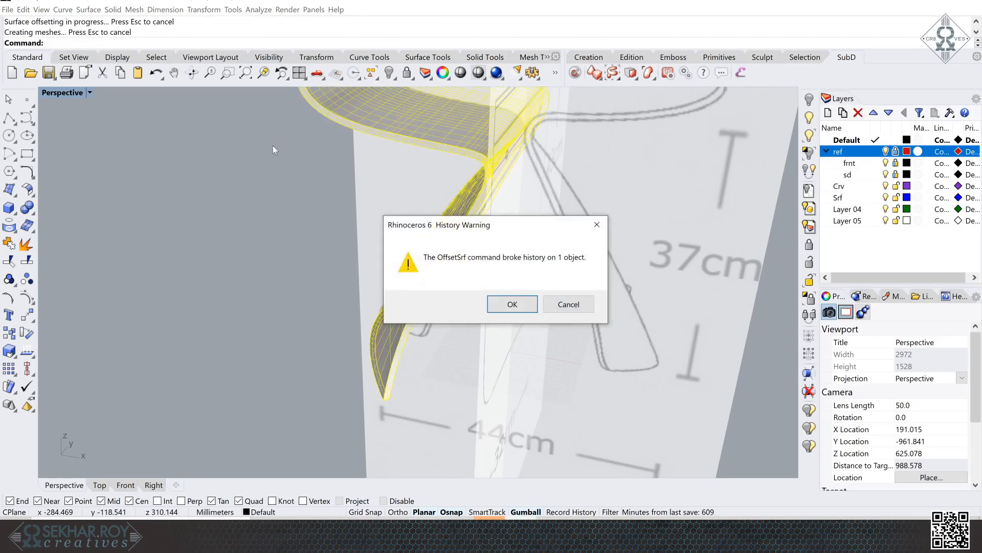
pyautogui.click(512, 303)
pyautogui.click(300, 259)
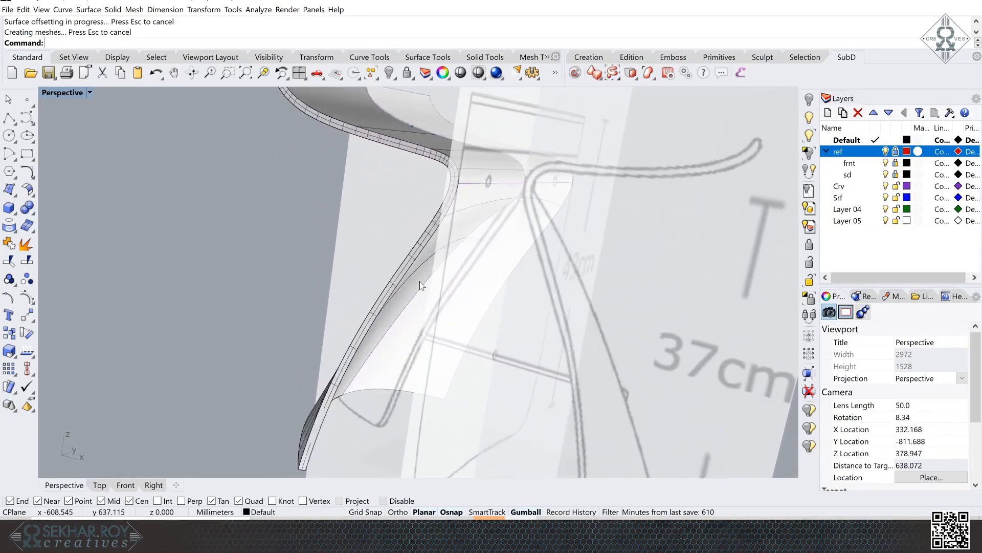
pyautogui.hotkey('ctrl', 'z')
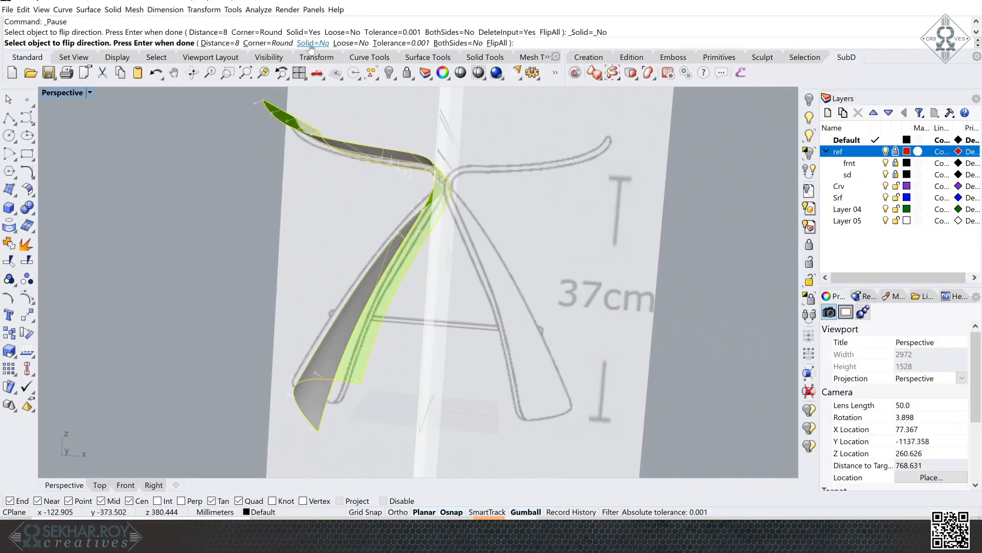
# Offset the lofted surface 8 mm with Solid and Loose set to Yes, accept the history break, and hide the ref layer.
pyautogui.click(313, 43)
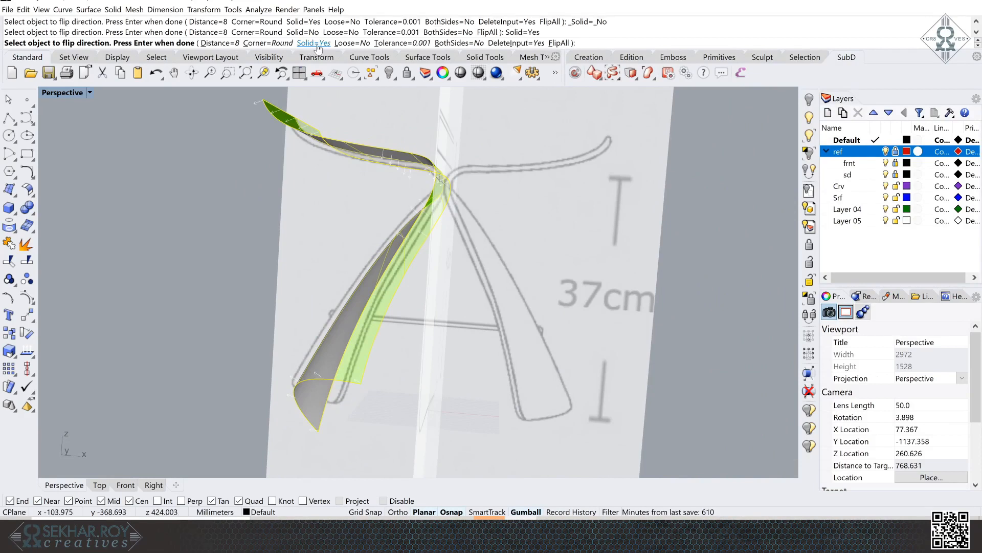
pyautogui.click(360, 45)
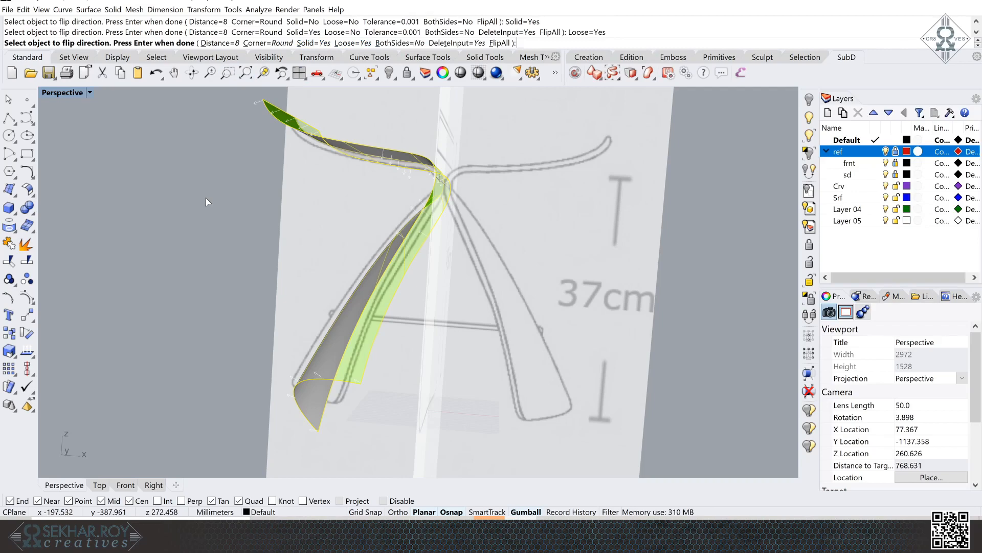
pyautogui.press('Return')
pyautogui.click(520, 302)
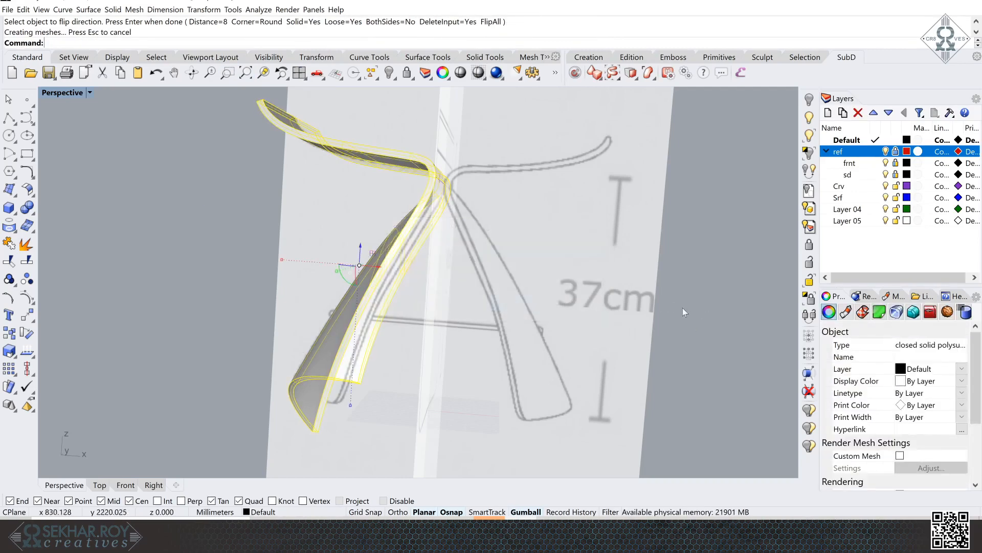
pyautogui.click(686, 308)
pyautogui.moveTo(536, 267)
pyautogui.mouseDown(button='right')
pyautogui.moveTo(504, 257)
pyautogui.moveTo(427, 365)
pyautogui.mouseUp(button='right')
pyautogui.scroll(-4, 427, 366)
pyautogui.click(885, 151)
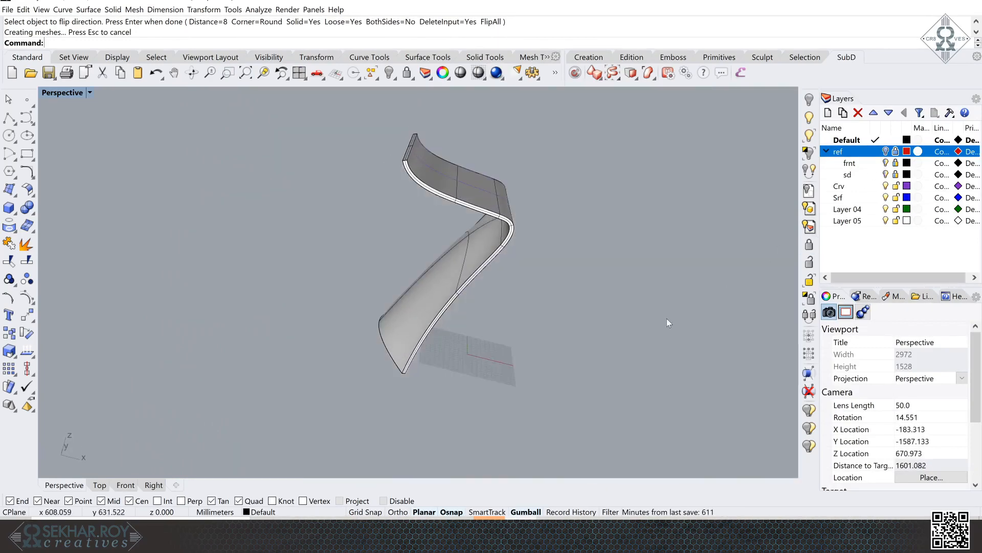
# Mirror a copy of the thickened seat and leg solid about the Y axis through the origin.
pyautogui.moveTo(667, 324)
pyautogui.mouseDown(button='right')
pyautogui.moveTo(651, 325)
pyautogui.moveTo(468, 192)
pyautogui.mouseUp(button='right')
pyautogui.click(468, 192)
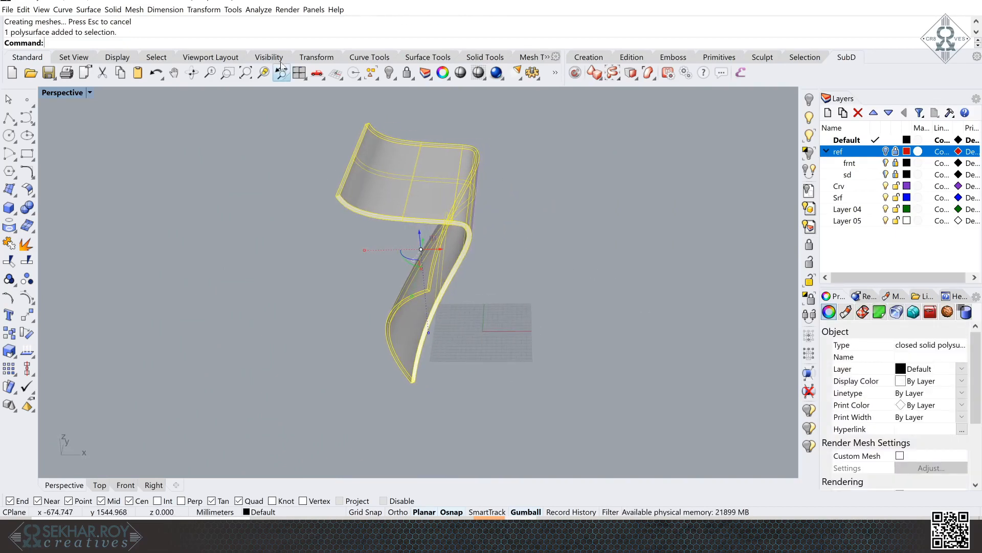
pyautogui.click(204, 9)
pyautogui.click(214, 91)
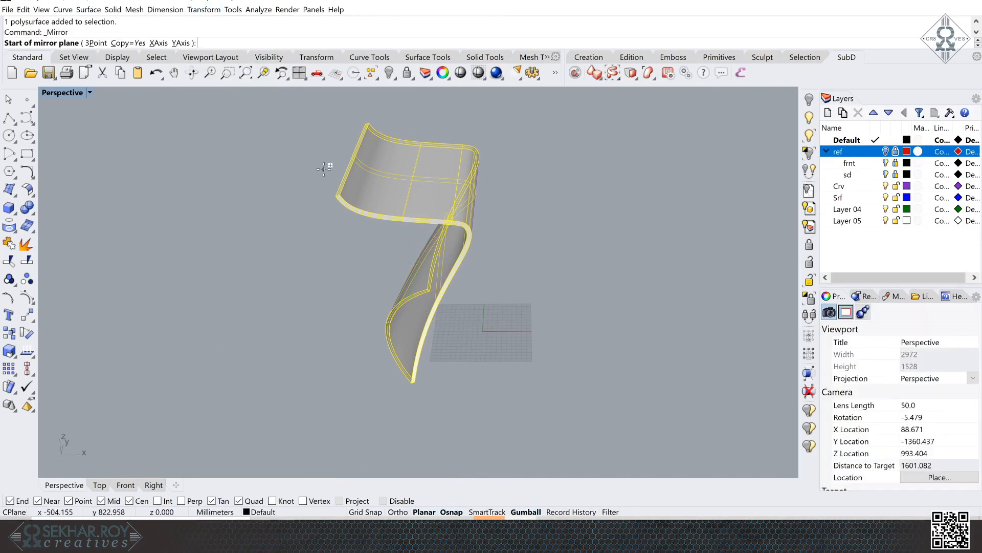
pyautogui.write('0')
pyautogui.press('Return')
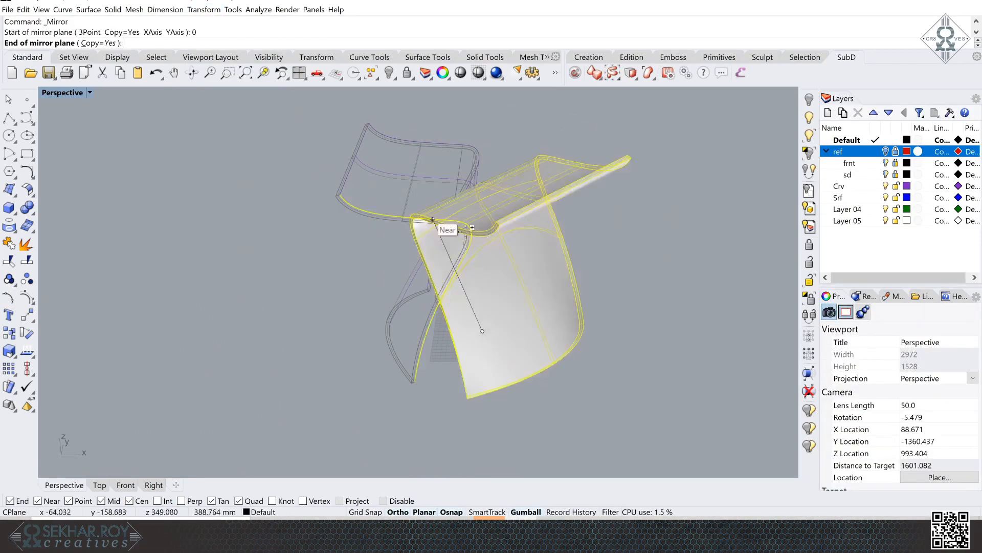
pyautogui.click(505, 373)
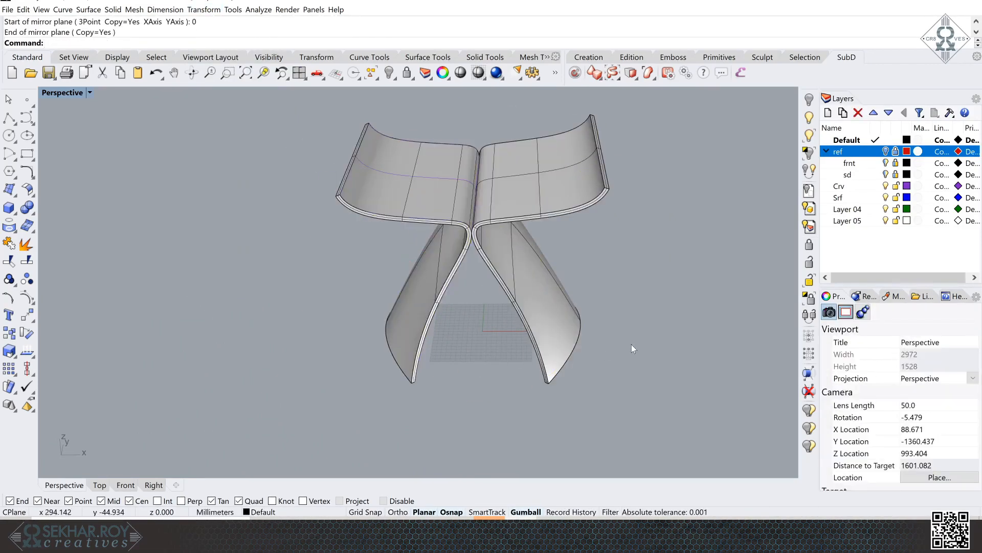
# Examine the two mirrored stool halves up close and from several angles.
pyautogui.scroll(10, 631, 345)
pyautogui.moveTo(631, 345); pyautogui.dragTo(660, 273, button='right')
pyautogui.scroll(-10, 631, 345)
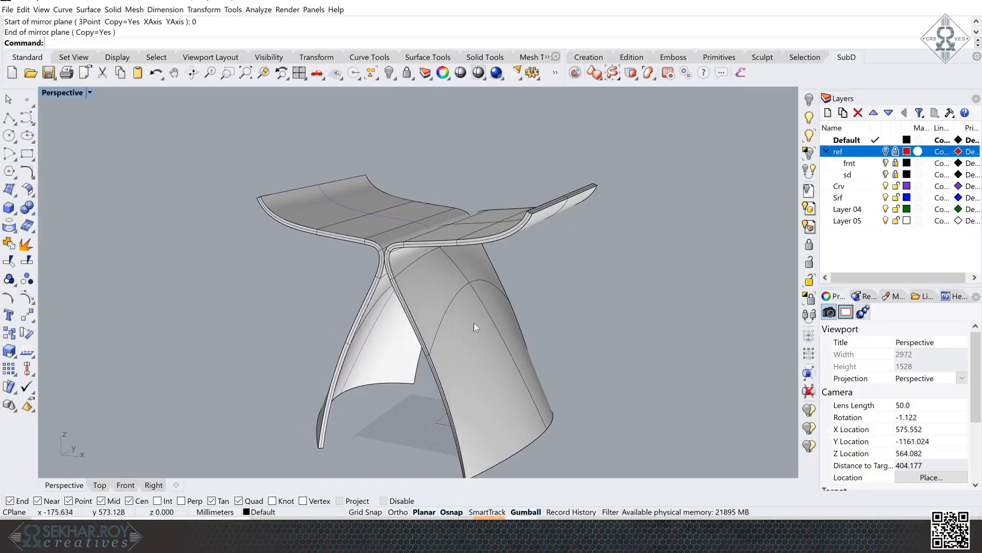
pyautogui.moveTo(474, 324); pyautogui.dragTo(290, 182, button='right')
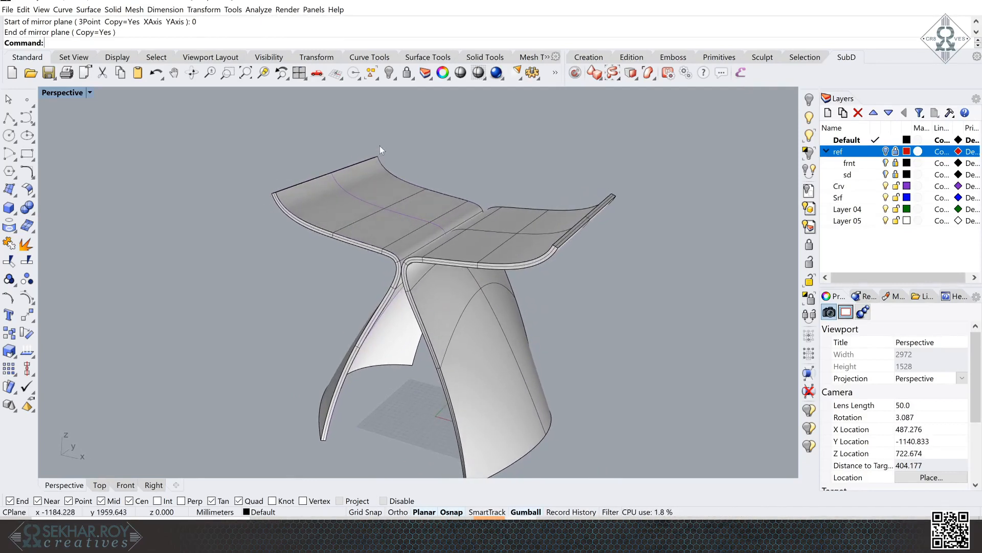
pyautogui.moveTo(379, 145); pyautogui.dragTo(300, 21, button='right')
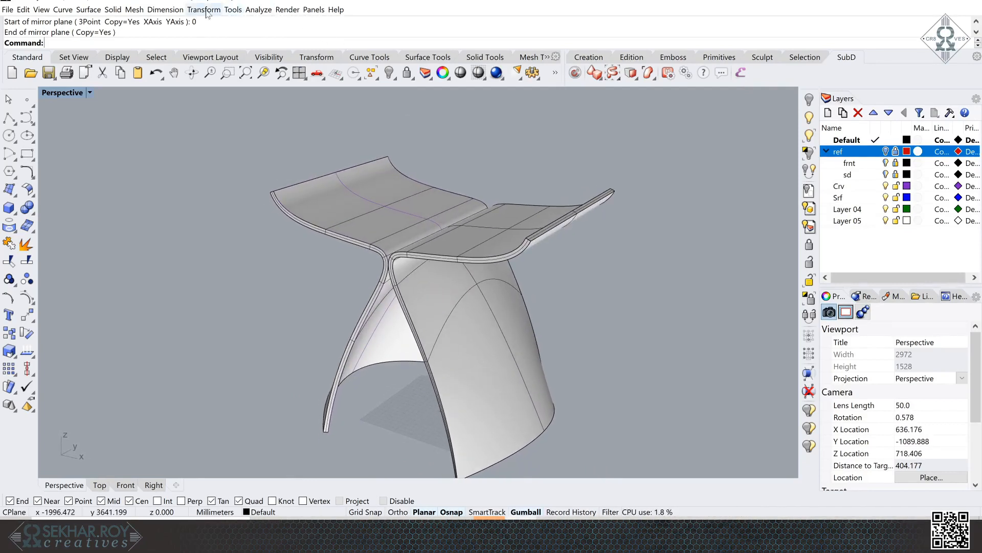
# Choose the short thickness edges at the seat and leg corners of both halves for an edge fillet with radius 1.
pyautogui.click(113, 9)
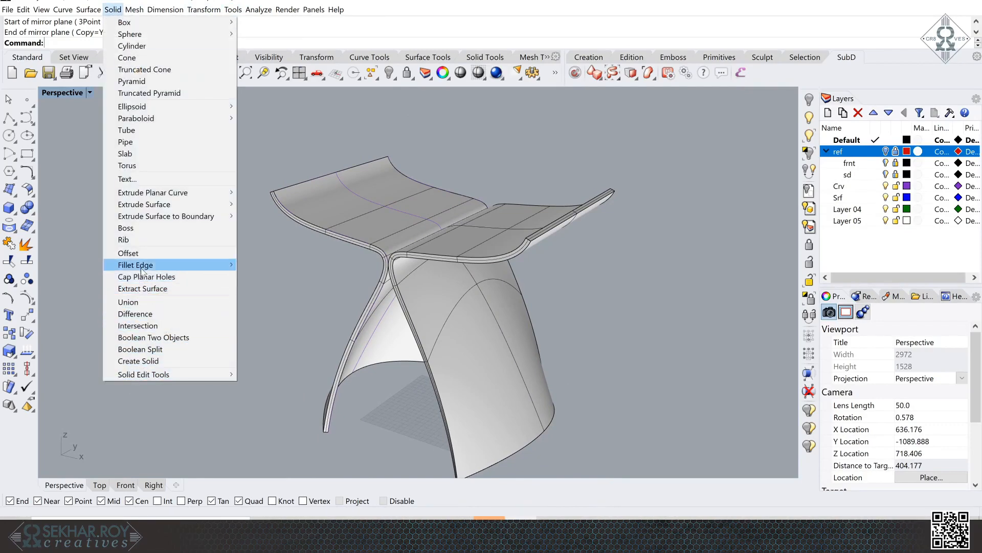
pyautogui.moveTo(143, 265)
pyautogui.click(259, 264)
pyautogui.moveTo(295, 211); pyautogui.dragTo(298, 215)
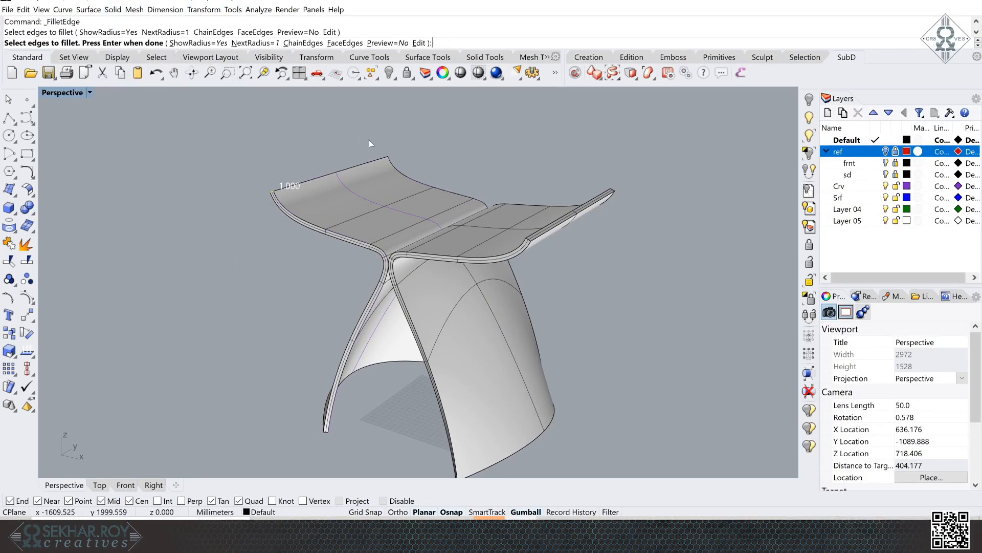
pyautogui.moveTo(369, 140); pyautogui.dragTo(405, 173)
pyautogui.moveTo(310, 417); pyautogui.dragTo(344, 454)
pyautogui.moveTo(345, 455)
pyautogui.mouseDown(button='right')
pyautogui.moveTo(367, 441)
pyautogui.moveTo(376, 416)
pyautogui.moveTo(353, 412)
pyautogui.mouseUp(button='right')
pyautogui.moveTo(291, 344); pyautogui.dragTo(486, 459)
pyautogui.moveTo(487, 461)
pyautogui.mouseDown(button='right')
pyautogui.moveTo(483, 468)
pyautogui.moveTo(271, 395)
pyautogui.moveTo(259, 425)
pyautogui.moveTo(494, 326)
pyautogui.moveTo(499, 204)
pyautogui.moveTo(375, 164)
pyautogui.mouseUp(button='right')
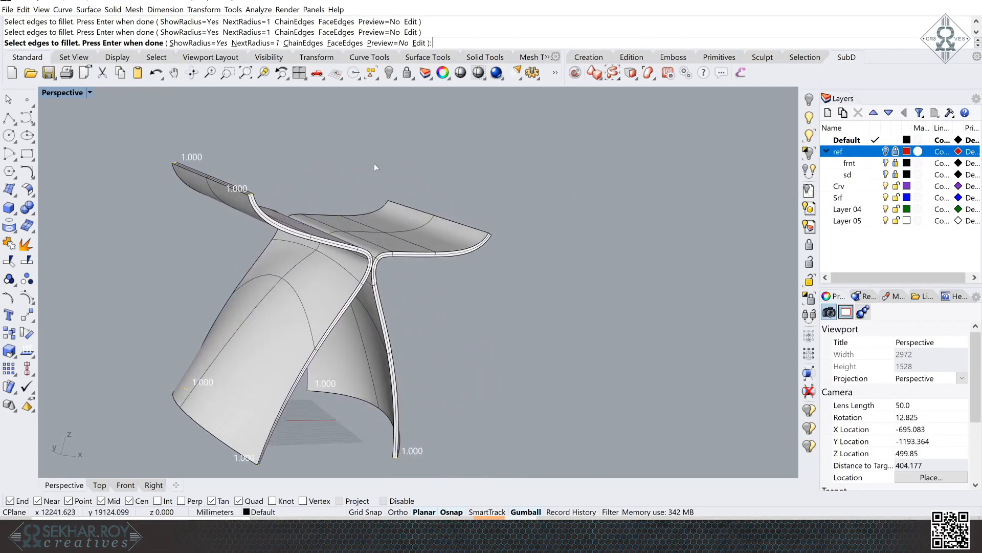
pyautogui.press('Left')
pyautogui.press('Left')
pyautogui.press('Left')
pyautogui.press('Left')
pyautogui.press('Left')
pyautogui.press('Left')
pyautogui.press('Left')
pyautogui.press('Left')
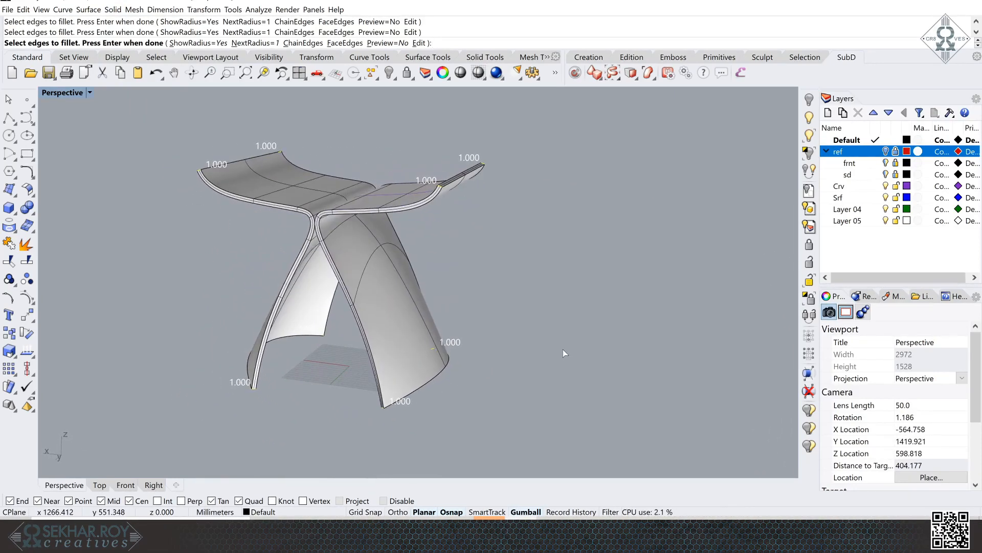
pyautogui.rightClick(562, 349)
# Try a fillet radius of about 18.5 mm on one bottom leg corner handle, and change it to 20 mm.
pyautogui.scroll(2, 577, 401)
pyautogui.scroll(6, 576, 401)
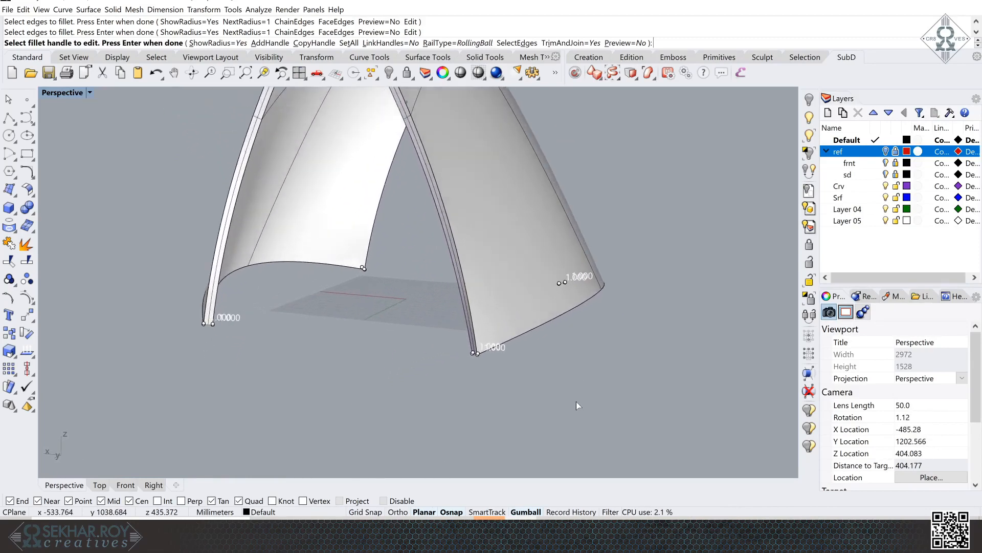
pyautogui.press('Up')
pyautogui.press('Up')
pyautogui.press('Up')
pyautogui.press('Up')
pyautogui.press('Up')
pyautogui.press('Up')
pyautogui.press('Up')
pyautogui.press('Up')
pyautogui.press('Up')
pyautogui.scroll(5, 576, 401)
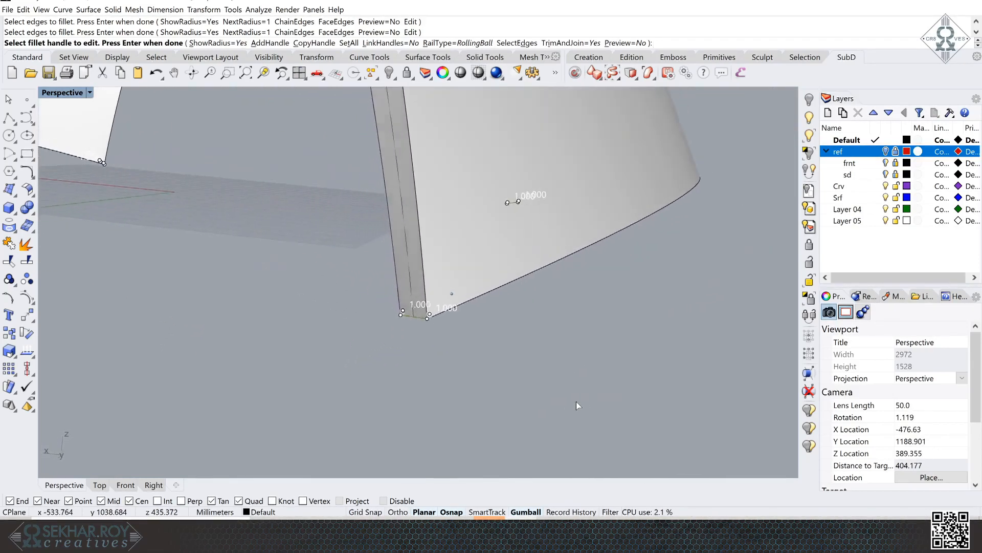
pyautogui.click(441, 331)
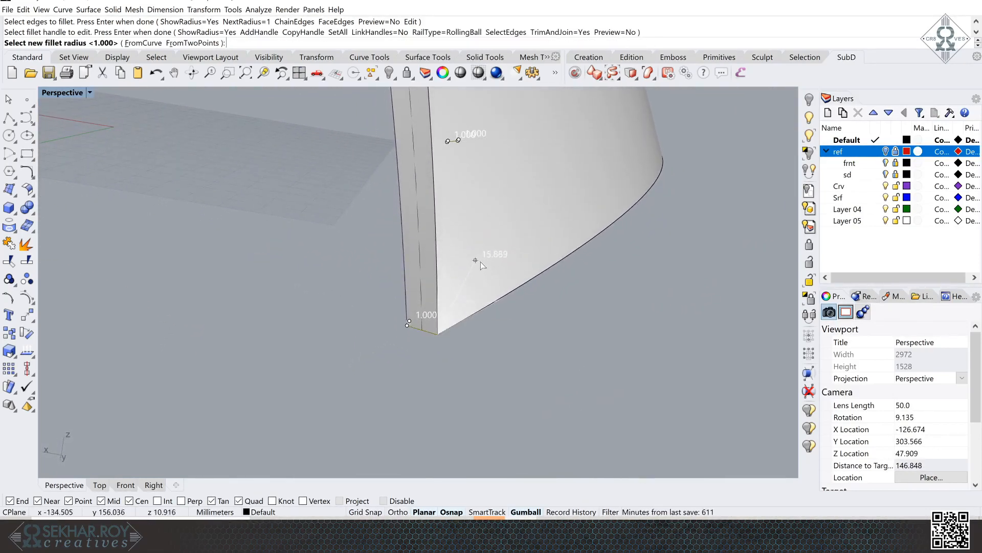
pyautogui.click(483, 250)
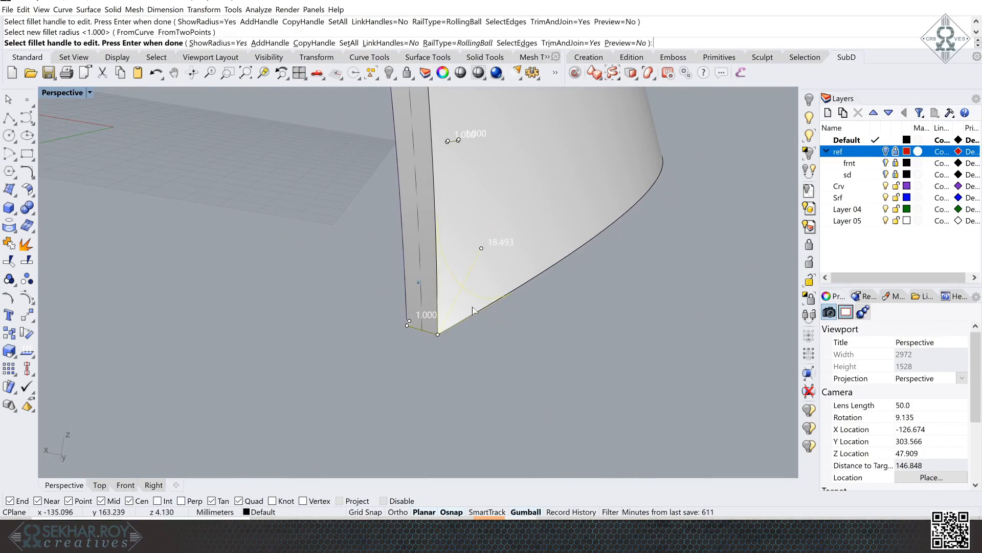
pyautogui.moveTo(473, 310); pyautogui.dragTo(360, 365, button='right')
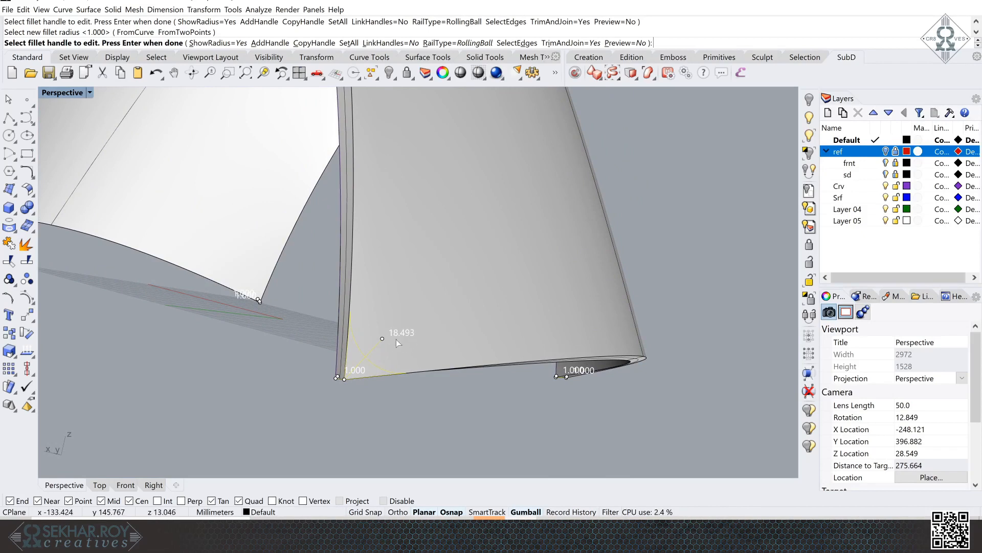
pyautogui.click(383, 339)
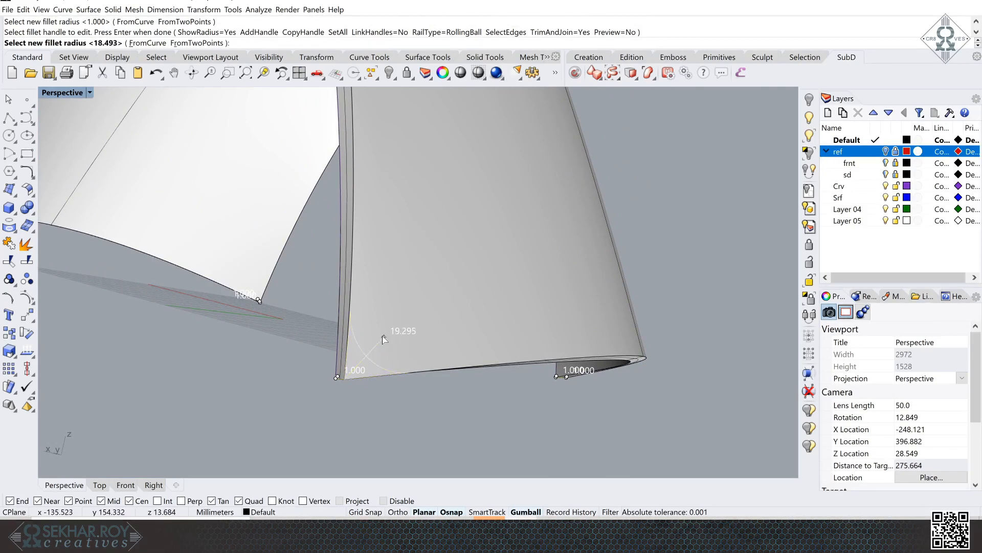
pyautogui.press('Return')
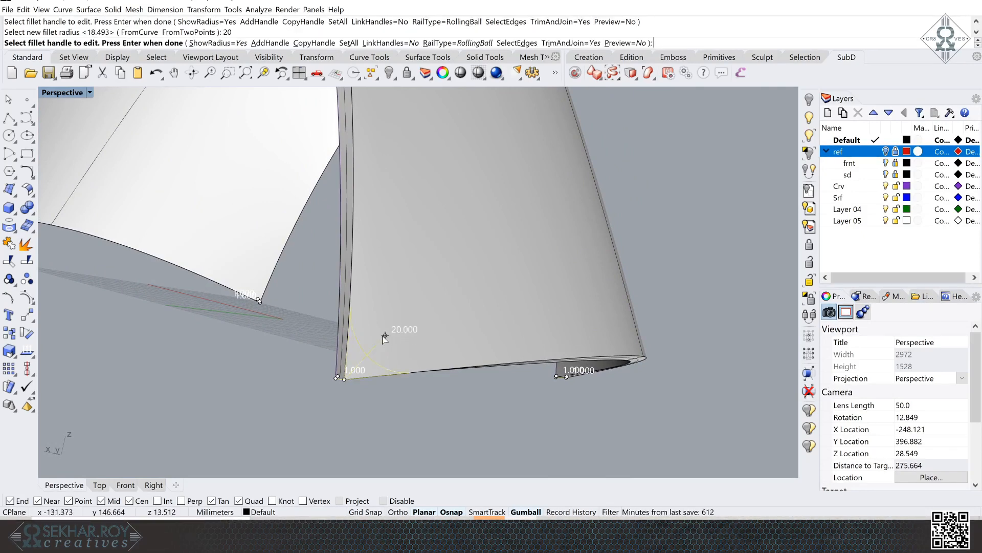
# Set the radius of all fillet handles to 20 mm and apply the fillets to the stool's corners.
pyautogui.moveTo(383, 336); pyautogui.dragTo(411, 332, button='right')
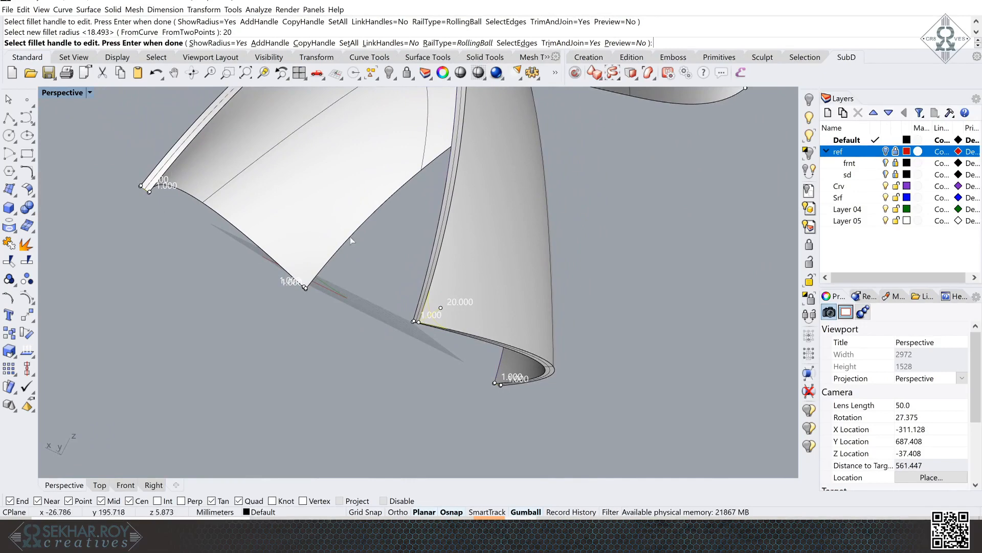
pyautogui.scroll(-3, 443, 321)
pyautogui.scroll(-3, 443, 321)
pyautogui.moveTo(683, 199); pyautogui.dragTo(646, 247, button='right')
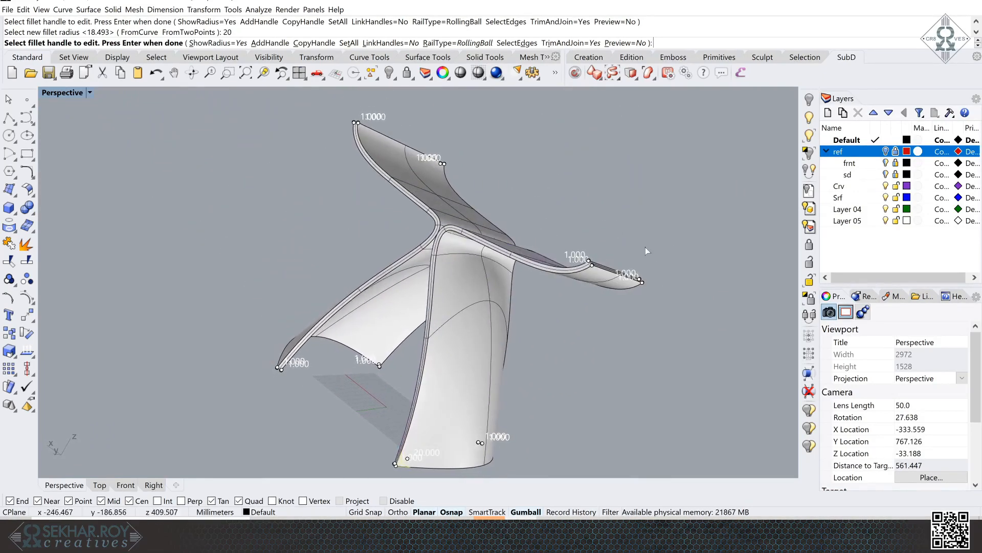
pyautogui.click(349, 43)
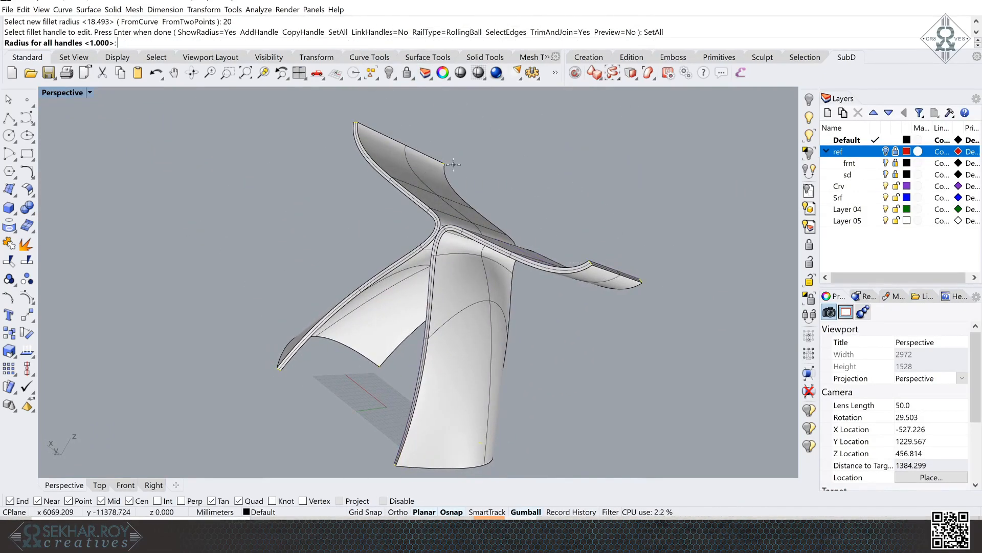
pyautogui.write('20')
pyautogui.press('Return')
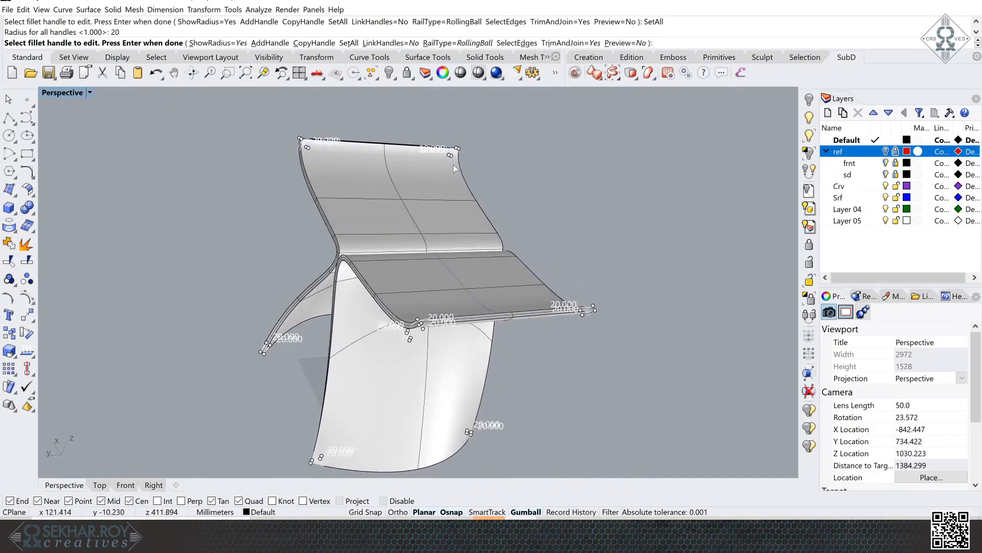
pyautogui.moveTo(453, 165); pyautogui.dragTo(608, 328, button='right')
pyautogui.press('Home')
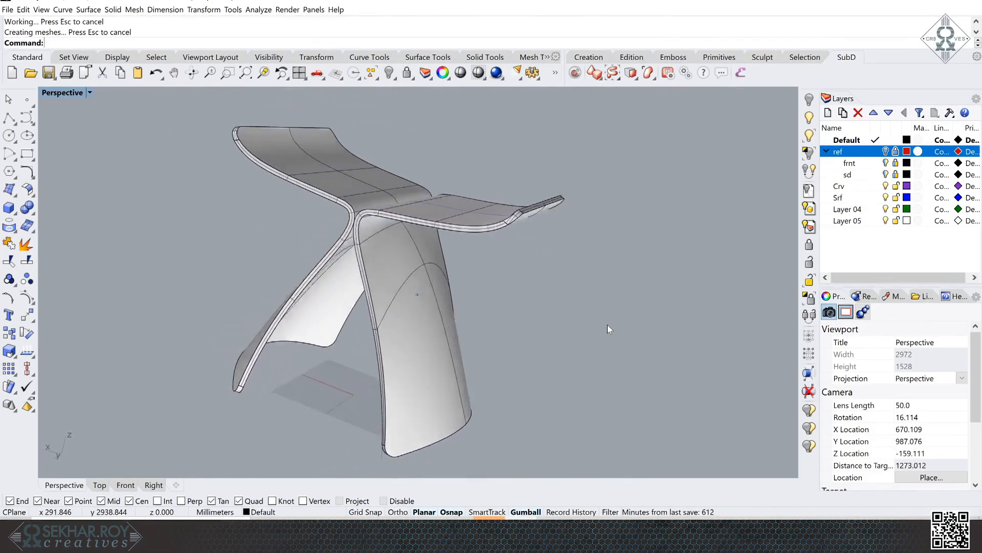
# Hide the Crv layer and examine the stool's rounded seat and leg corners from several angles.
pyautogui.press('Home')
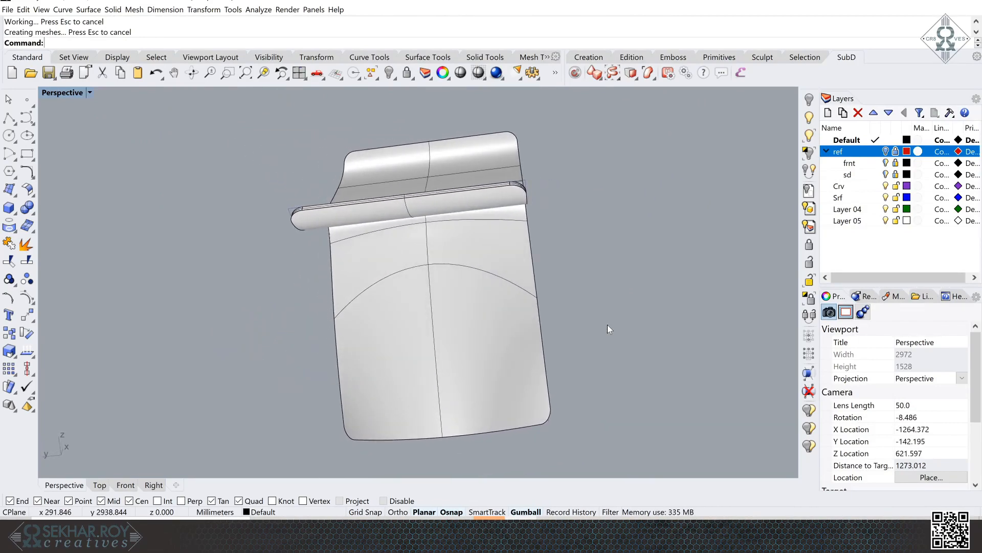
pyautogui.press('Home')
pyautogui.click(886, 189)
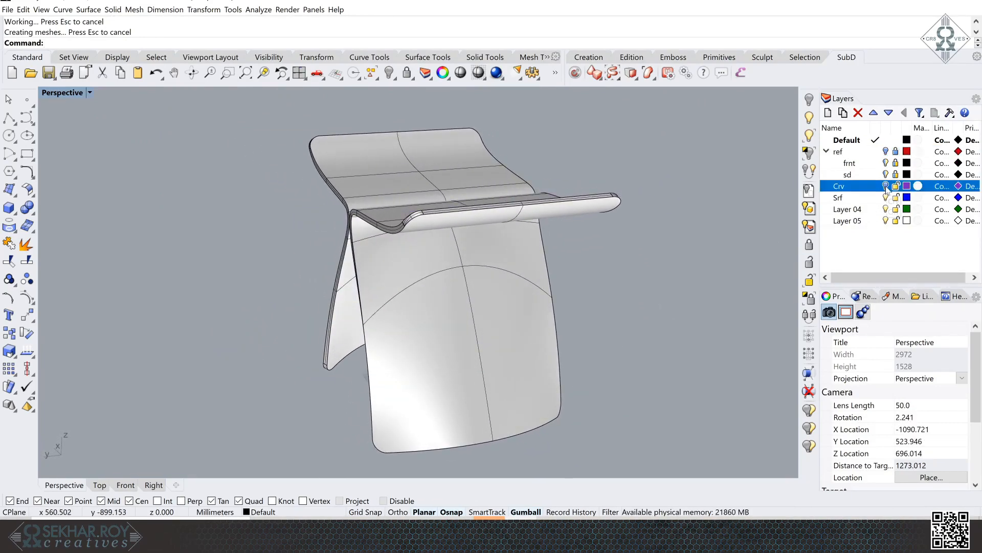
pyautogui.press('Home')
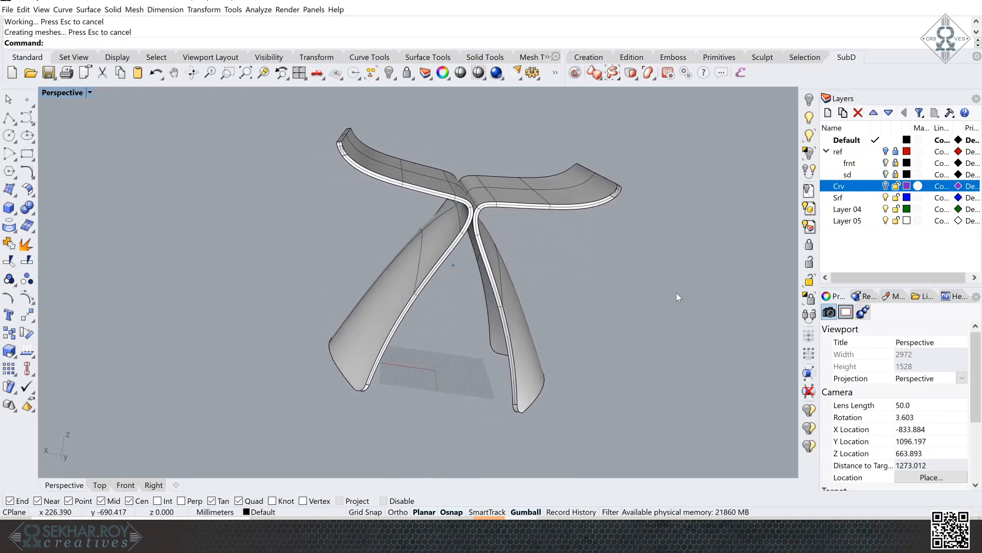
pyautogui.press('Home')
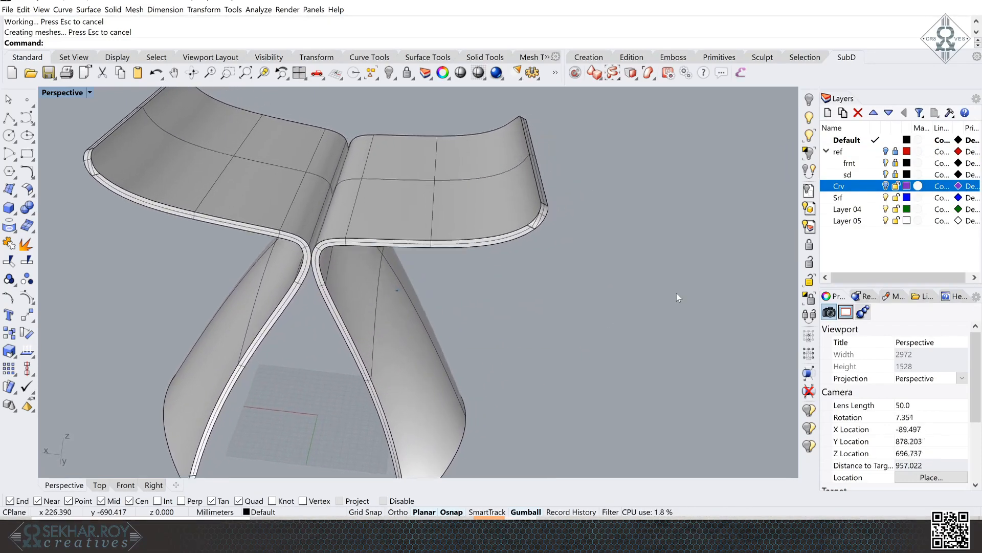
pyautogui.press('Home')
pyautogui.press('Home')
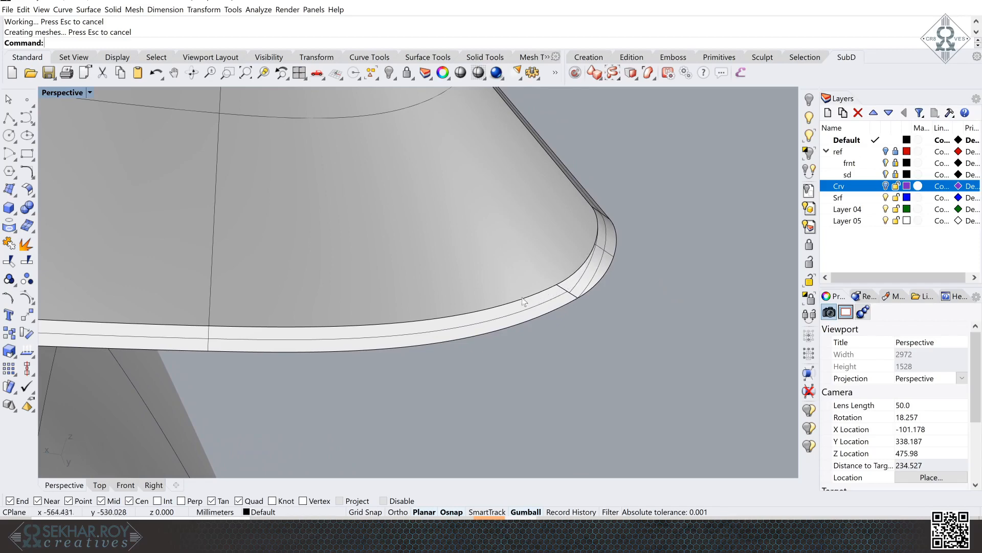
pyautogui.press('Home')
pyautogui.press('Home')
pyautogui.moveTo(621, 315); pyautogui.dragTo(623, 281, button='right')
pyautogui.middleClick(560, 27)
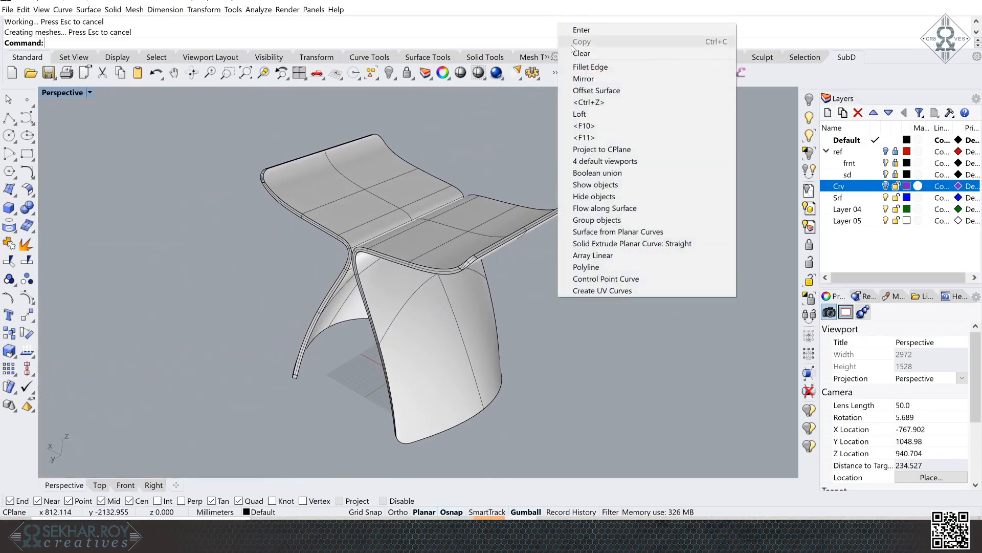
pyautogui.click(573, 66)
pyautogui.moveTo(356, 219); pyautogui.dragTo(621, 450)
pyautogui.moveTo(622, 450); pyautogui.dragTo(173, 229, button='right')
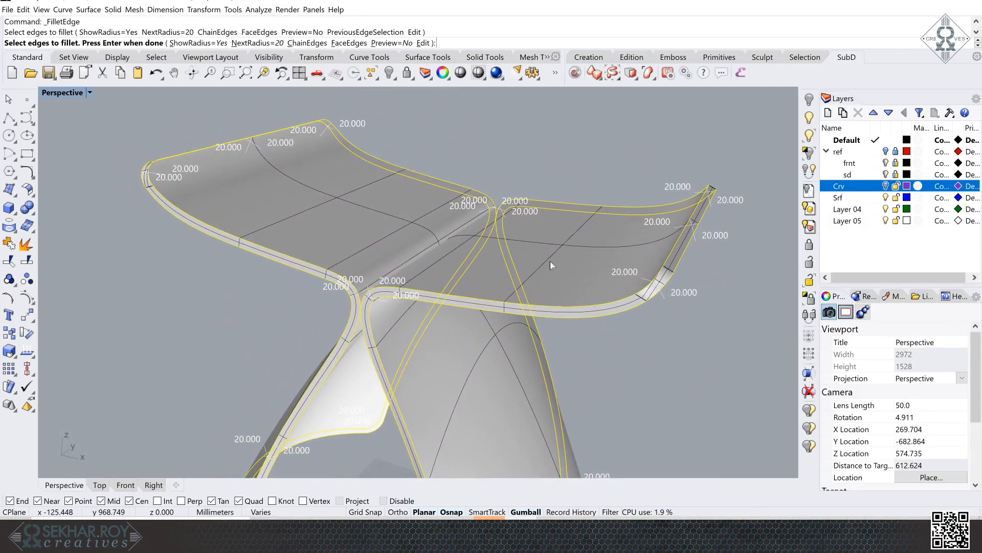
pyautogui.press('Left')
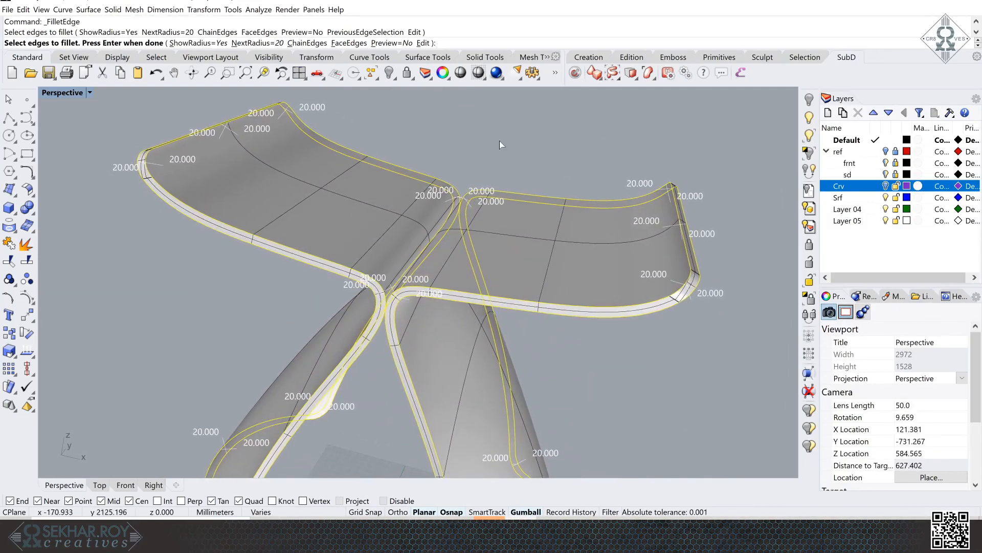
pyautogui.press('Return')
# Delete the right-hand half of the stool and choose all the rim edges of the remaining half for an edge fillet.
pyautogui.click(579, 243)
pyautogui.press('Delete')
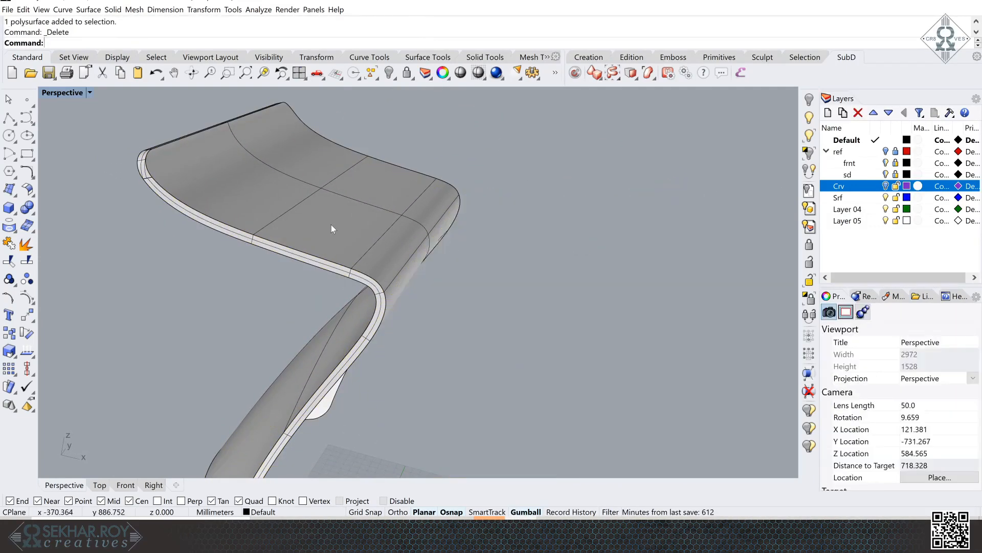
pyautogui.click(331, 226)
pyautogui.rightClick(416, 34)
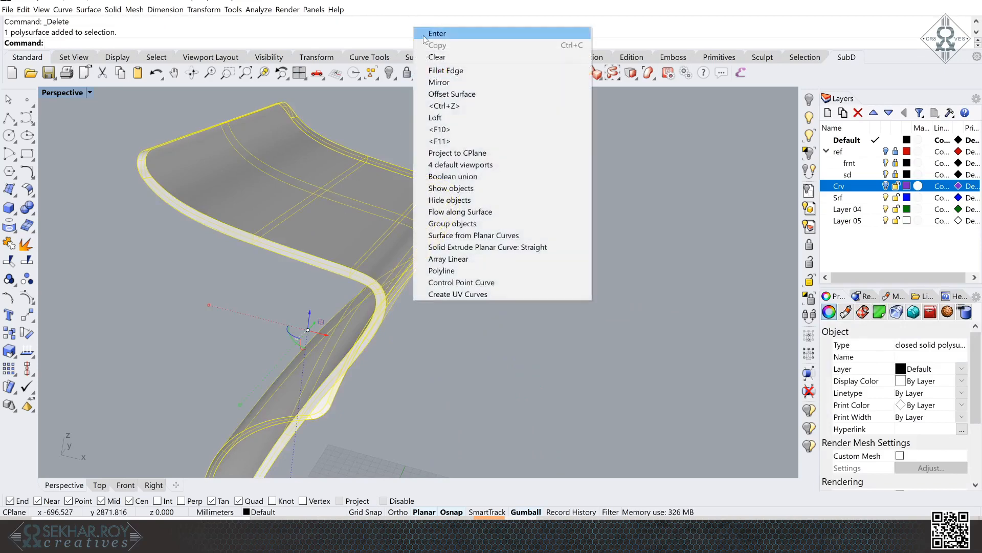
pyautogui.click(461, 68)
pyautogui.moveTo(449, 235); pyautogui.dragTo(286, 406)
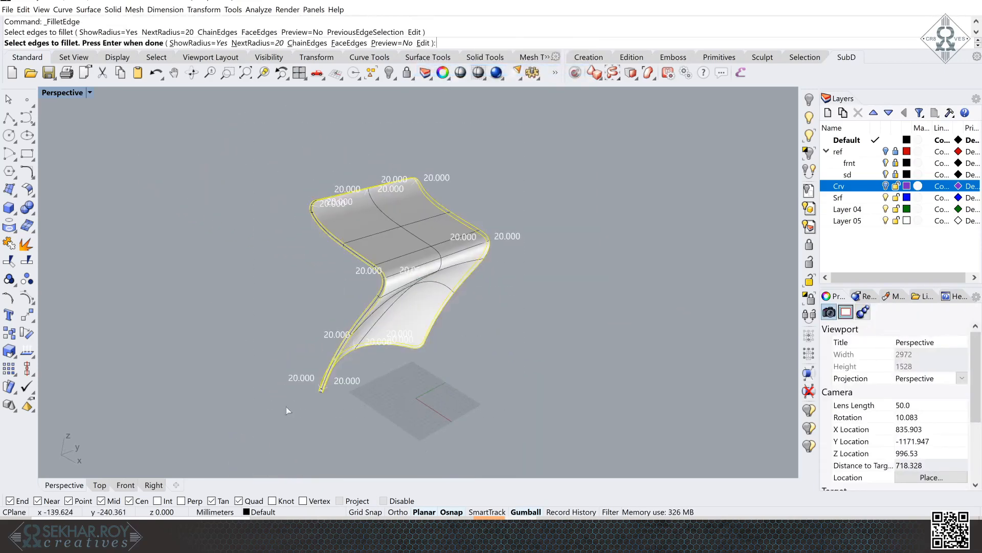
pyautogui.scroll(4, 420, 276)
pyautogui.moveTo(557, 218); pyautogui.dragTo(655, 200, button='right')
pyautogui.rightClick(643, 201)
# Try a radius of 0.5 mm on all fillet handles and inspect them at the rounded seat corner.
pyautogui.scroll(5, 395, 195)
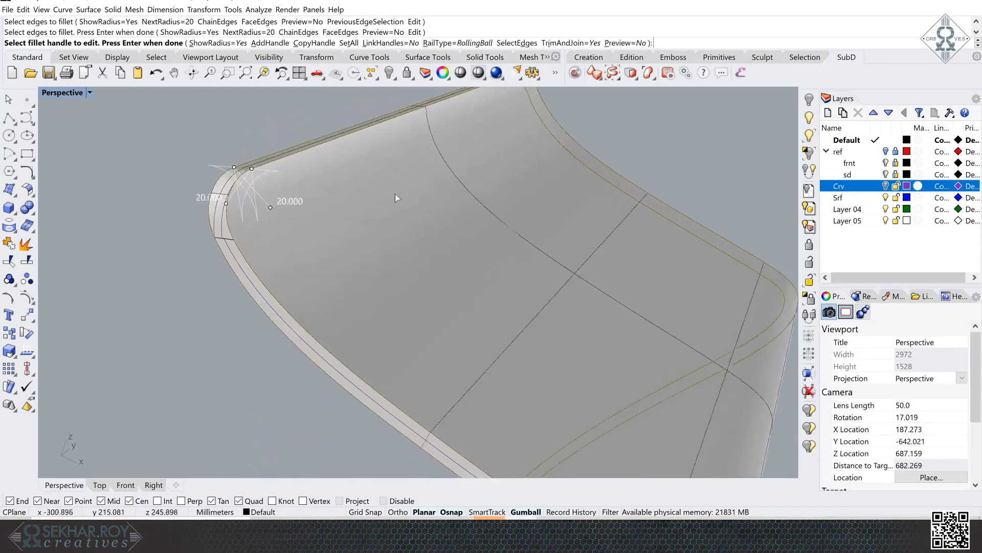
pyautogui.scroll(4, 250, 186)
pyautogui.keyDown('shift'); pyautogui.moveTo(251, 186); pyautogui.dragTo(347, 254, button='right'); pyautogui.keyUp('shift')
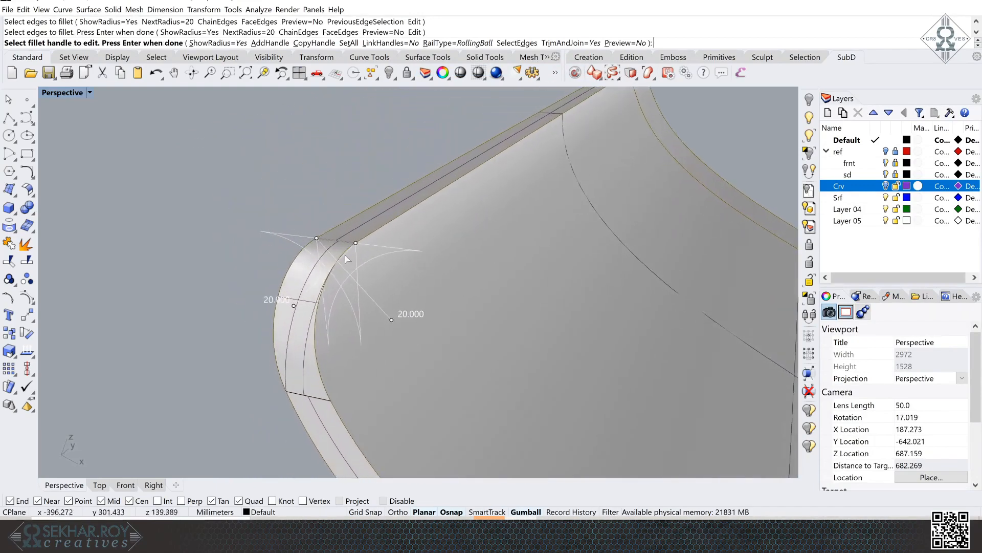
pyautogui.click(349, 43)
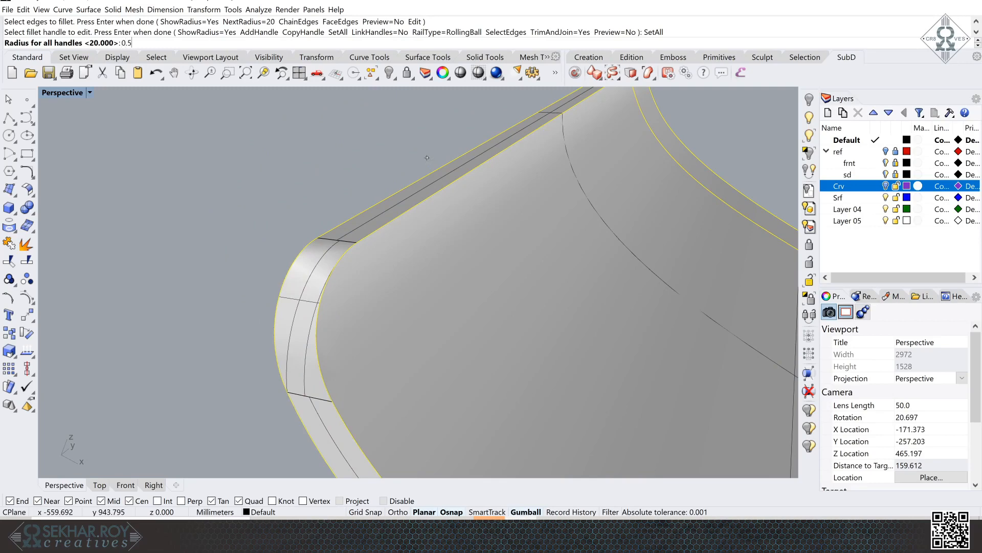
pyautogui.press('Return')
pyautogui.scroll(6, 427, 157)
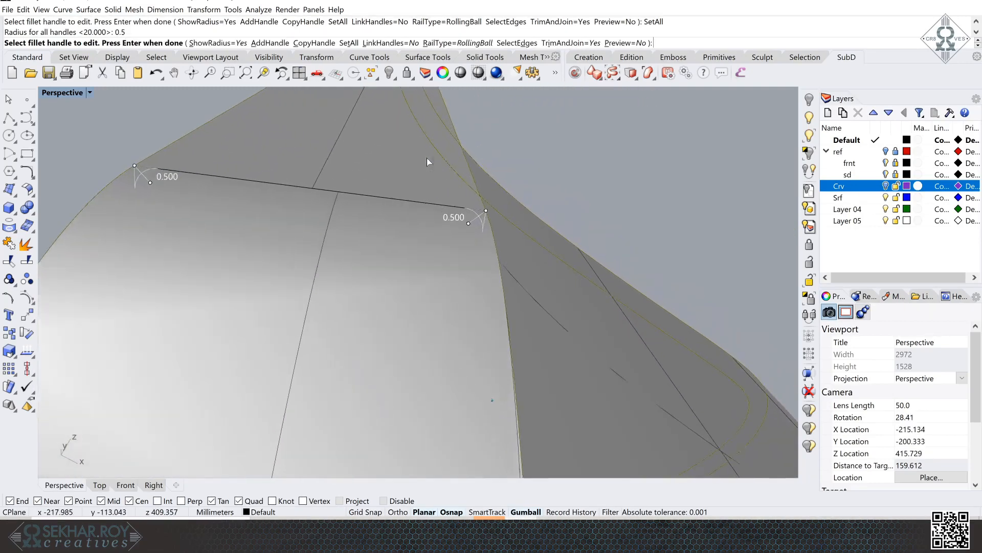
pyautogui.press('Down')
pyautogui.scroll(-8, 462, 302)
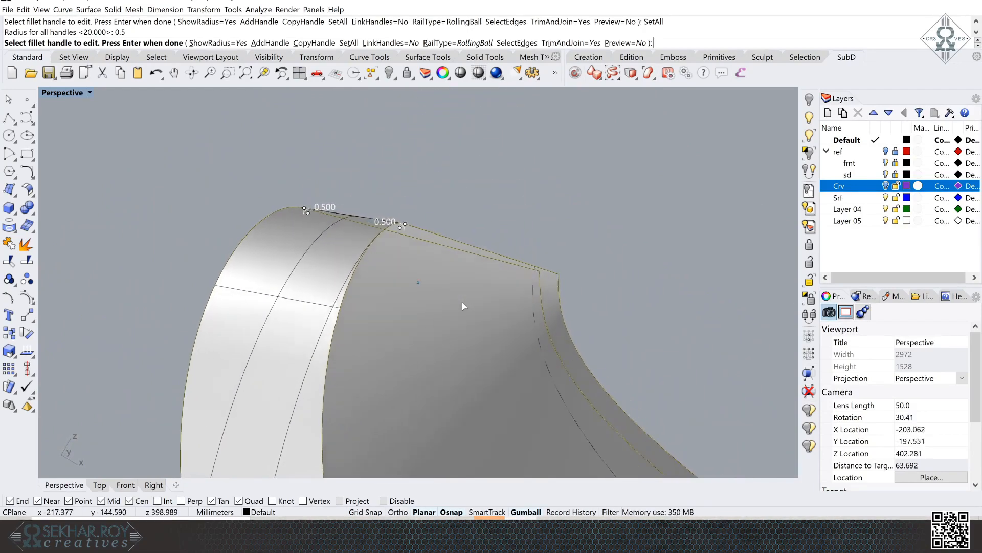
pyautogui.scroll(4, 425, 232)
# Set the radius of all fillet handles to 1 mm and apply the fillet to the half's rim edges.
pyautogui.click(344, 43)
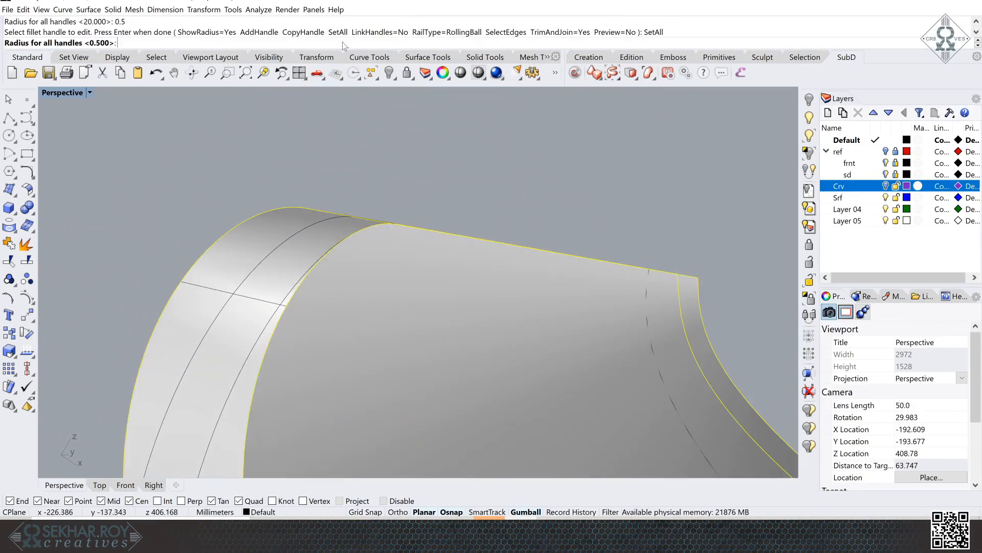
pyautogui.write('1')
pyautogui.press('Return')
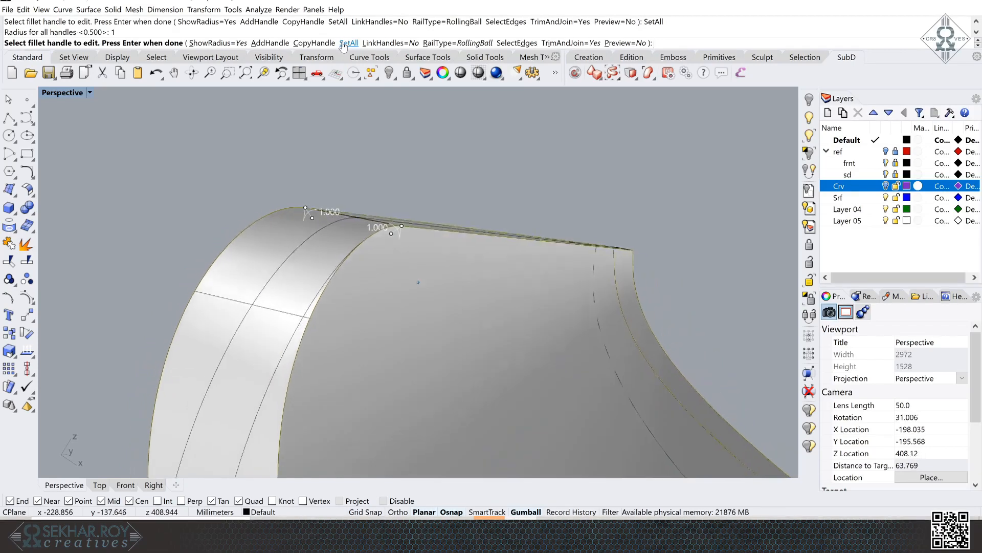
pyautogui.press('Return')
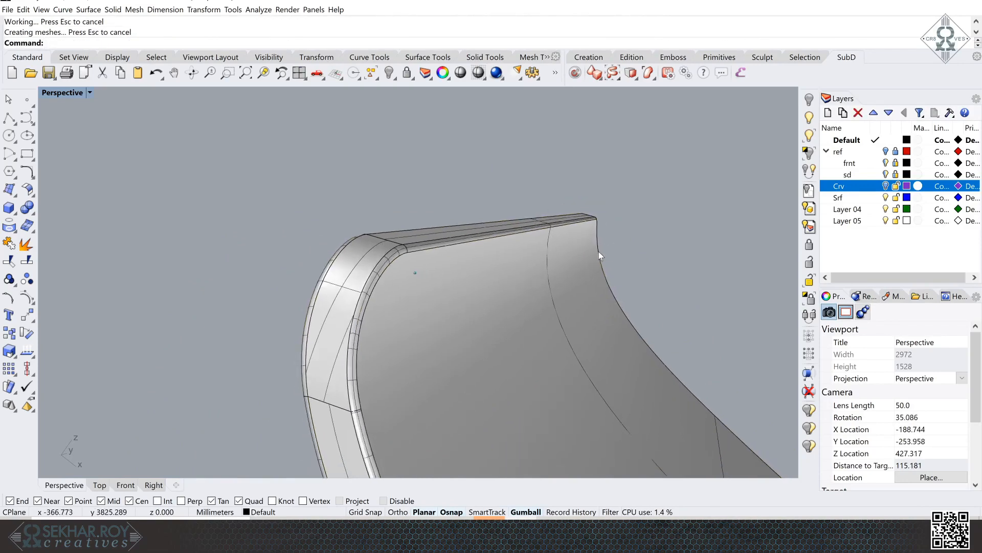
# Examine the filleted rim of the single stool half along its seat bend and leg.
pyautogui.press('Left')
pyautogui.press('Left')
pyautogui.press('Left')
pyautogui.press('Left')
pyautogui.press('Left')
pyautogui.scroll(-5, 599, 251)
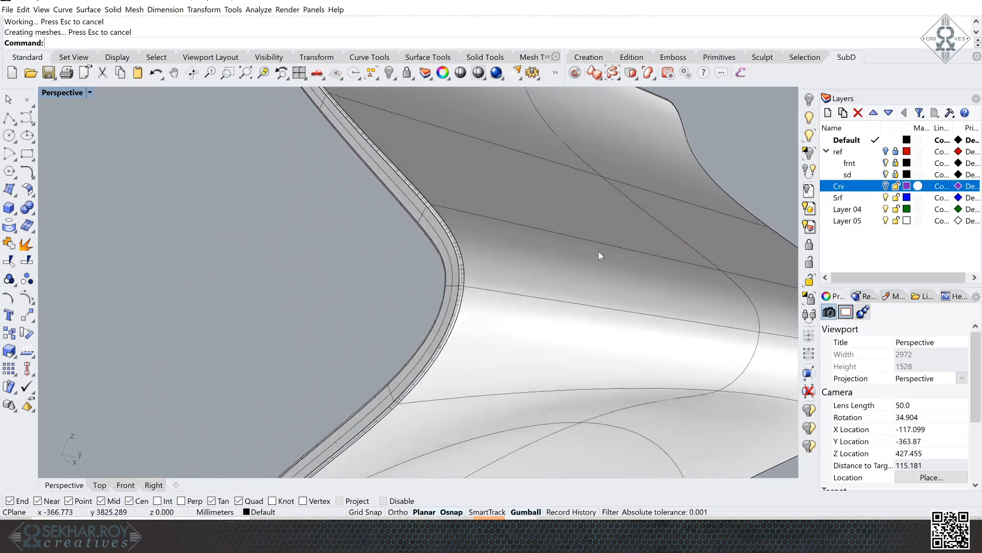
pyautogui.moveTo(599, 251); pyautogui.dragTo(598, 251, button='right')
# Mirror a copy of the filleted stool half across the Y axis, starting the mirror plane at the origin (0).
pyautogui.click(438, 268)
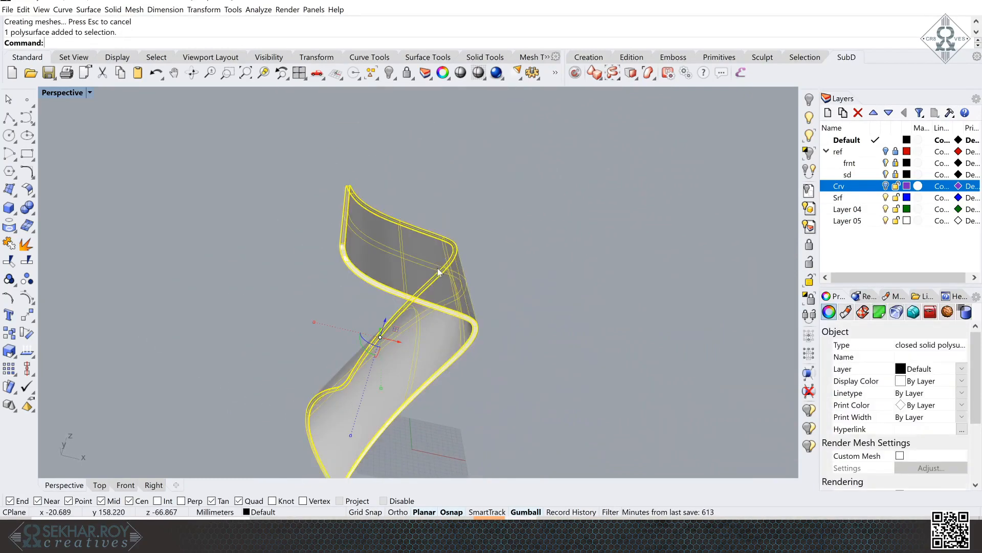
pyautogui.middleClick(358, 36)
pyautogui.click(386, 89)
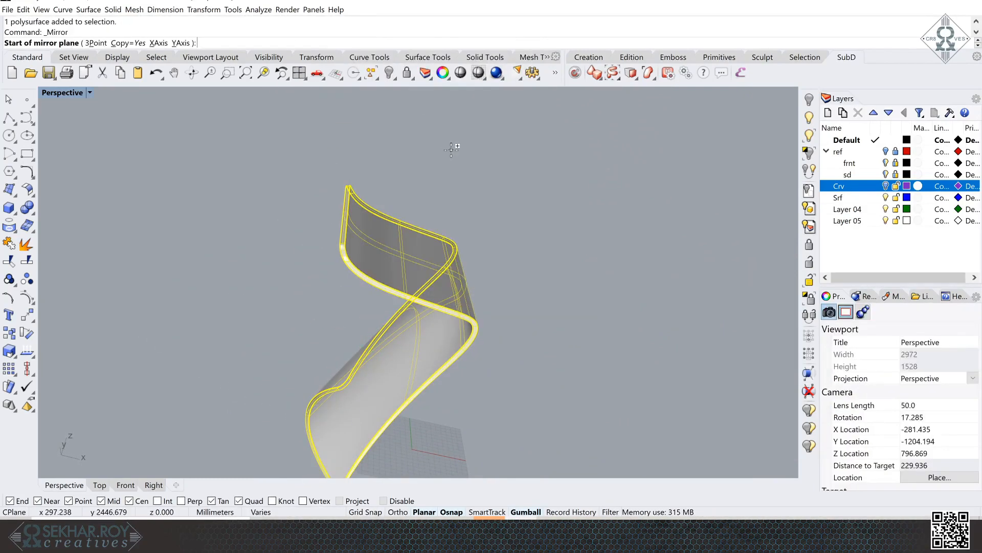
pyautogui.write('0')
pyautogui.press('Return')
pyautogui.click(469, 235)
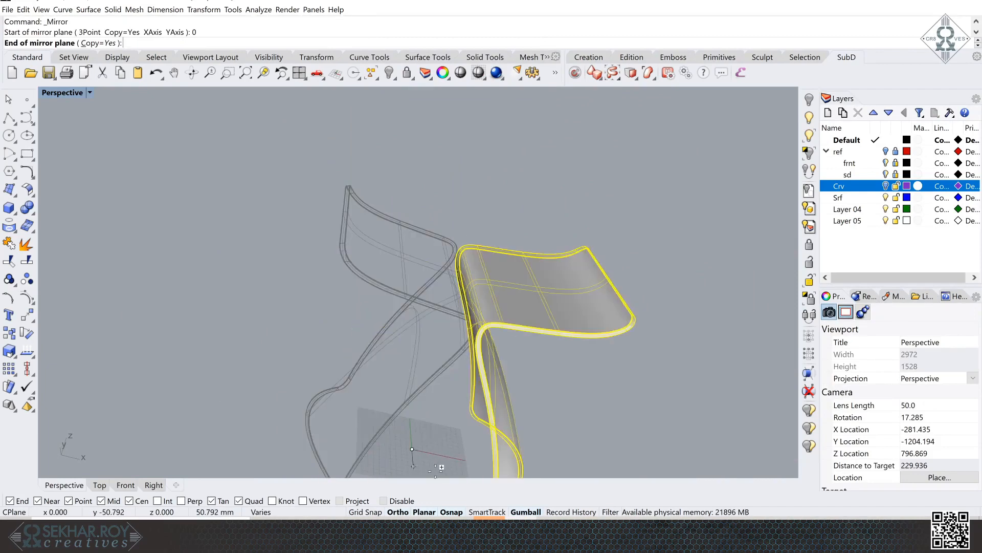
pyautogui.click(598, 401)
# Look over the complete stool, return to the four-viewport layout and show the ref layer.
pyautogui.moveTo(598, 401); pyautogui.dragTo(597, 401, button='right')
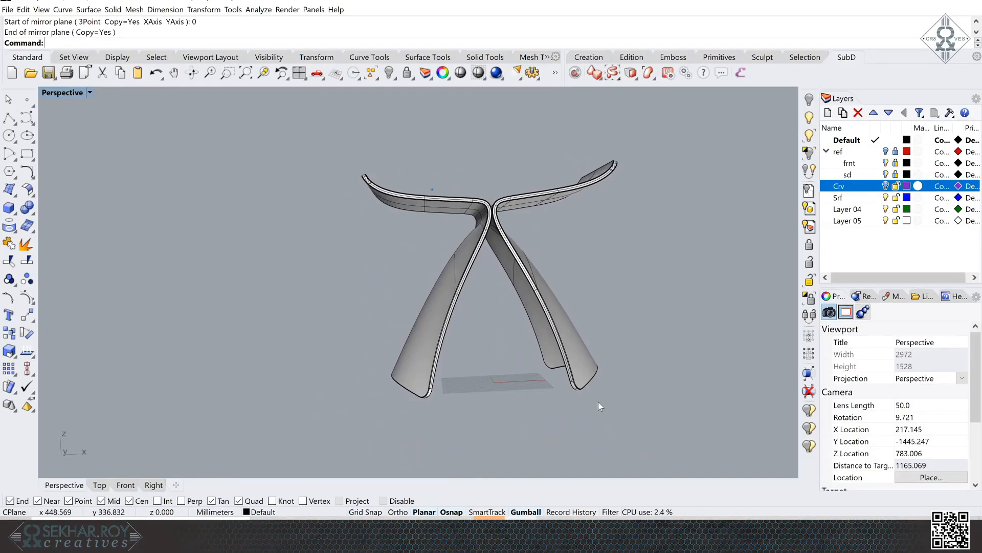
pyautogui.moveTo(598, 401); pyautogui.dragTo(598, 401, button='right')
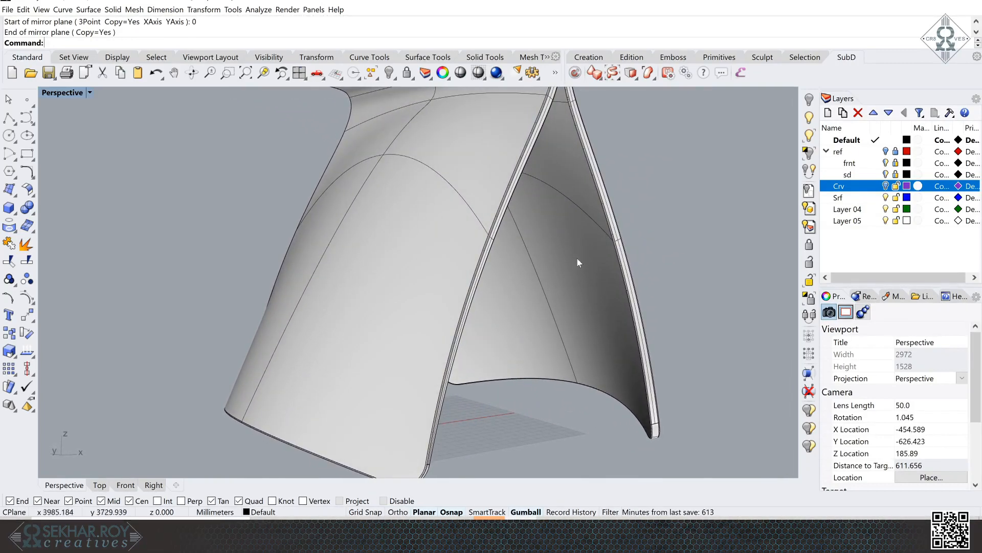
pyautogui.moveTo(577, 262); pyautogui.dragTo(428, 279, button='right')
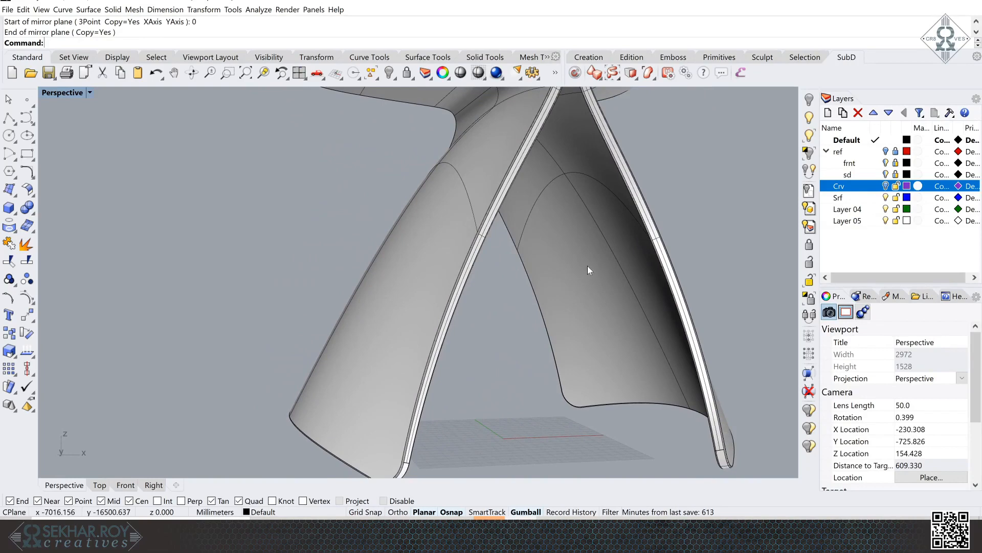
pyautogui.scroll(2, 587, 266)
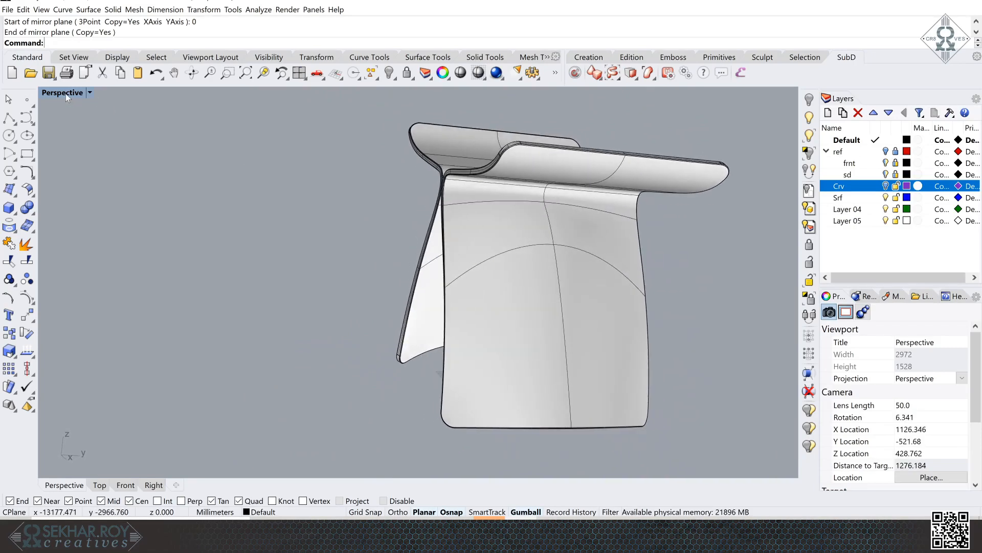
pyautogui.doubleClick(66, 93)
pyautogui.scroll(5, 630, 375)
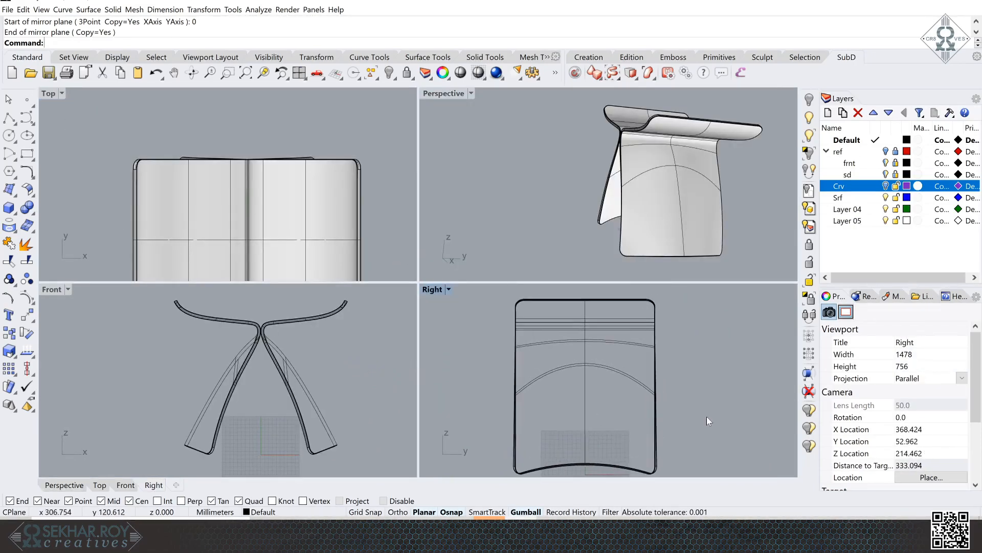
pyautogui.click(886, 152)
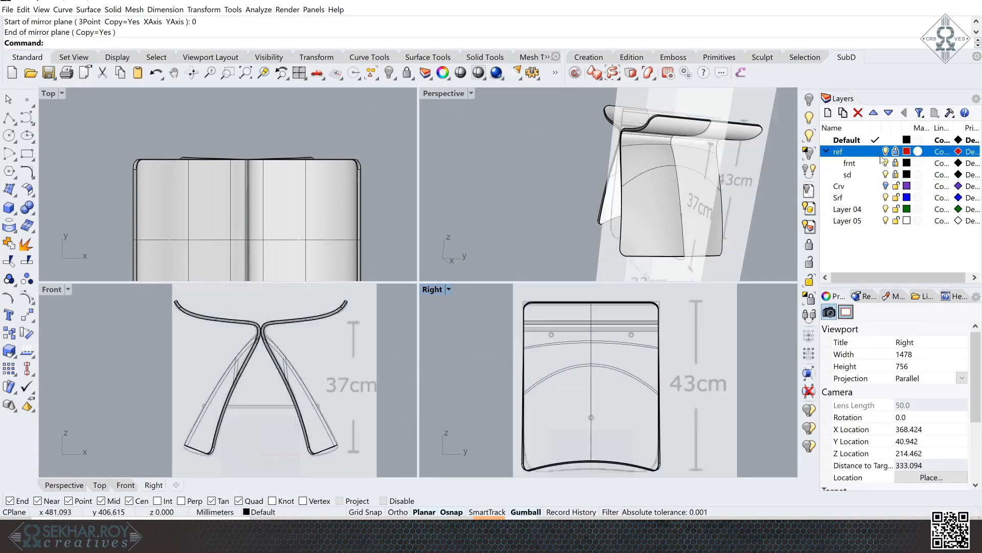
# Compare the leg's curved bottom edge and rounded corners with the side reference drawing in the Right view.
pyautogui.scroll(3, 644, 418)
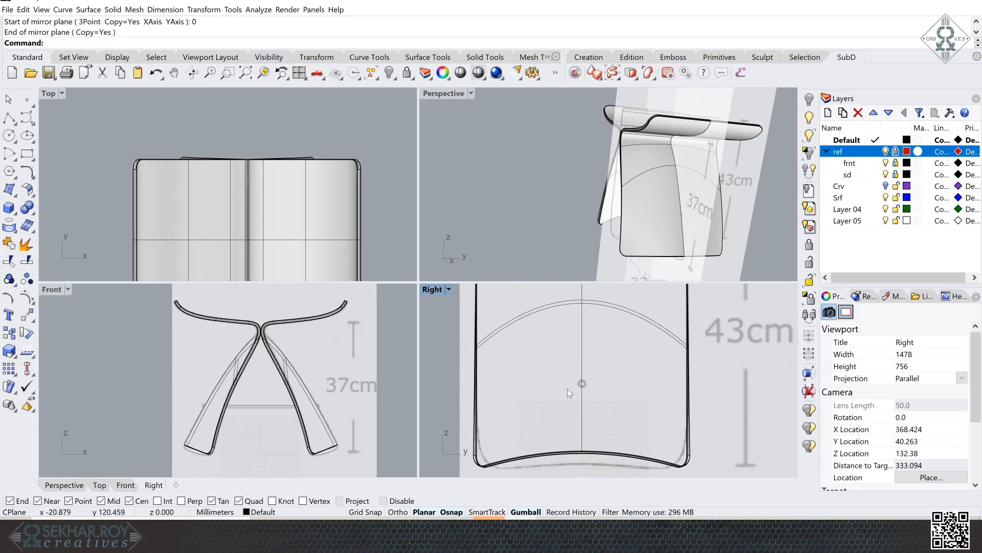
pyautogui.scroll(-3, 579, 393)
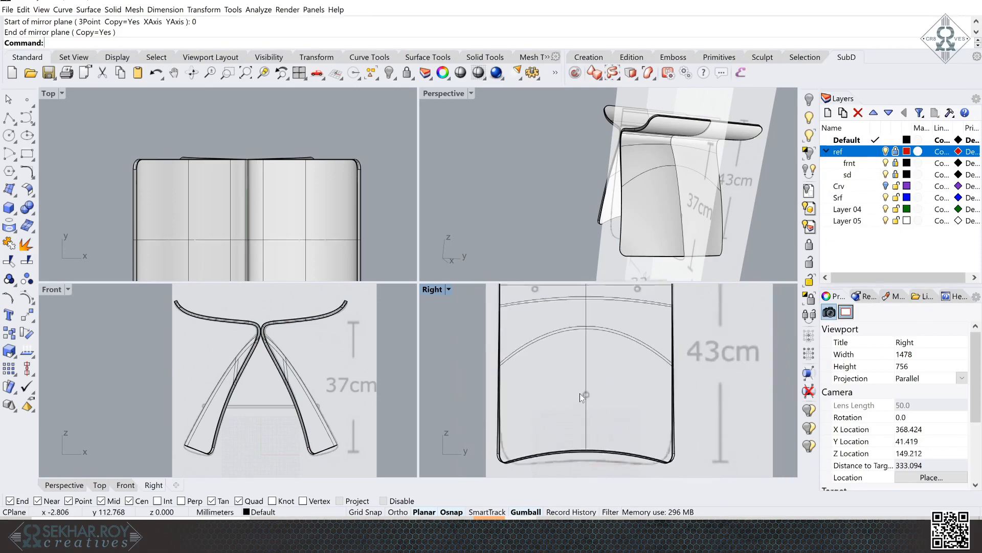
pyautogui.scroll(3, 634, 430)
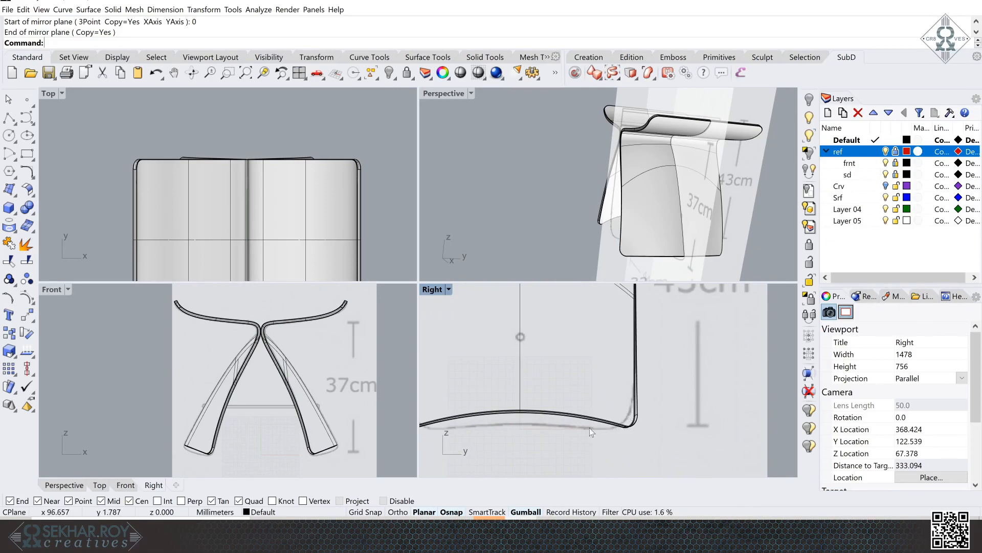
pyautogui.moveTo(637, 411); pyautogui.dragTo(642, 412, button='right')
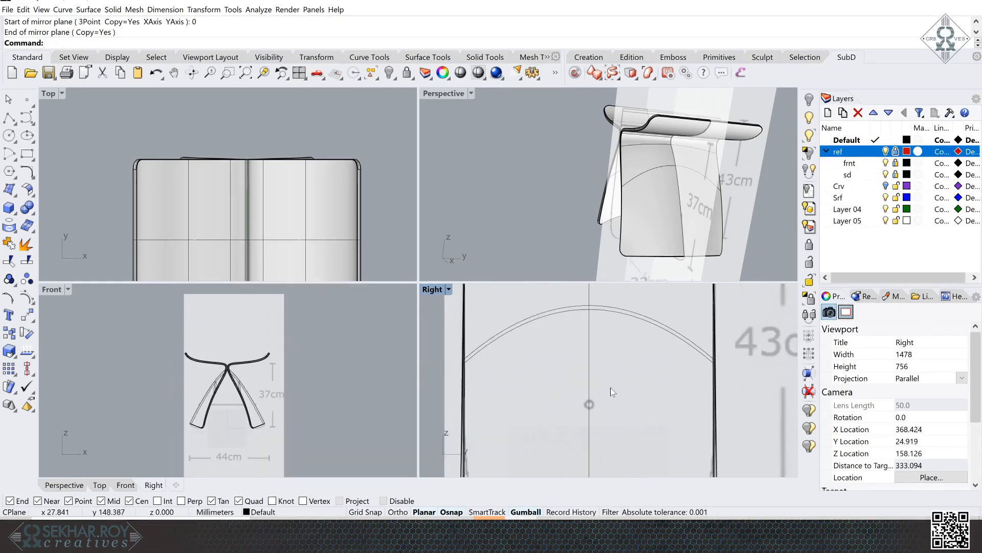
pyautogui.scroll(-2, 607, 387)
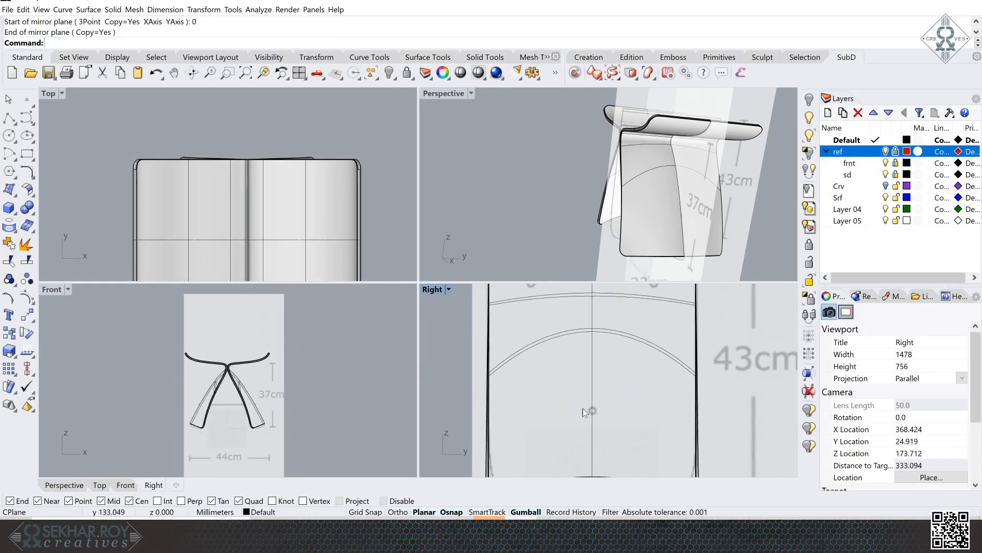
pyautogui.scroll(-3, 581, 412)
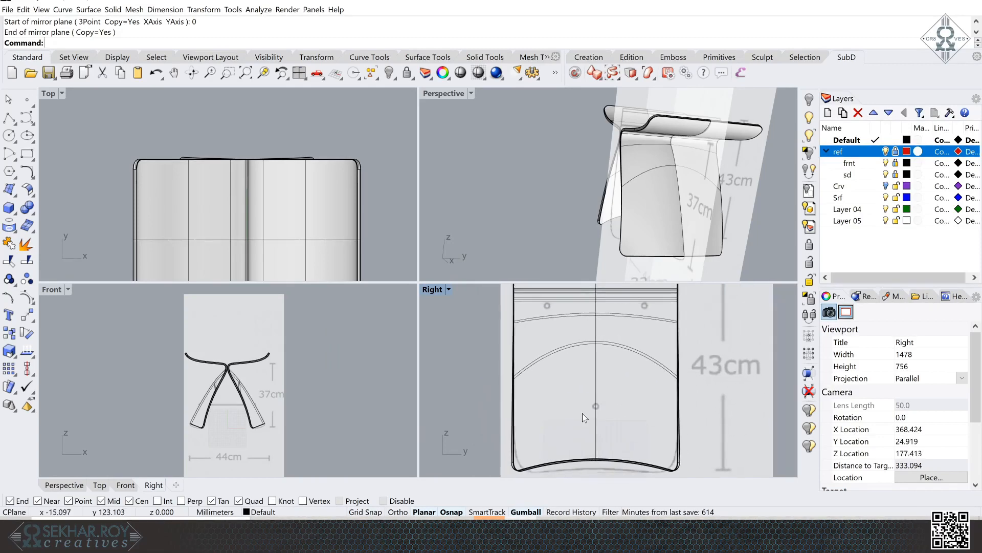
# Switch to the IrfanView reference photo, examine the stool's crossbar and its fixings, and return to the Rhino model.
pyautogui.click(582, 527)
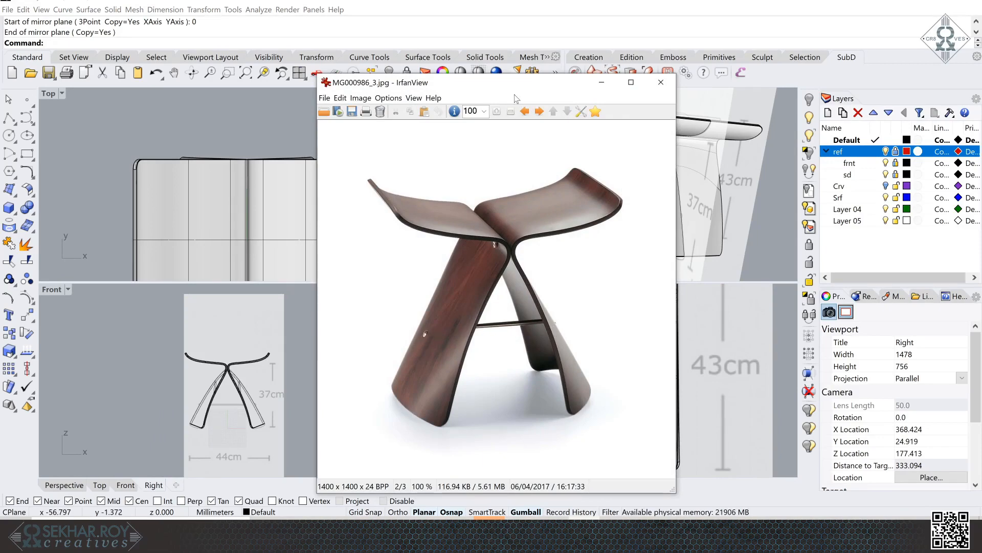
pyautogui.moveTo(452, 83); pyautogui.dragTo(279, 102)
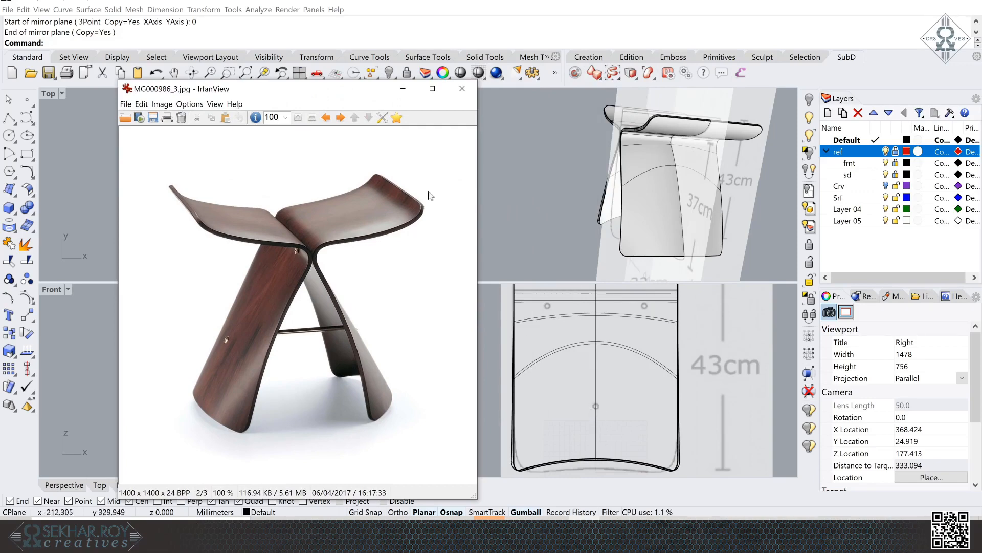
pyautogui.click(607, 337)
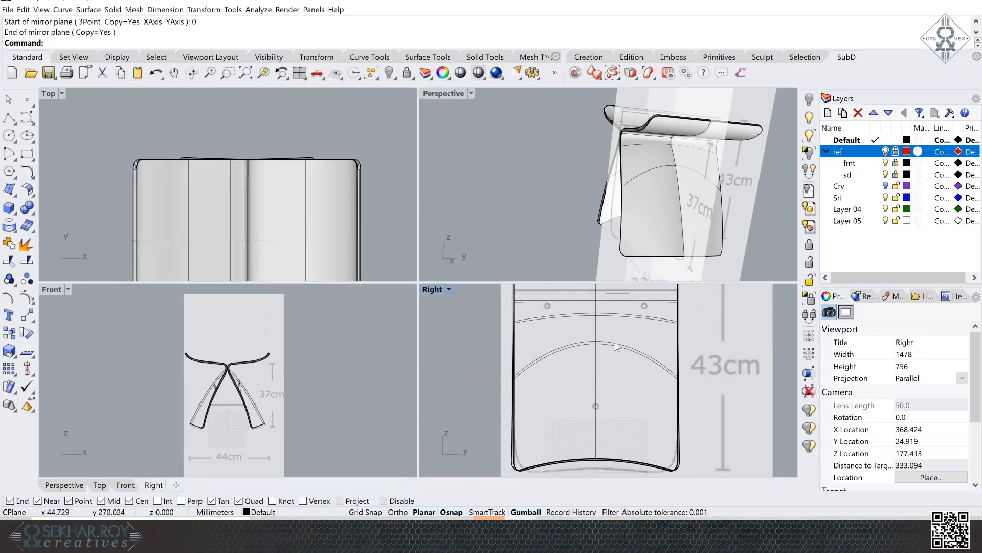
# Draw a circle about 17 mm in diameter on the small round crossbar mark in the Right view's side reference.
pyautogui.scroll(4, 594, 423)
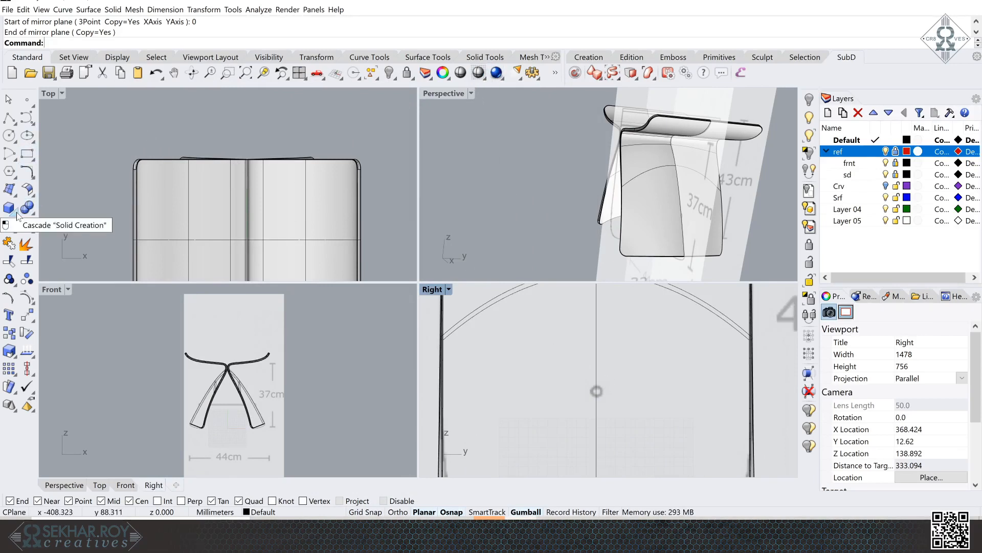
pyautogui.click(9, 134)
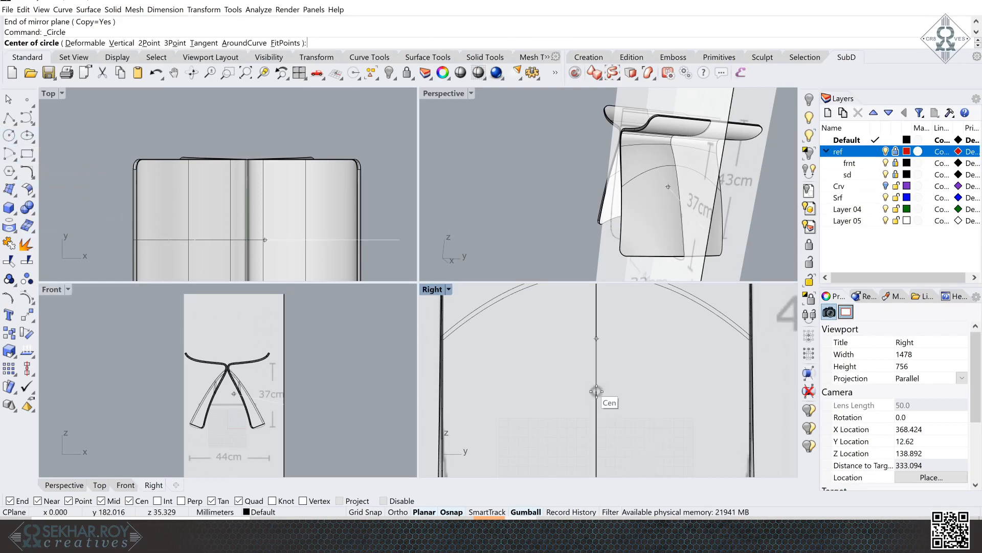
pyautogui.press('alt')
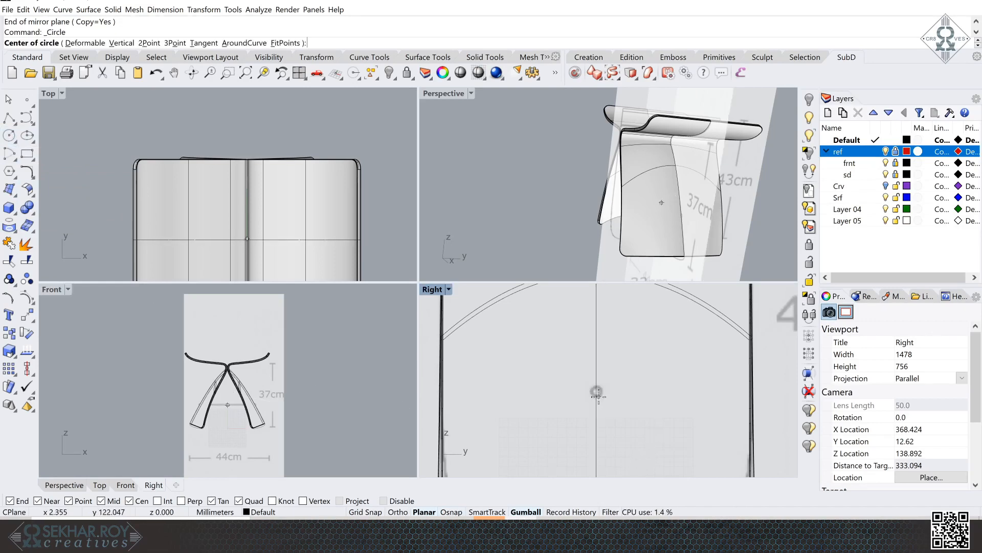
pyautogui.click(596, 391)
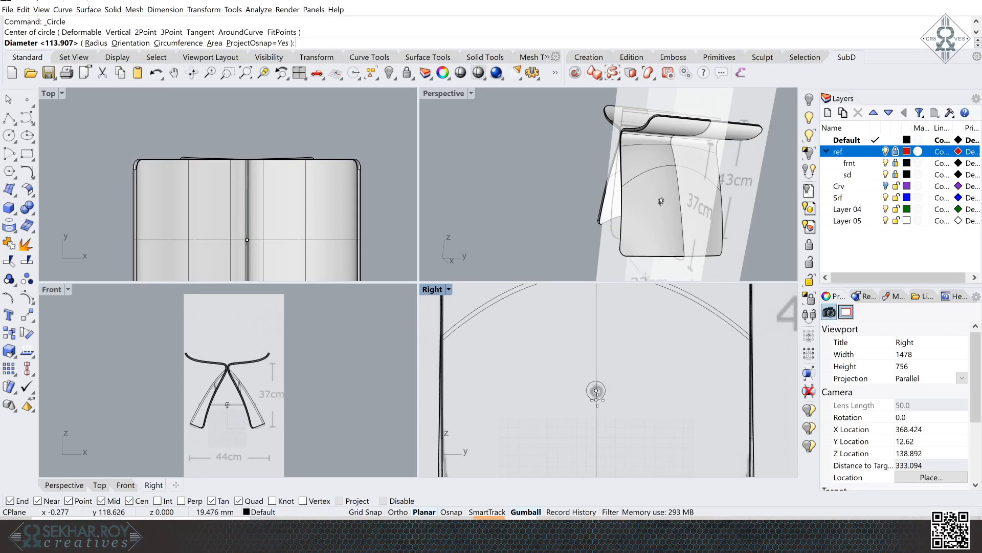
pyautogui.press('F8')
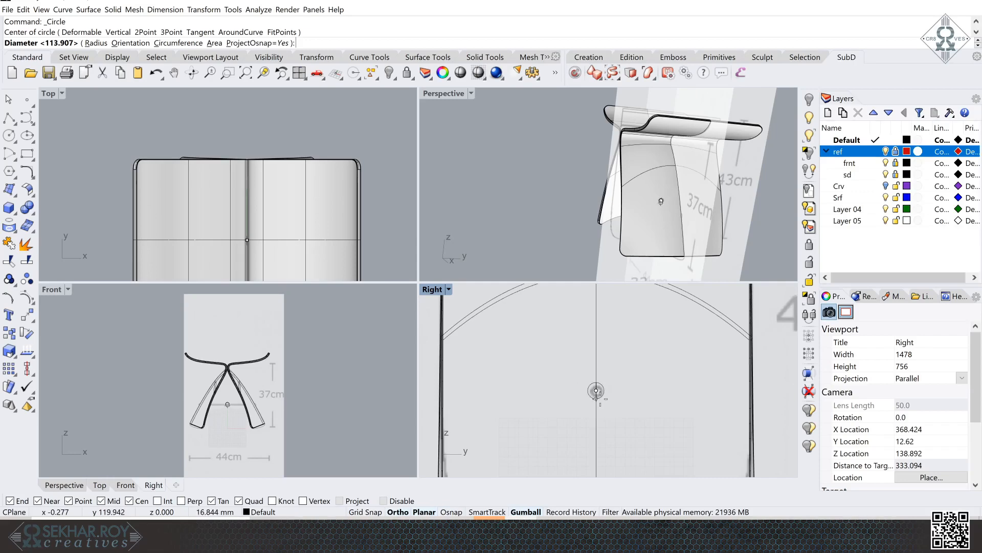
pyautogui.press('Escape')
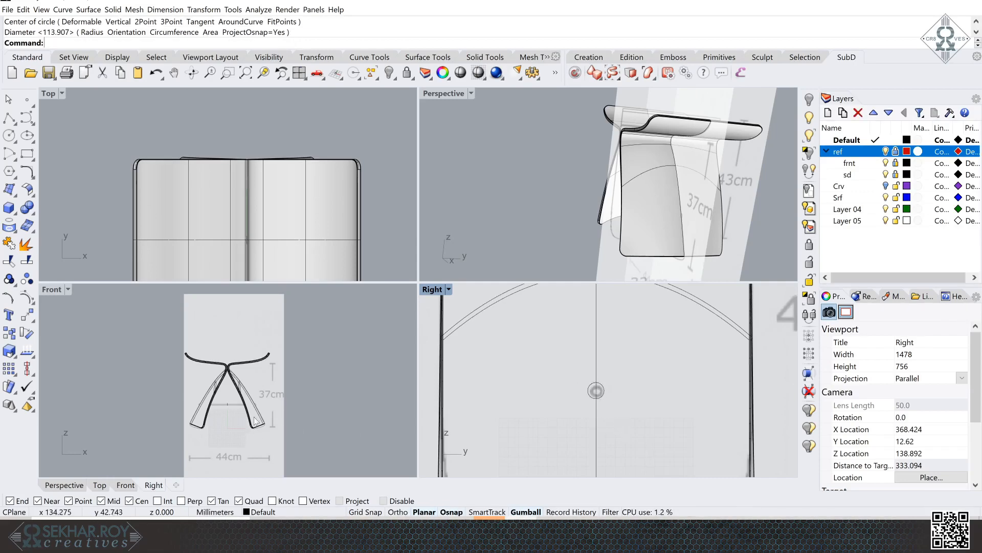
# Scale the circle down and position it around the crossbar outline, checking it against the Front and Right references.
pyautogui.scroll(10, 205, 415)
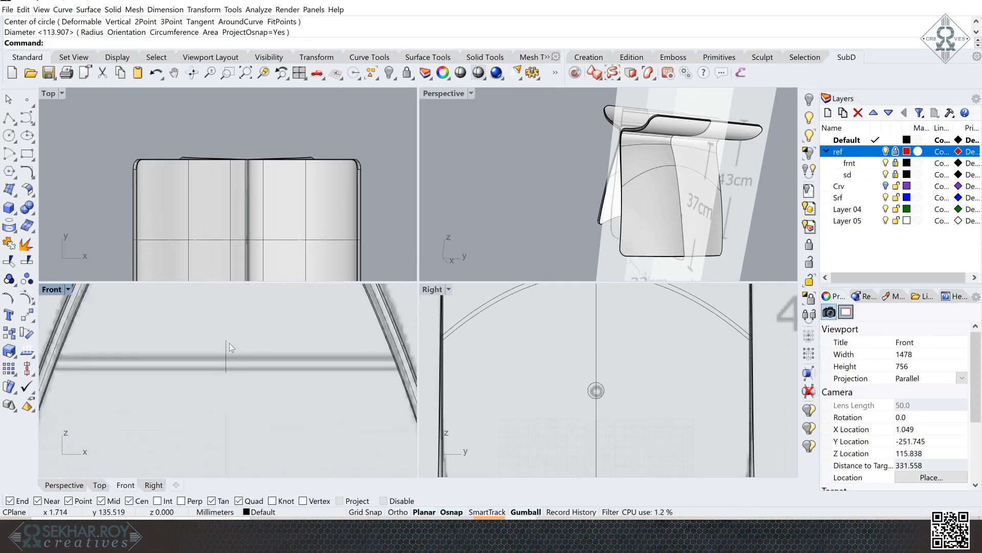
pyautogui.click(225, 346)
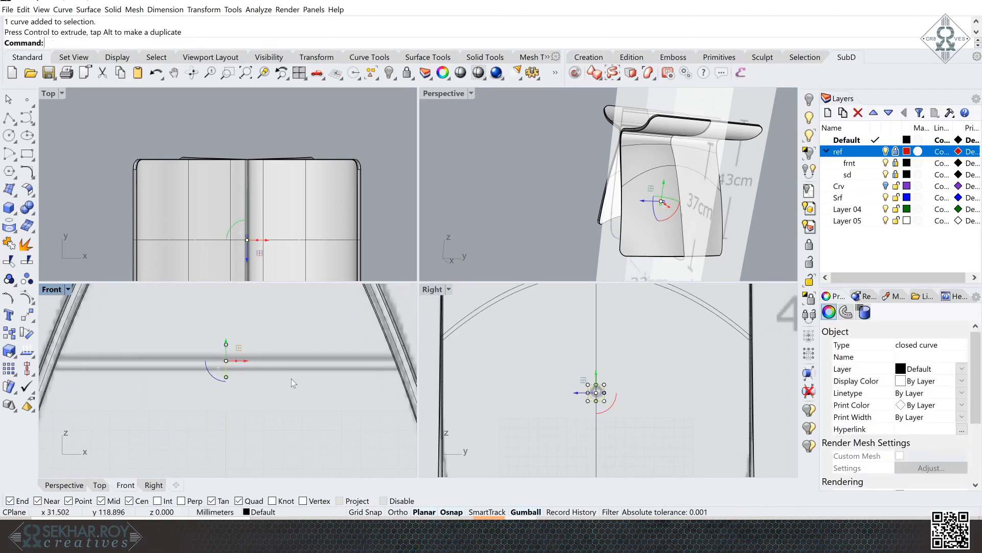
pyautogui.scroll(8, 604, 404)
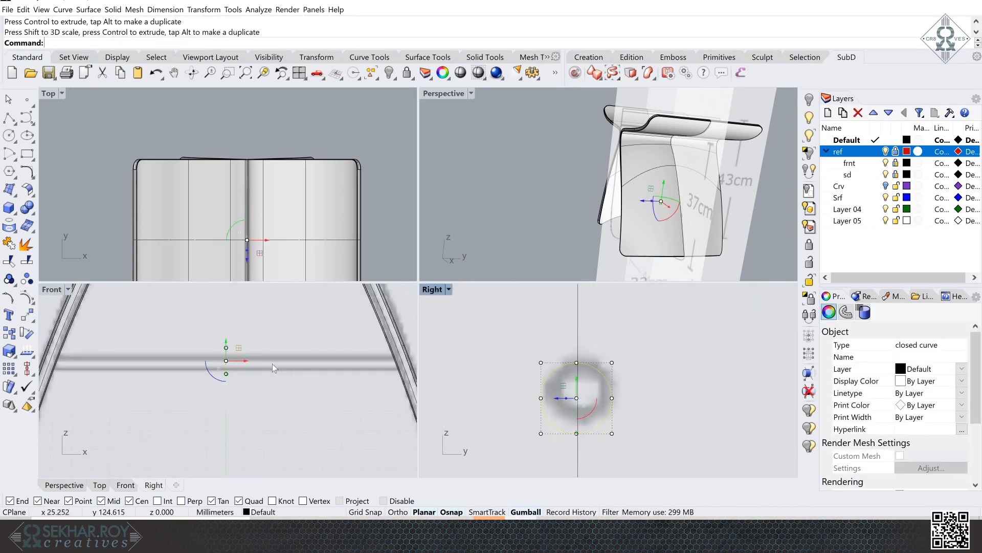
pyautogui.click(253, 387)
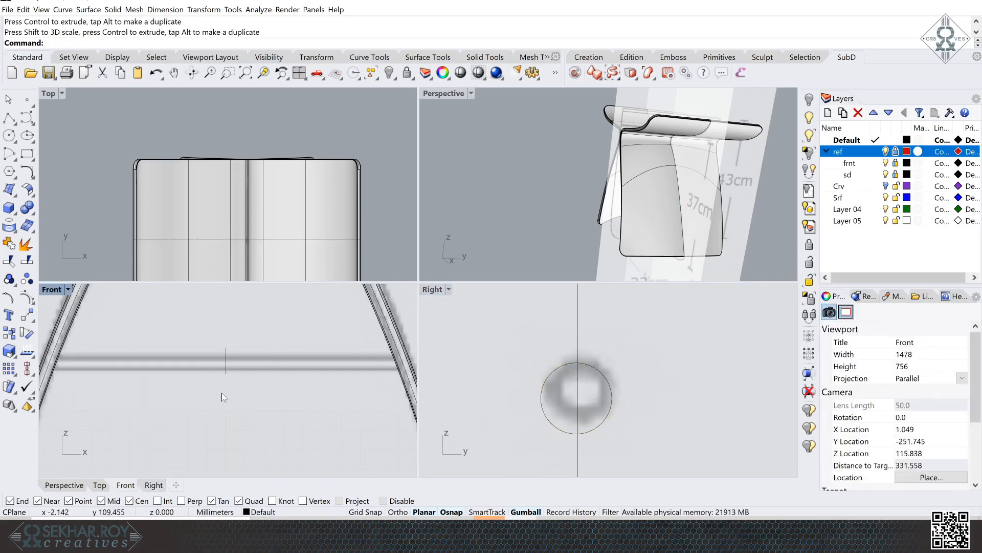
# Extrude the circle straight along X with BothSides=Yes and Solid=No, so the bar reaches past the inner faces of both legs.
pyautogui.click(548, 375)
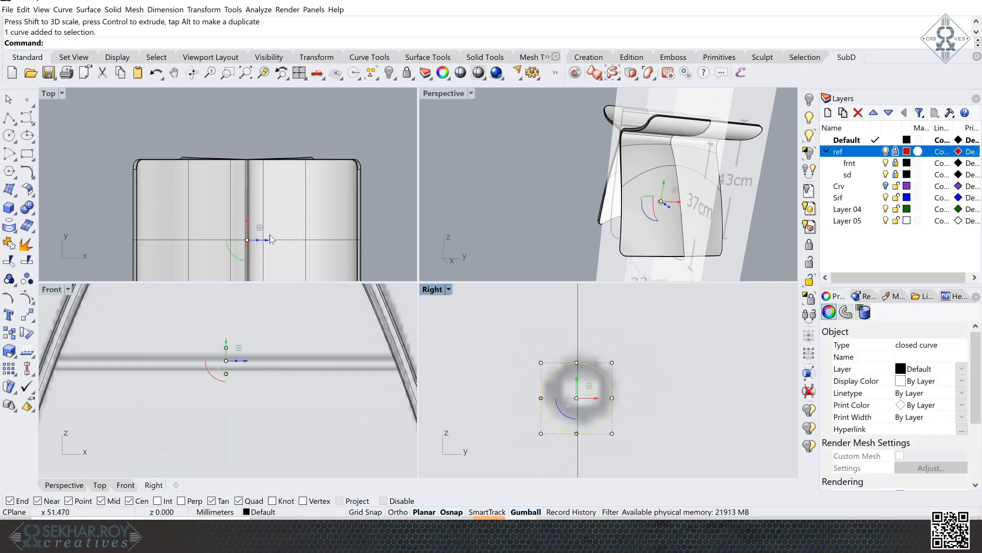
pyautogui.scroll(6, 640, 197)
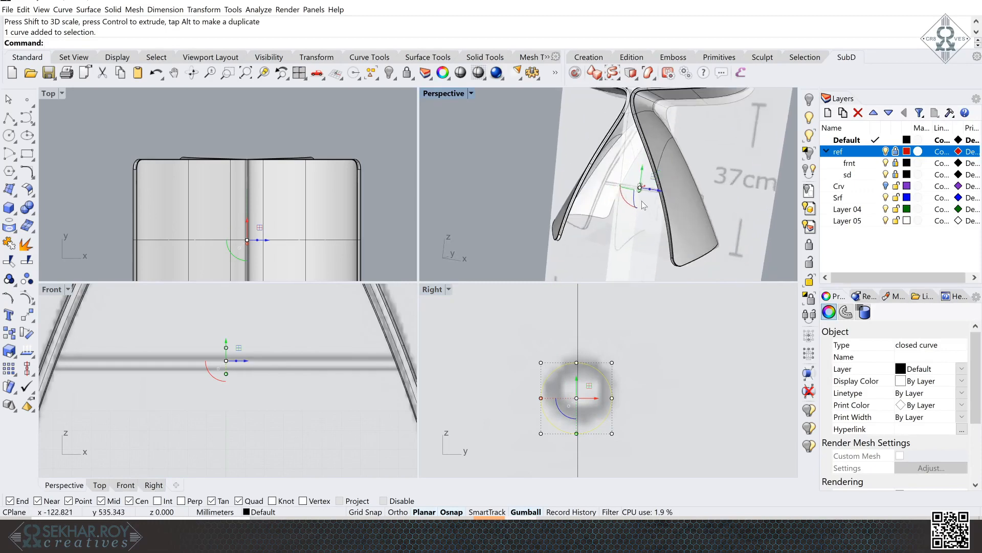
pyautogui.scroll(2, 640, 197)
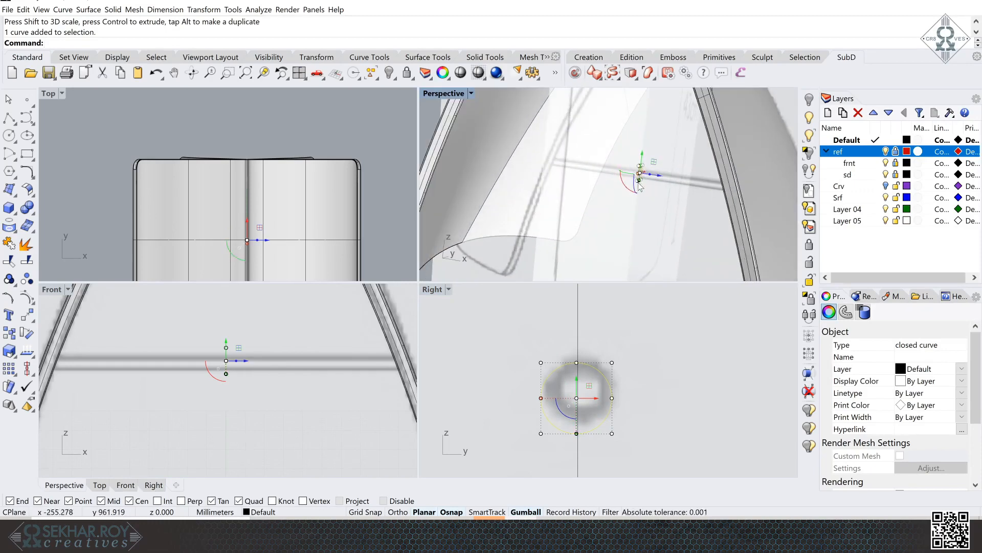
pyautogui.click(87, 10)
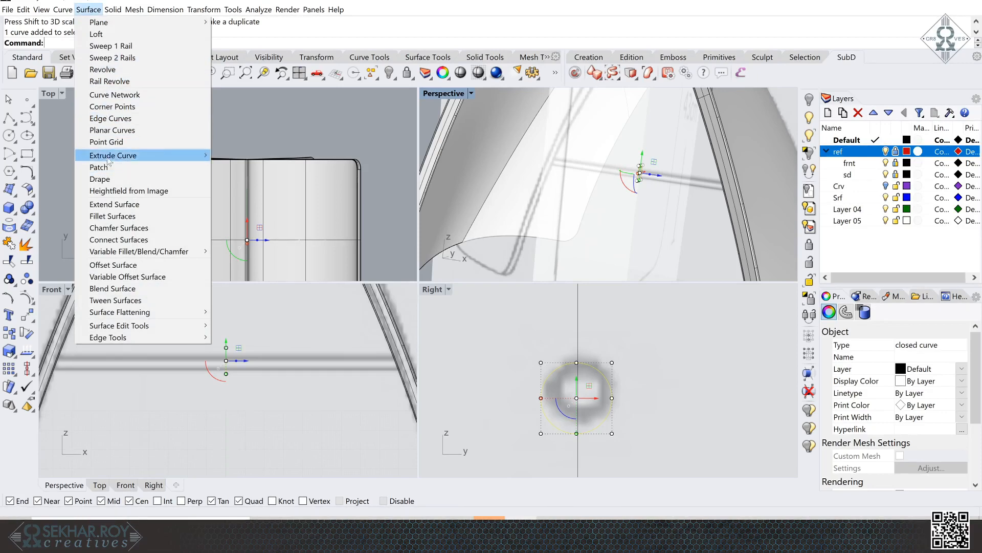
pyautogui.moveTo(117, 155)
pyautogui.click(233, 155)
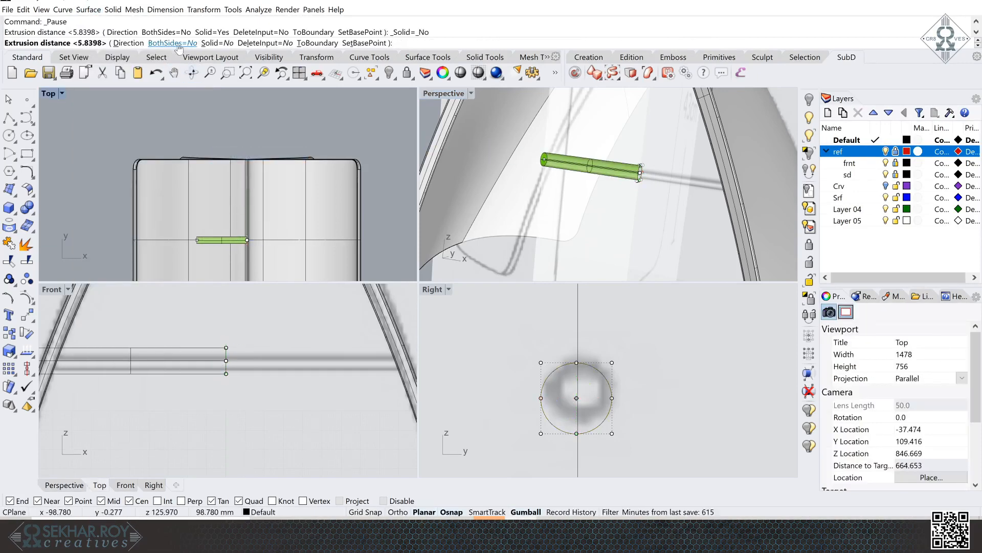
pyautogui.click(163, 43)
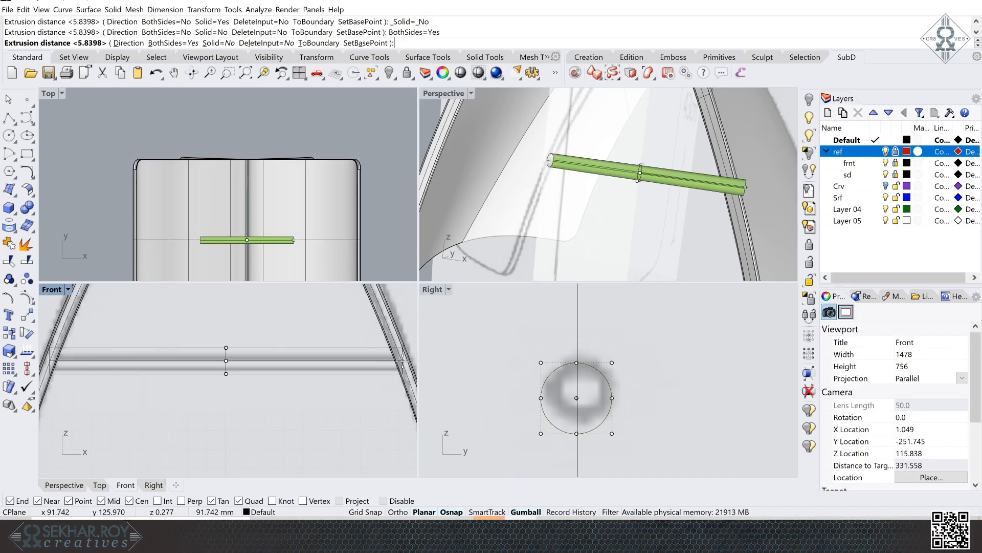
pyautogui.moveTo(791, 138); pyautogui.dragTo(457, 119, button='right')
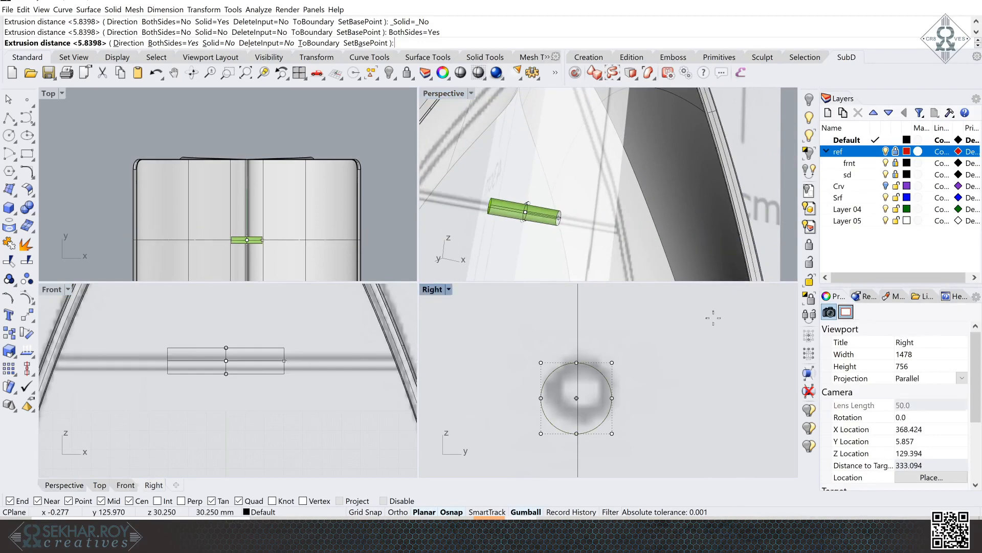
pyautogui.scroll(-4, 379, 364)
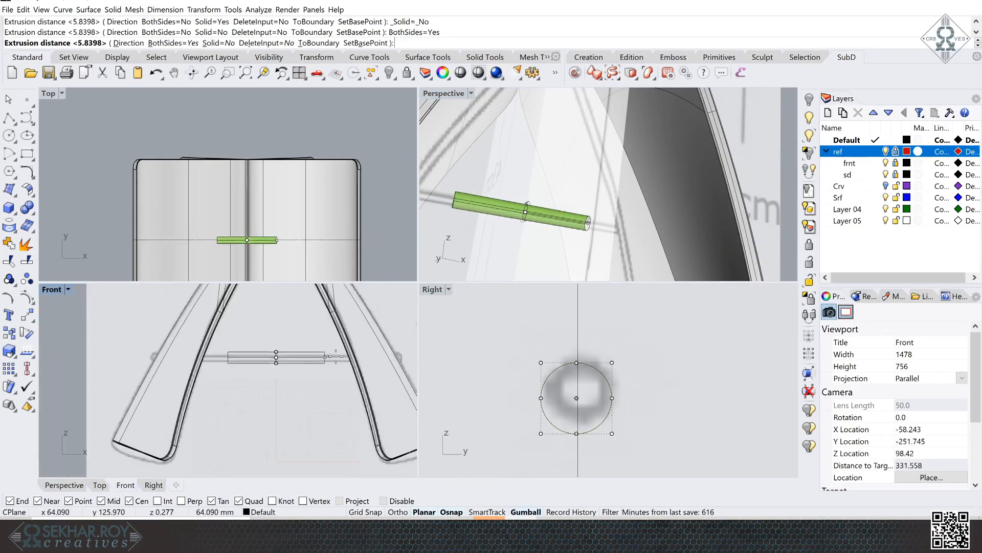
pyautogui.click(389, 355)
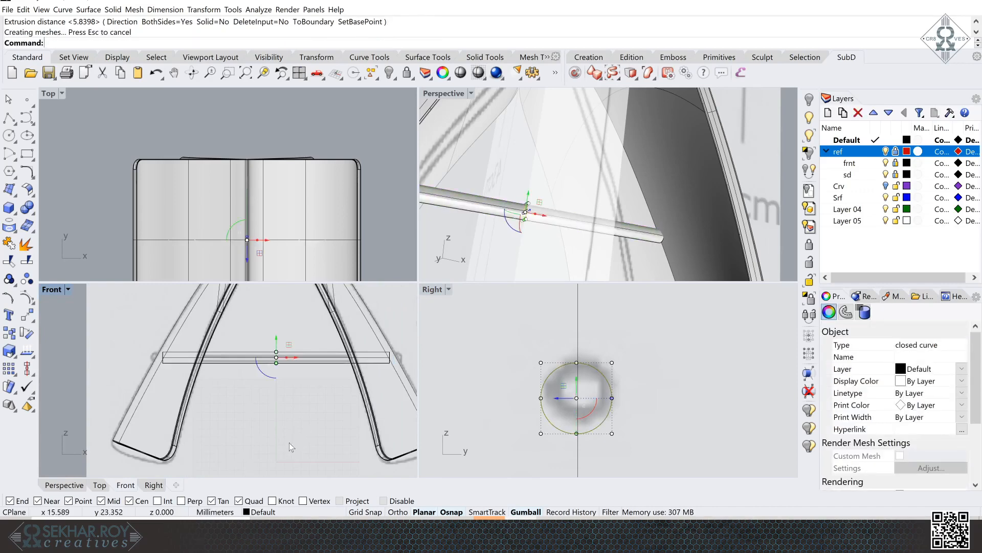
# Scale the crossbar uniformly to a thinner rod, stretch it back past both legs and raise it above the circle.
pyautogui.click(481, 207)
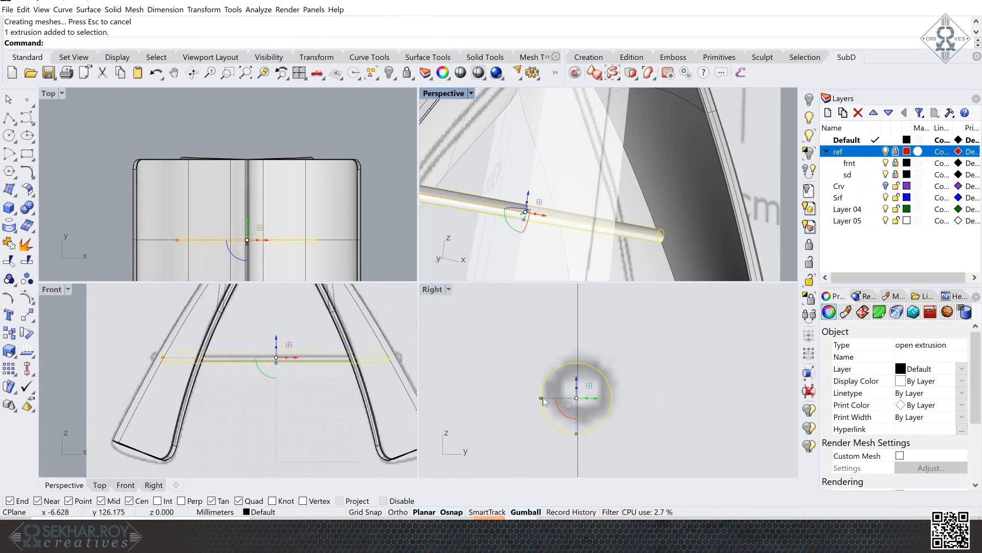
pyautogui.keyDown('shift'); pyautogui.moveTo(542, 398); pyautogui.dragTo(554, 400); pyautogui.keyUp('shift')
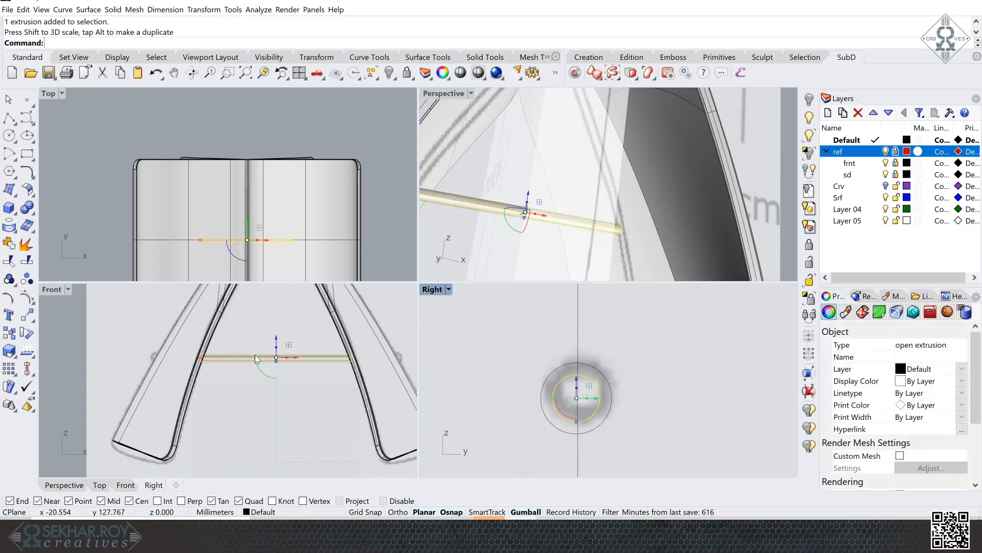
pyautogui.moveTo(200, 361); pyautogui.dragTo(165, 364)
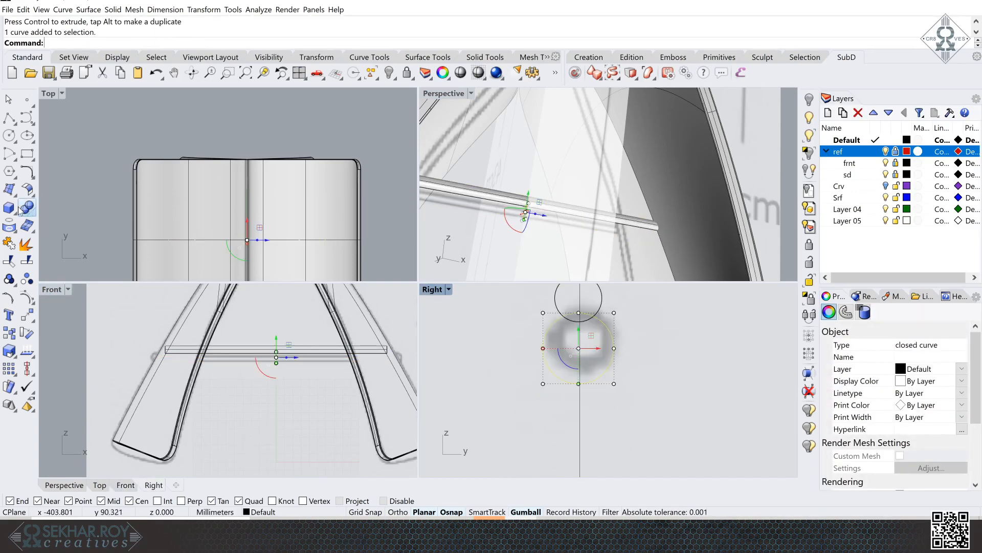
# Create a sphere of about 8.7 mm radius centred on the circle in the Right view.
pyautogui.click(15, 218)
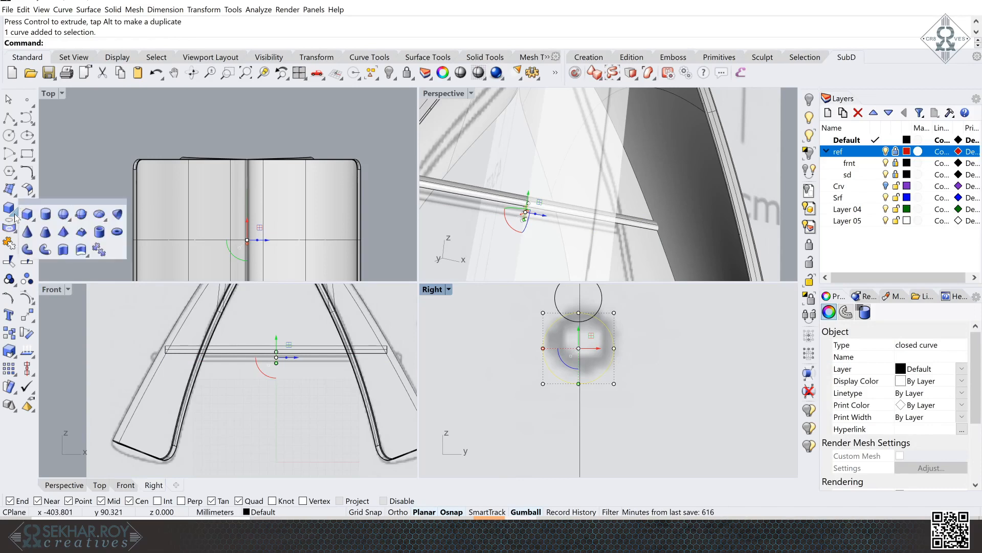
pyautogui.click(47, 214)
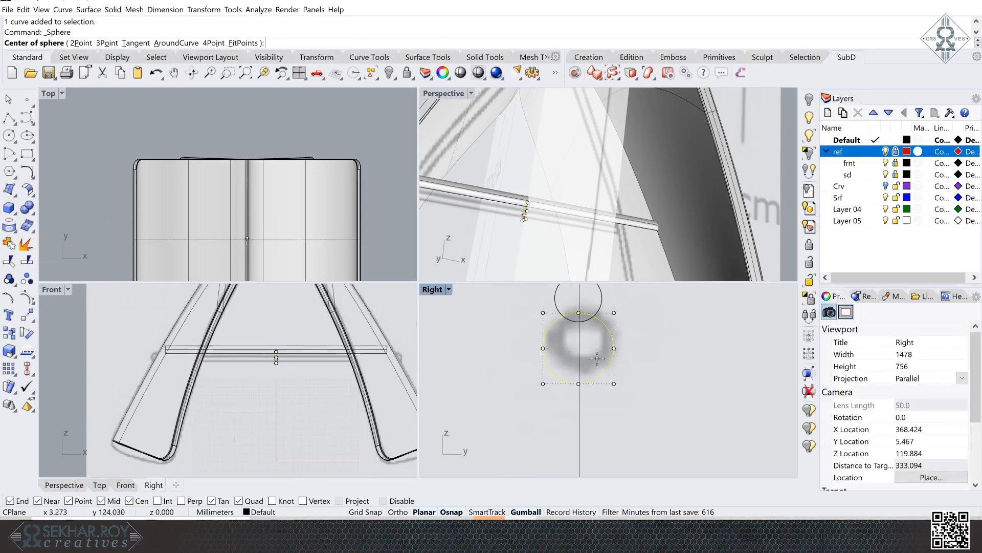
pyautogui.press('alt')
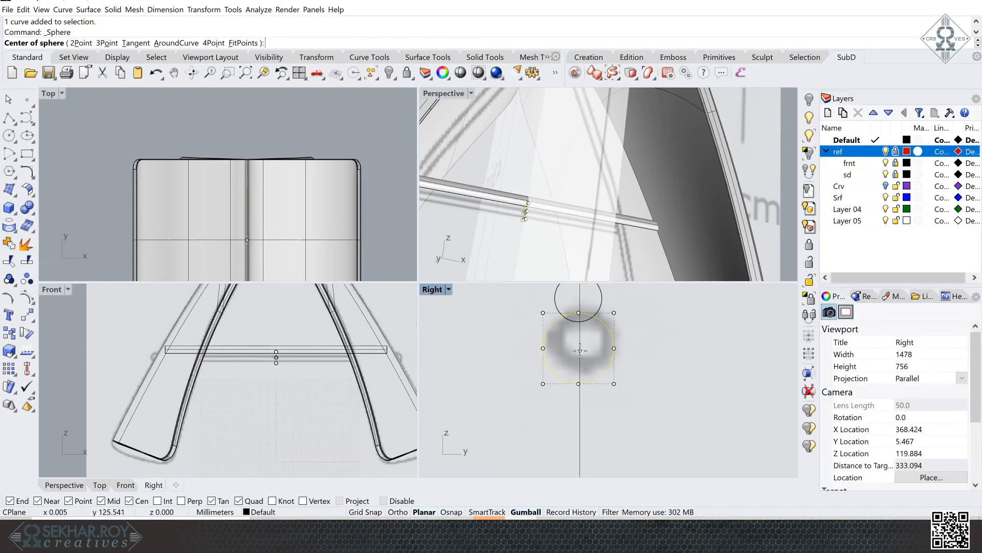
pyautogui.click(580, 350)
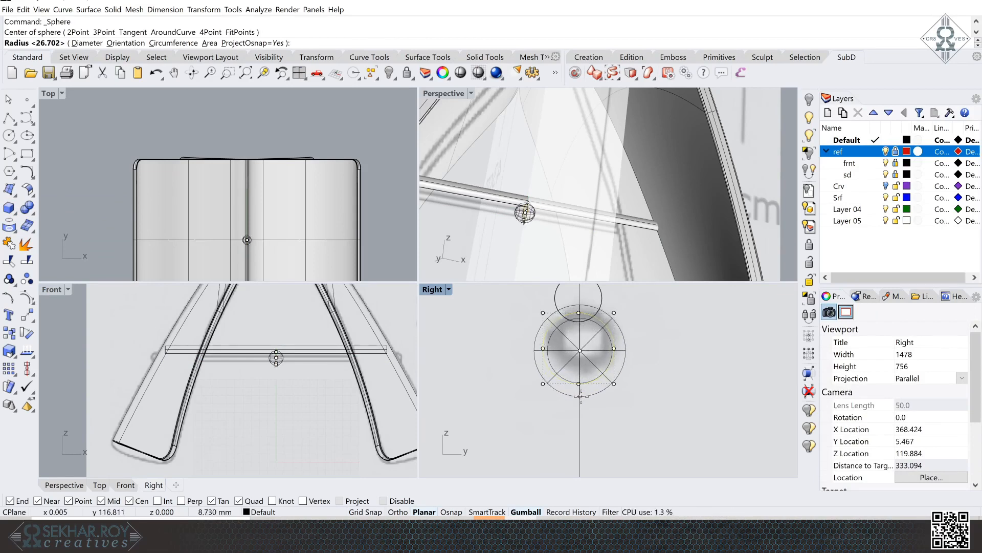
pyautogui.click(580, 395)
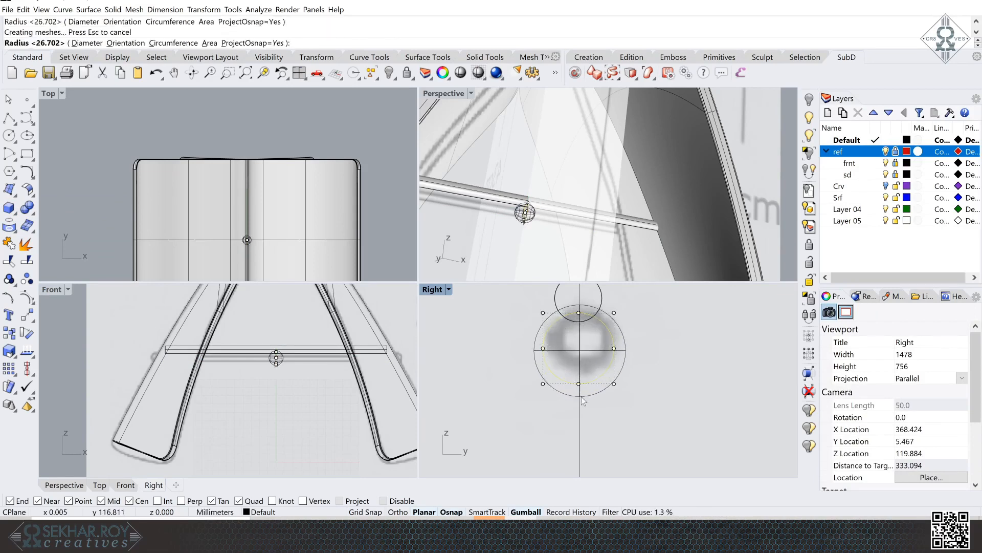
# Move the sphere along X from the stool's centre to the crossbar's end at the leg on the positive X side.
pyautogui.moveTo(539, 216); pyautogui.dragTo(600, 230)
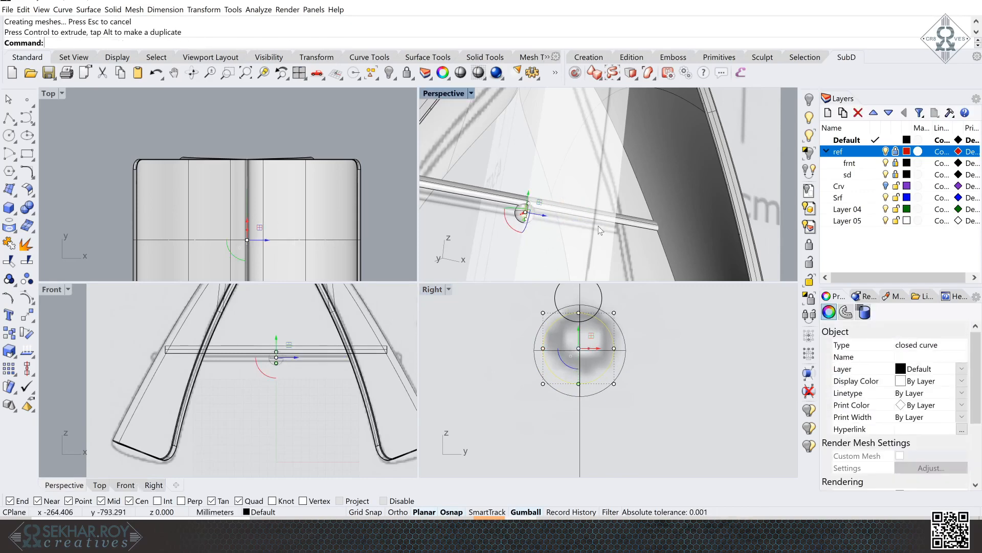
pyautogui.click(507, 244)
pyautogui.click(531, 210)
pyautogui.moveTo(541, 216); pyautogui.dragTo(669, 241)
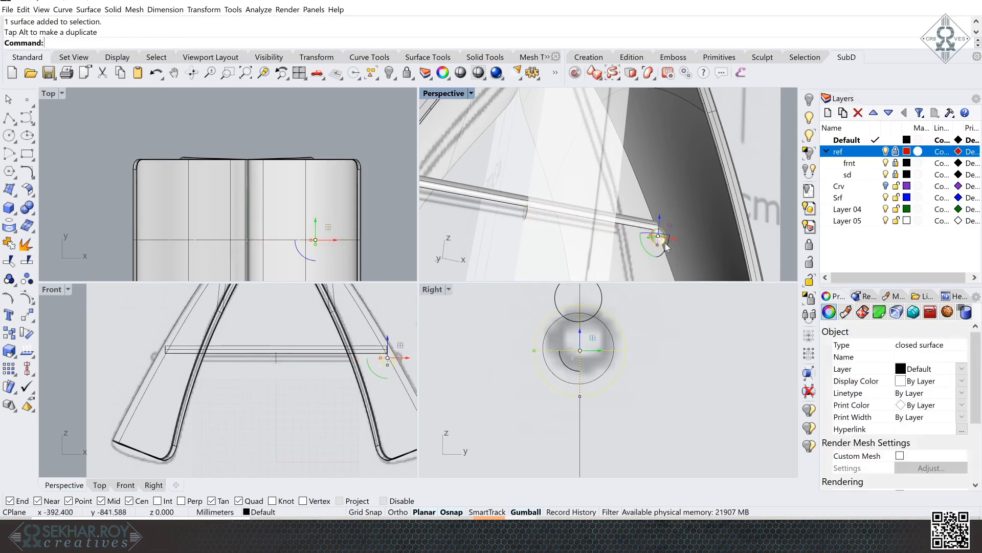
# Hide the ref layer and get a close Perspective view of the sphere where it meets the leg.
pyautogui.moveTo(657, 249); pyautogui.dragTo(647, 276, button='right')
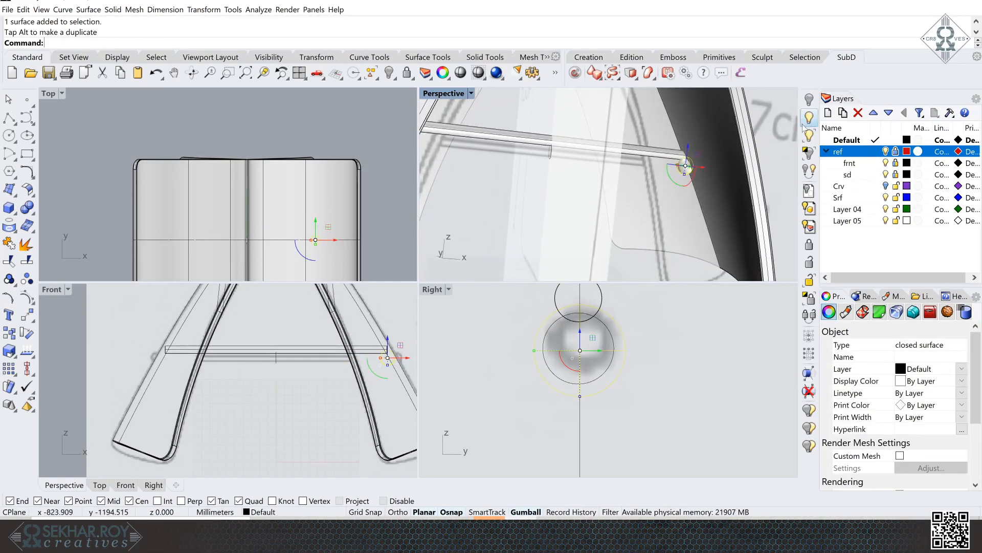
pyautogui.click(886, 152)
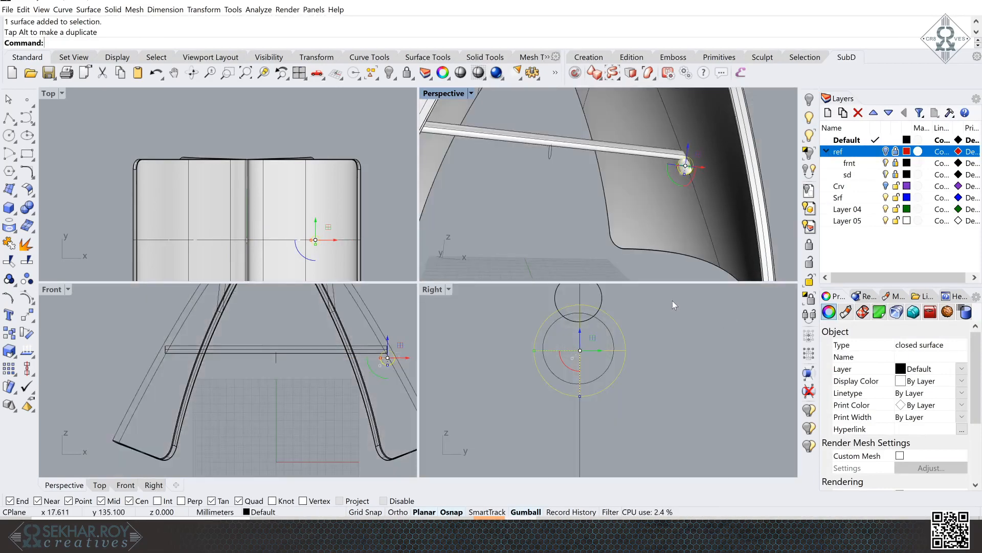
pyautogui.hotkey('ctrl', 'shift', 'e')
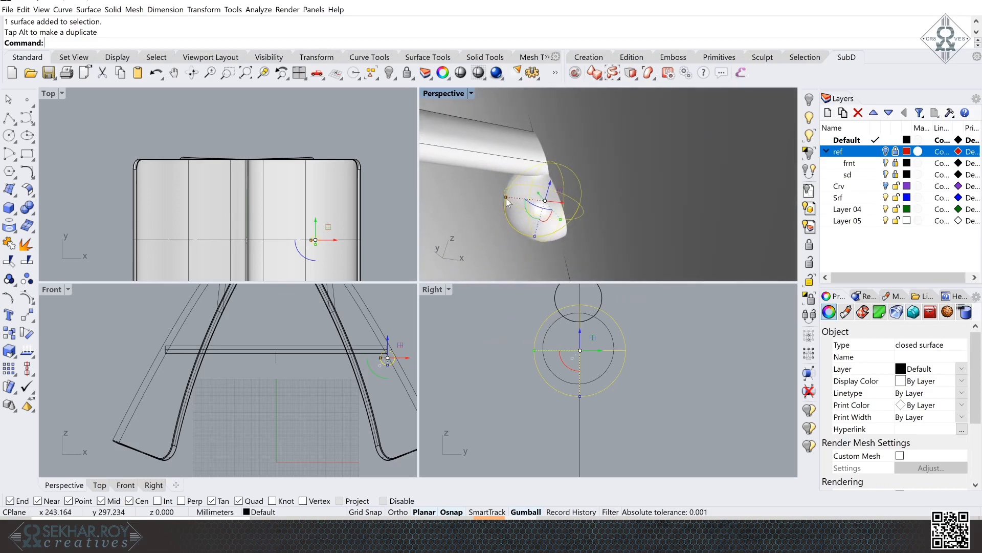
# Squash the sphere along X into a thin disc-like ellipsoid, tilt it to follow the leg's slope and shift it slightly downward along the leg.
pyautogui.moveTo(505, 197); pyautogui.dragTo(536, 202)
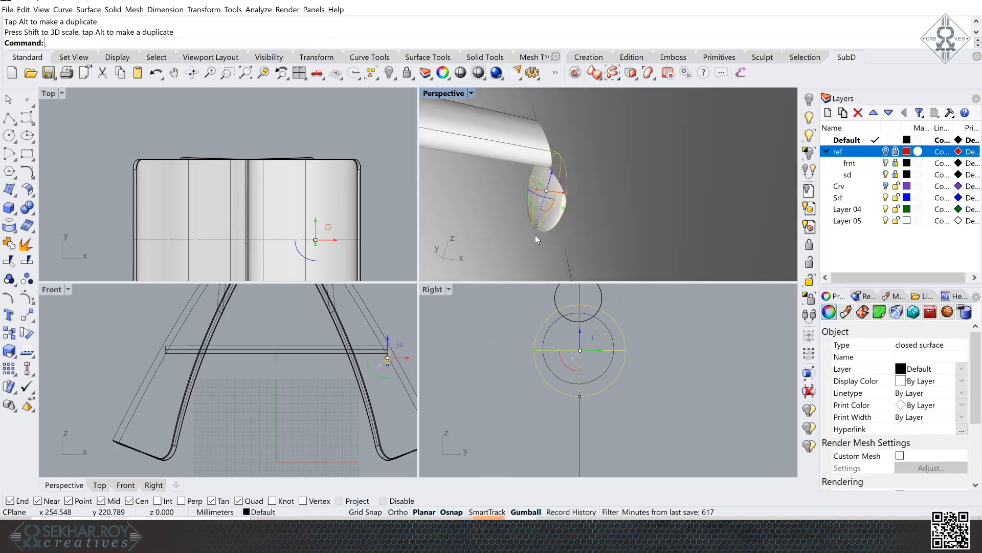
pyautogui.moveTo(511, 136); pyautogui.dragTo(519, 146)
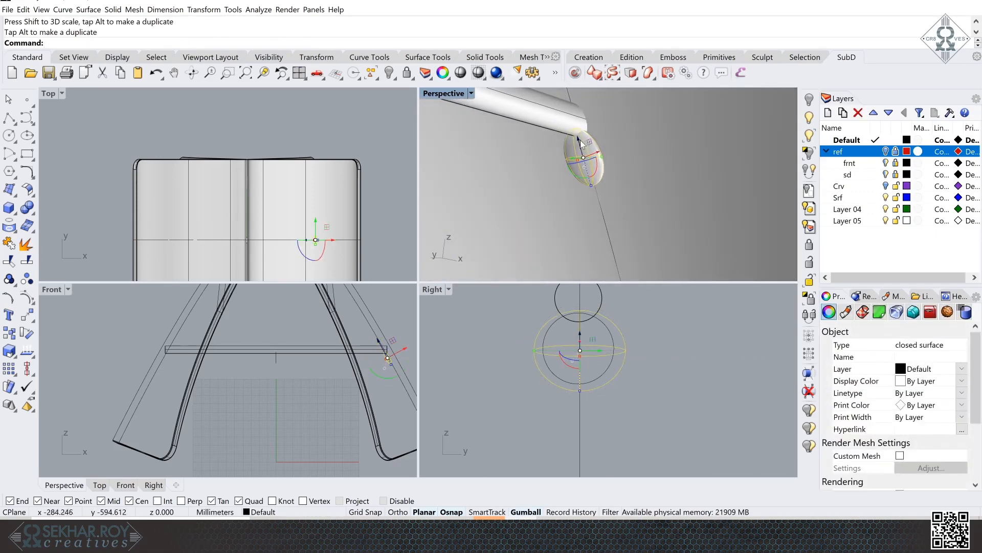
pyautogui.moveTo(579, 138); pyautogui.dragTo(579, 143)
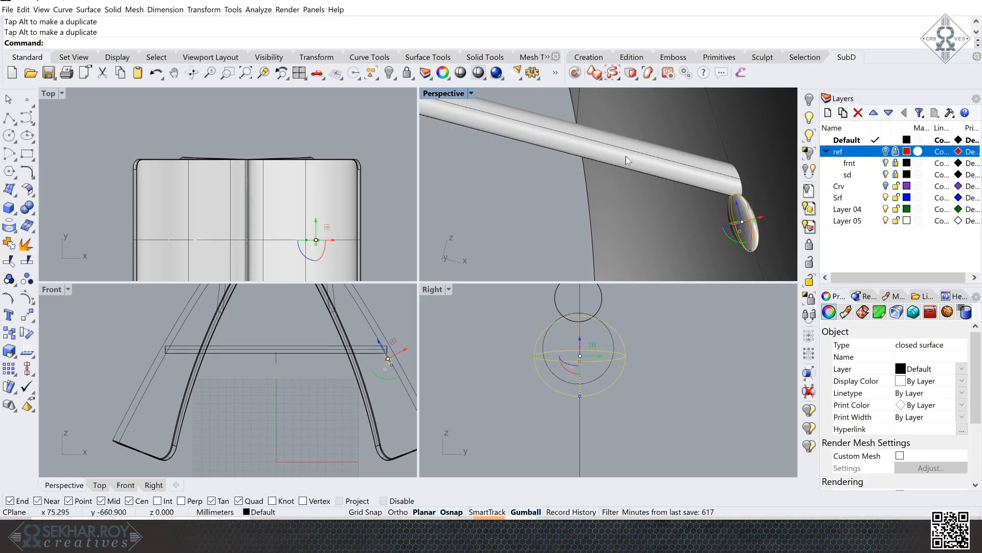
# Isolate the crossbar and the flattened ellipsoid from the rest of the stool and get a side-on Perspective view of them.
pyautogui.keyDown('shift'); pyautogui.click(625, 156); pyautogui.keyUp('shift')
pyautogui.click(809, 153)
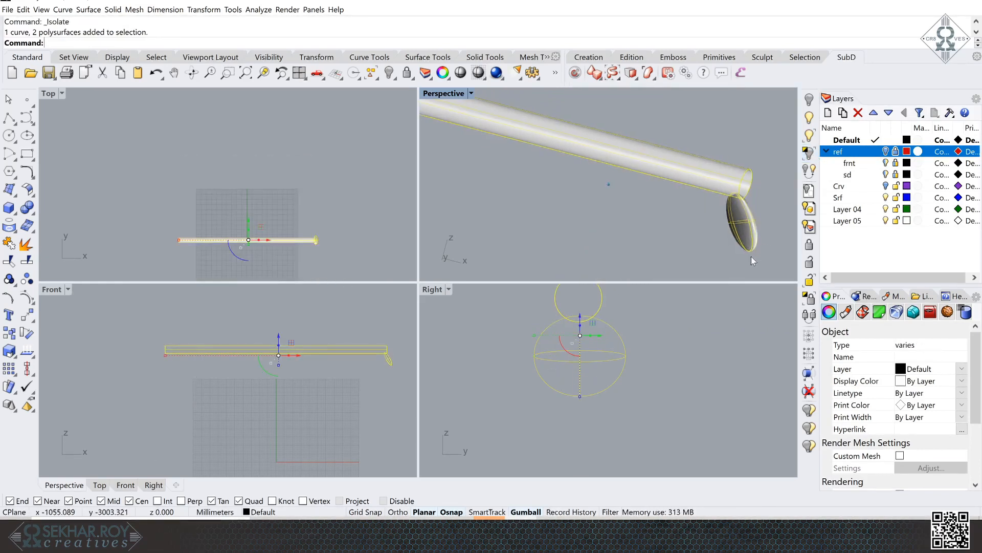
pyautogui.scroll(-5, 751, 256)
pyautogui.click(718, 222)
pyautogui.scroll(6, 719, 222)
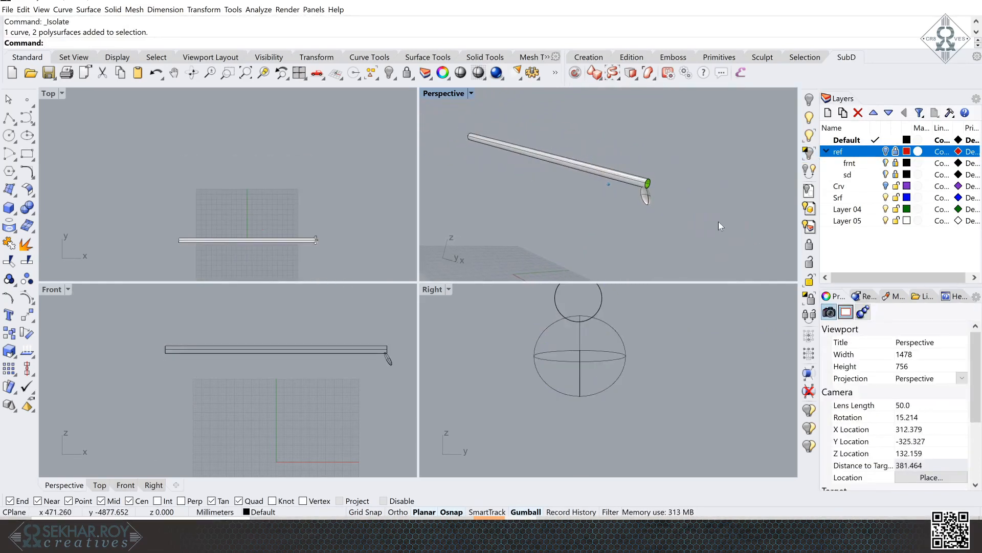
pyautogui.scroll(5, 718, 222)
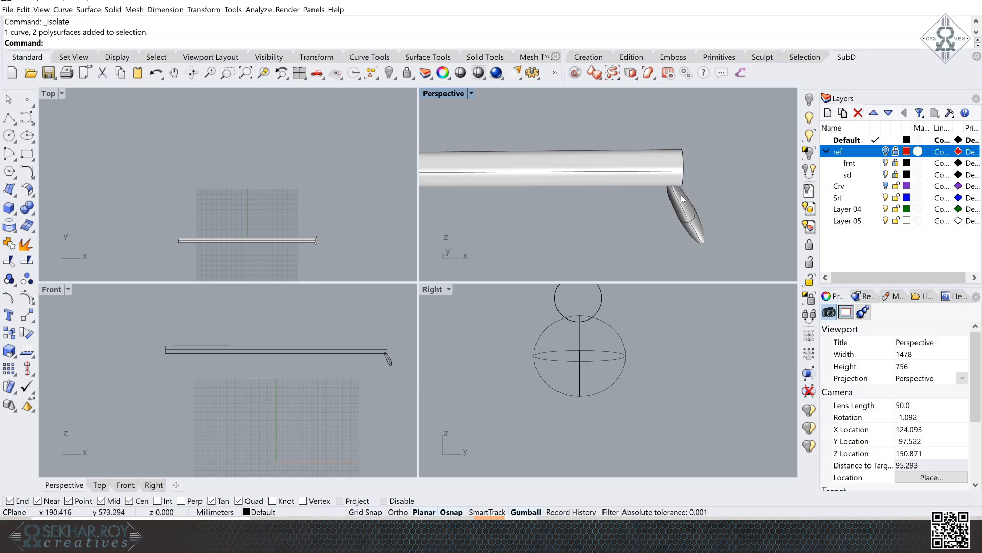
pyautogui.scroll(-6, 680, 200)
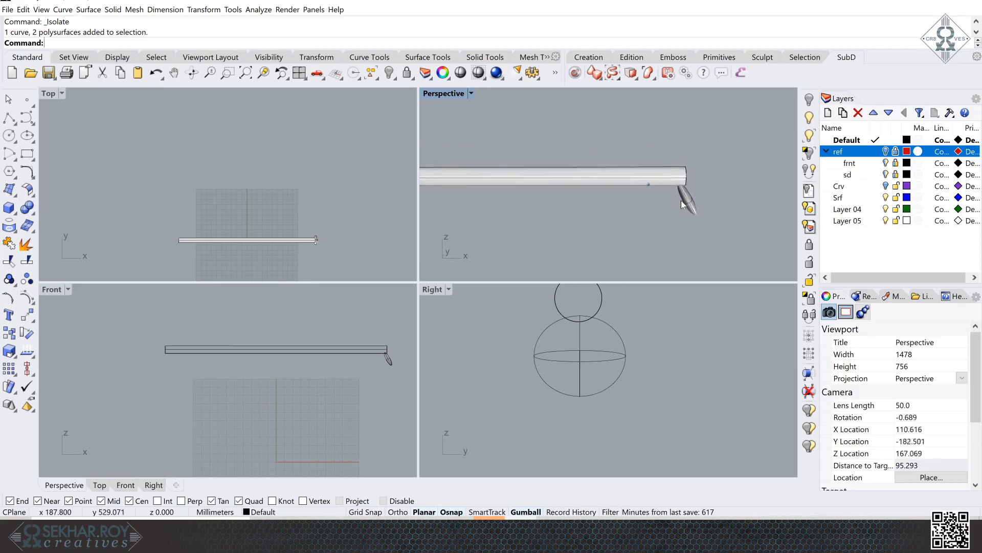
pyautogui.scroll(1, 678, 201)
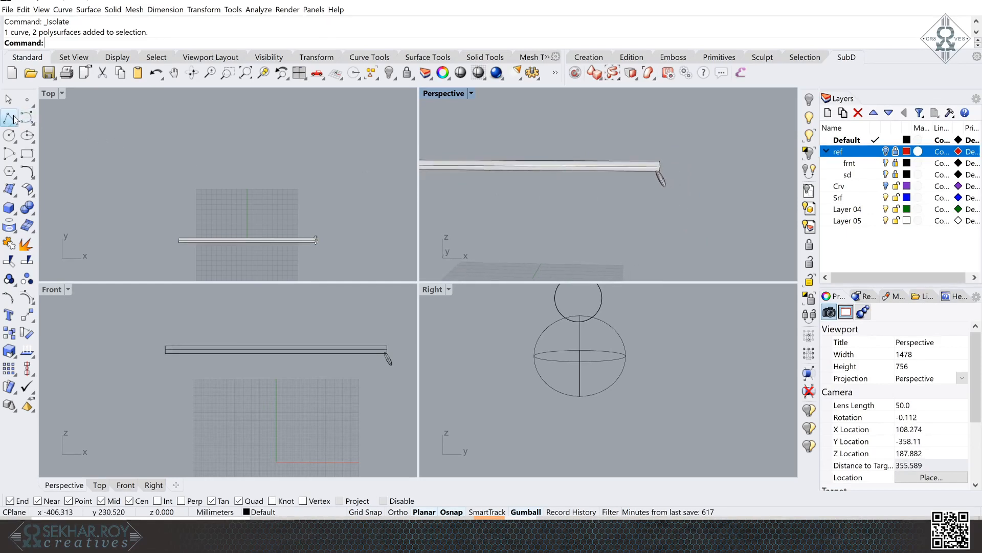
# Draw a straight slanted cutting line across the crossbar near its ellipsoid end in the Front view.
pyautogui.click(9, 119)
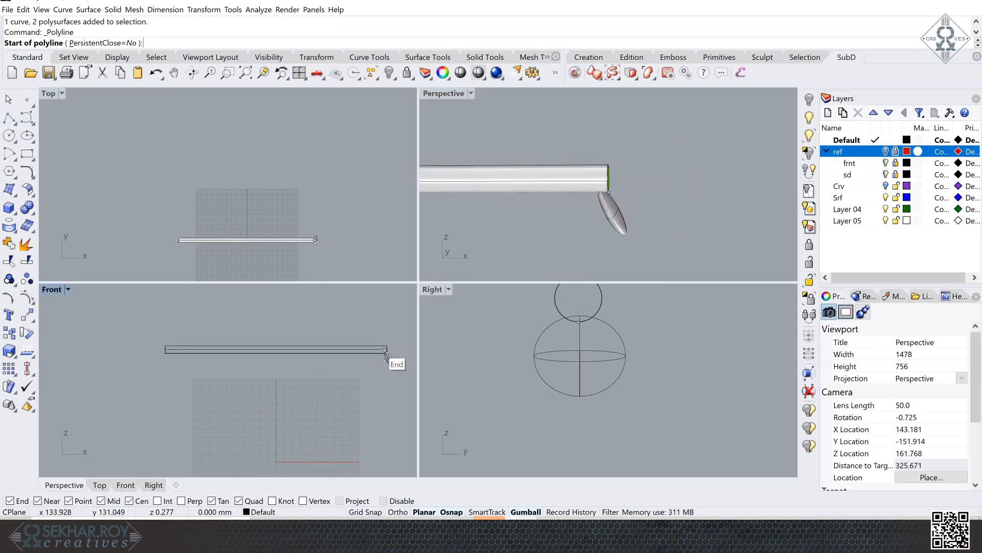
pyautogui.scroll(7, 386, 353)
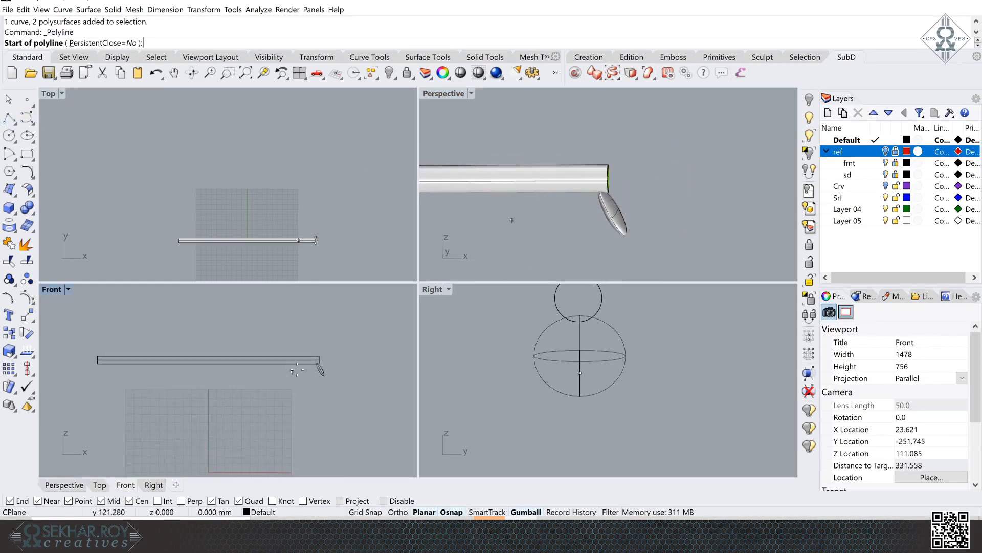
pyautogui.click(288, 333)
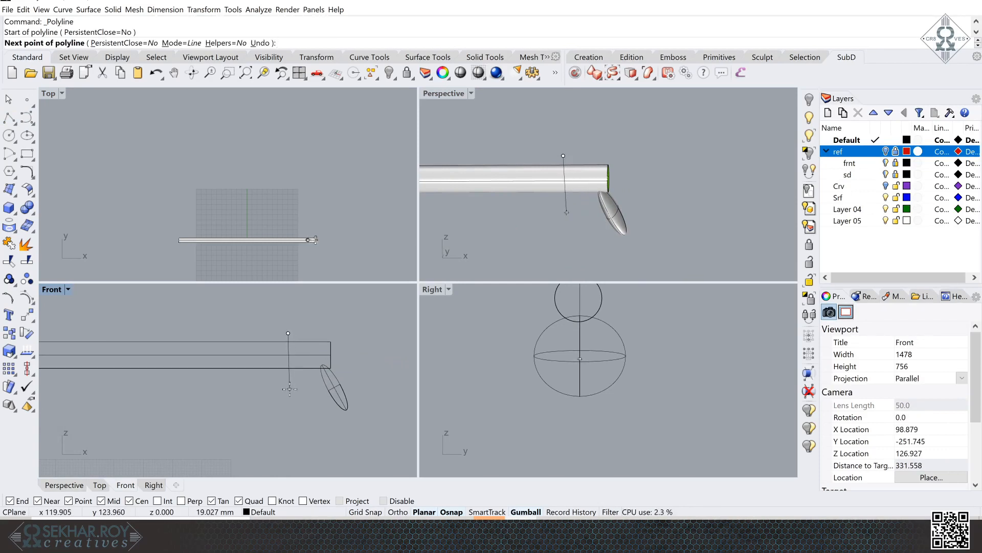
pyautogui.click(307, 386)
pyautogui.press('Return')
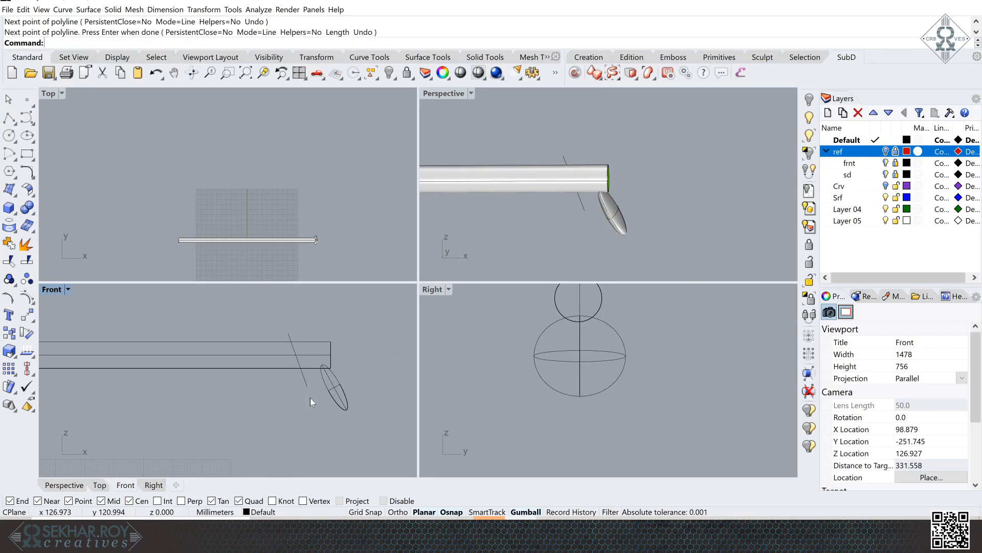
# Trim off the crossbar's end beyond the slanted line, on the side facing the ellipsoid.
pyautogui.click(10, 261)
pyautogui.click(328, 345)
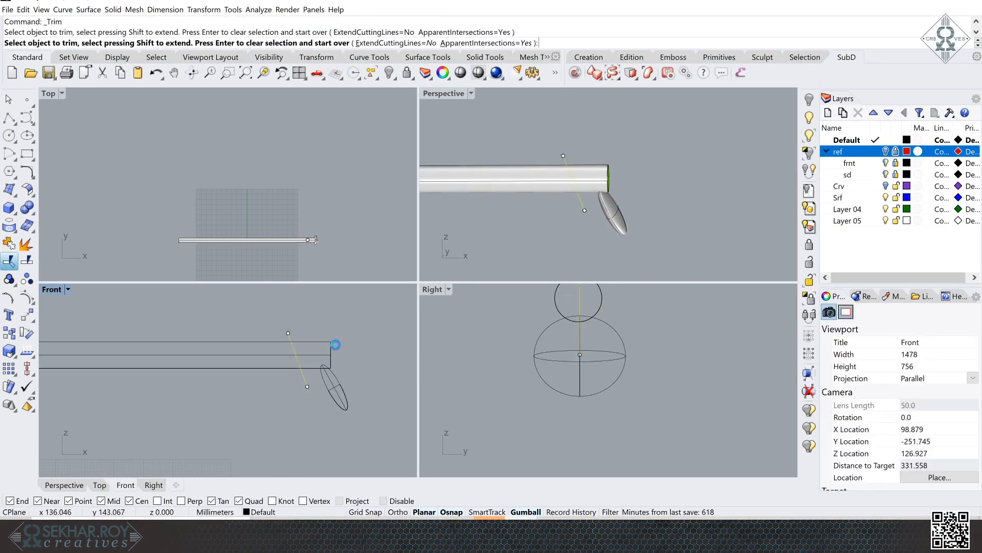
pyautogui.press('Return')
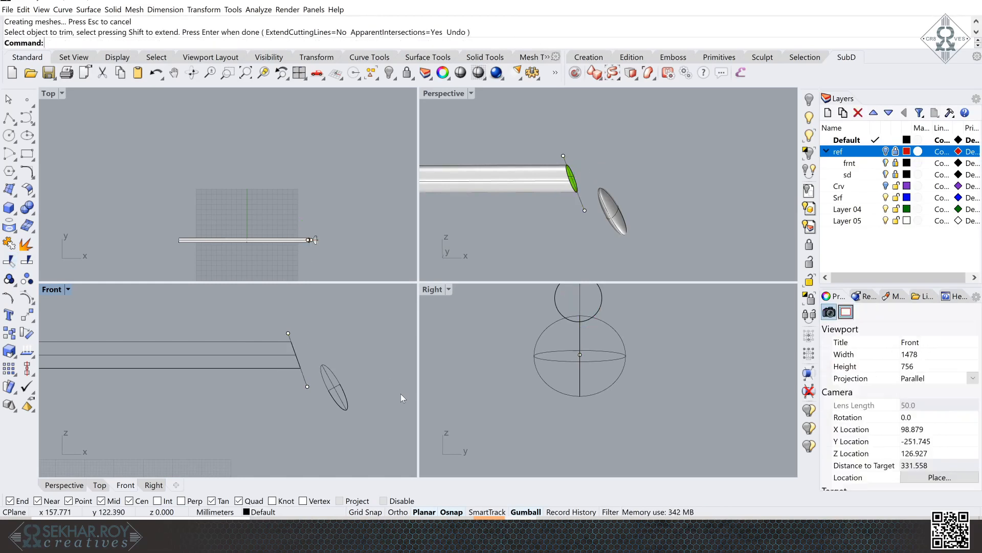
# Draw a diagonal cutting line through the upper part of the ellipsoid in the Front view.
pyautogui.click(10, 118)
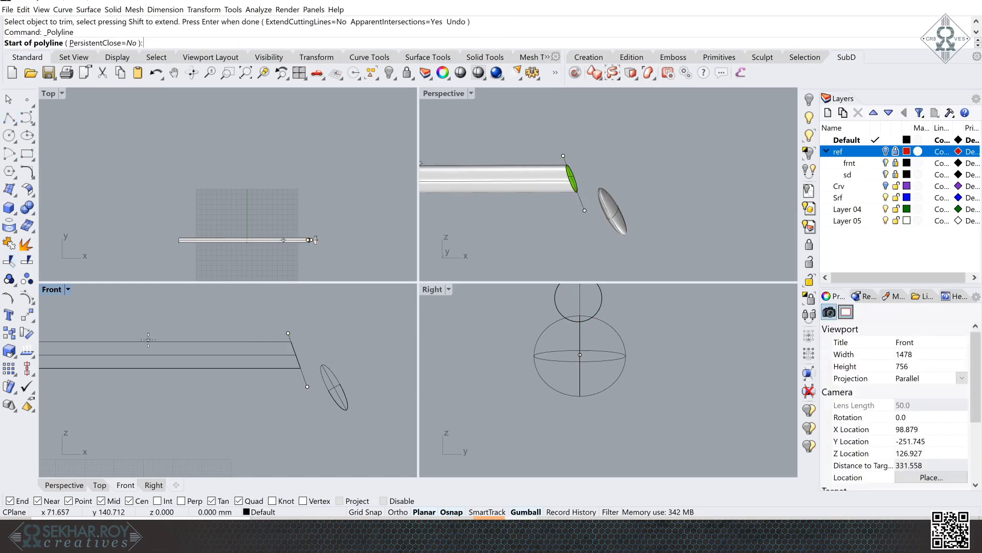
pyautogui.click(351, 362)
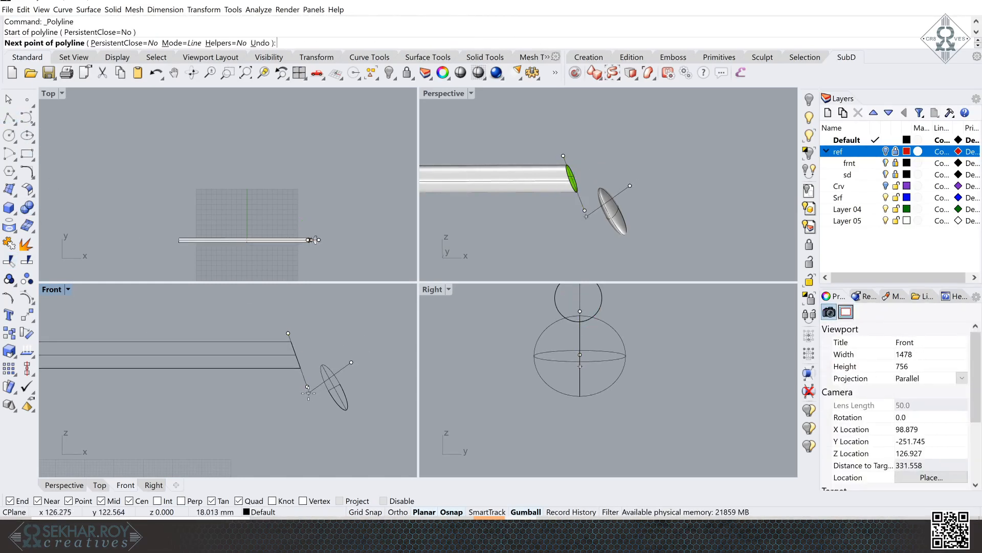
pyautogui.click(308, 393)
pyautogui.rightClick(308, 392)
# Adjust the diagonal line's upper endpoint slightly and shift the whole line up a little across the ellipsoid.
pyautogui.click(353, 362)
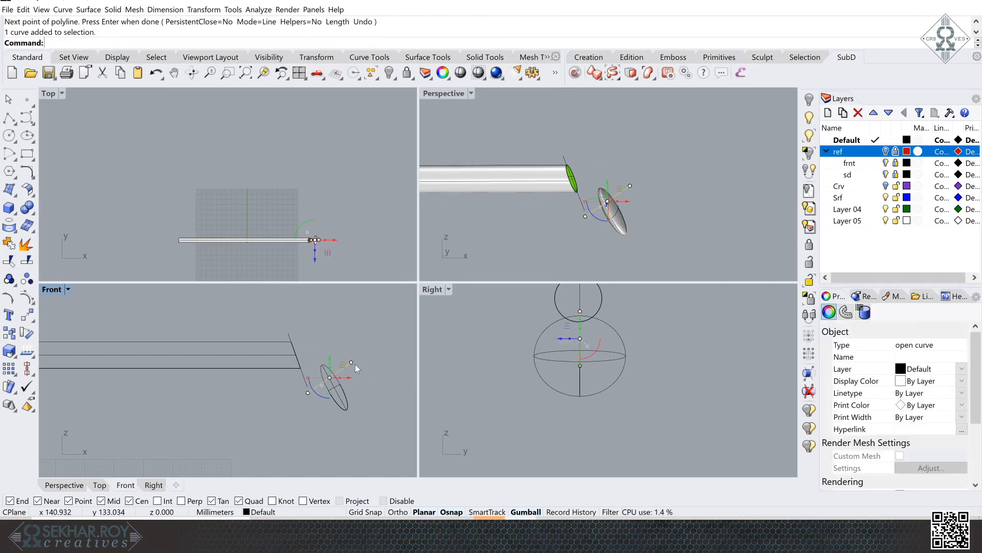
pyautogui.click(352, 361)
pyautogui.moveTo(365, 350); pyautogui.dragTo(367, 351)
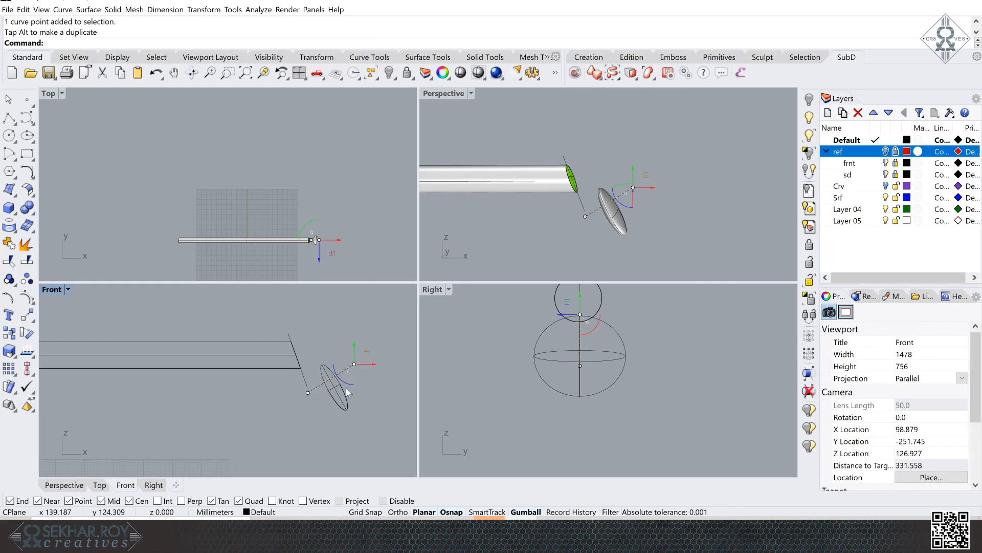
pyautogui.click(326, 381)
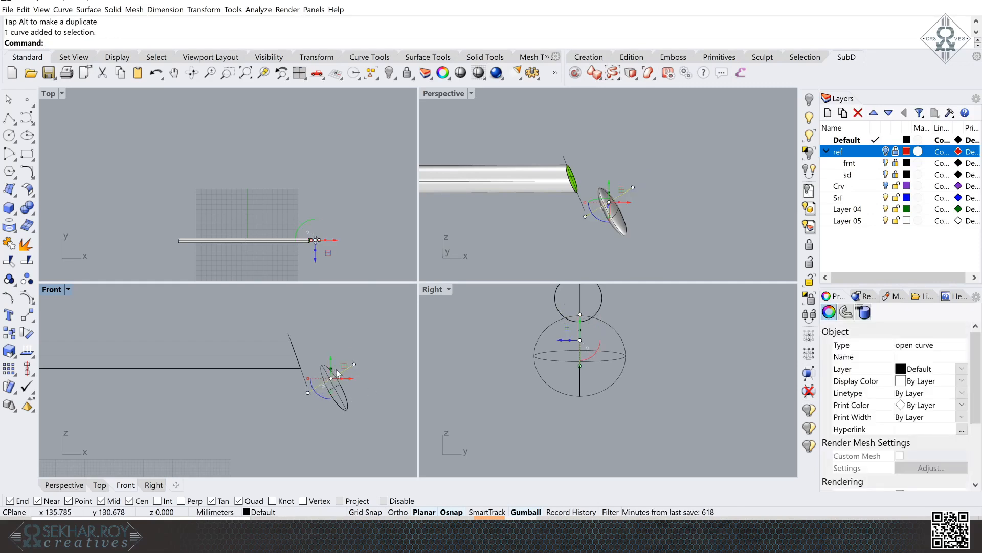
pyautogui.moveTo(340, 363); pyautogui.dragTo(340, 361)
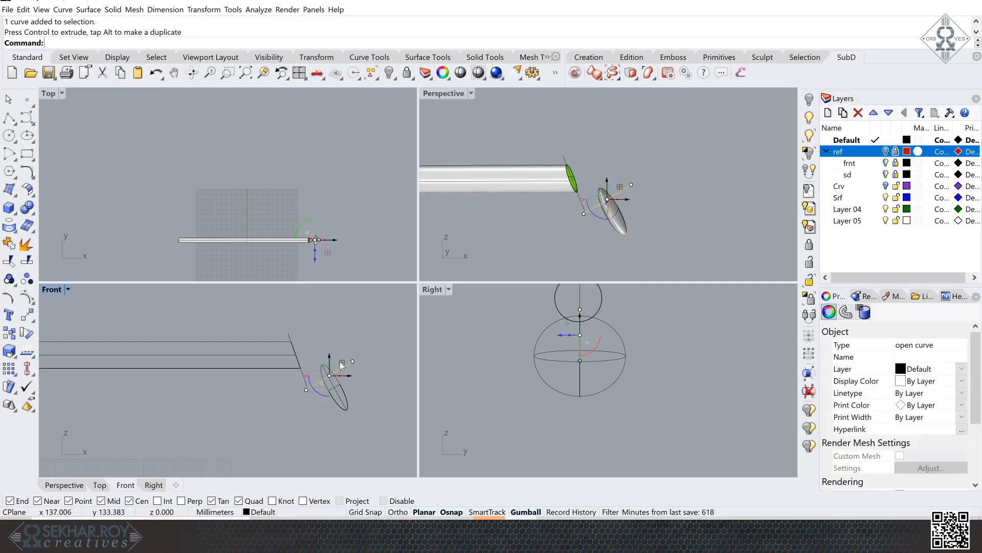
pyautogui.click(354, 375)
pyautogui.click(345, 367)
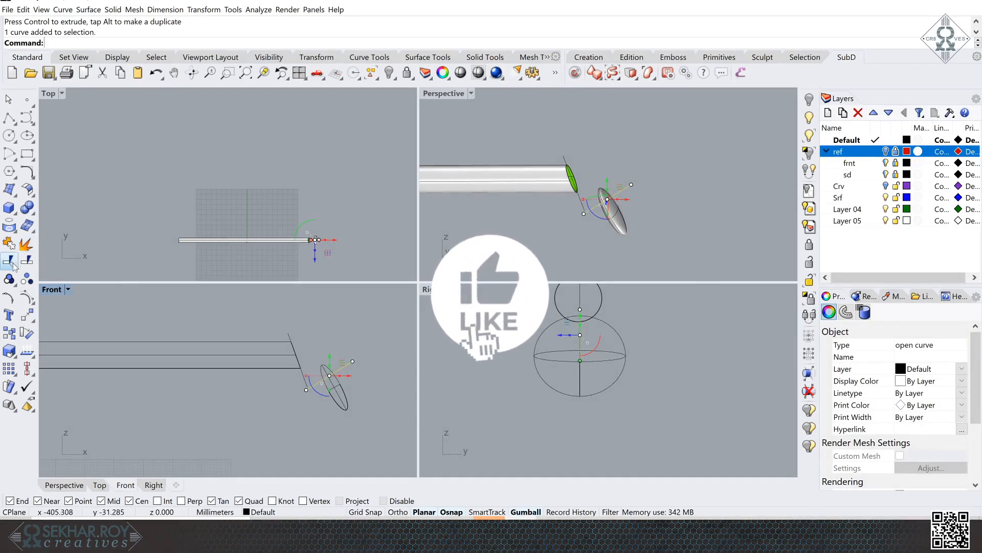
# Trim away the ellipsoid's top above the diagonal line, leaving an open edge facing the crossbar.
pyautogui.click(27, 258)
pyautogui.click(333, 387)
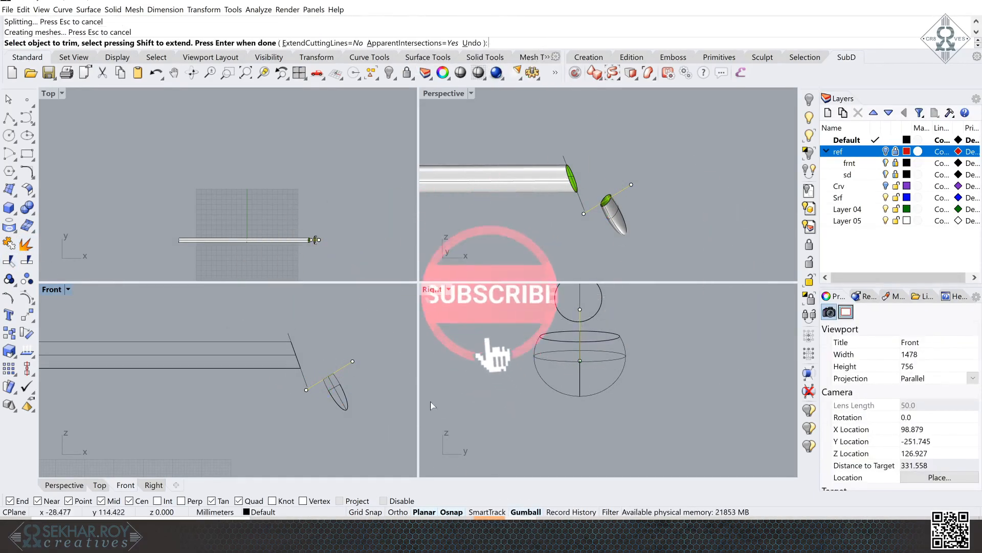
pyautogui.moveTo(684, 235); pyautogui.dragTo(684, 235, button='right')
pyautogui.moveTo(617, 228); pyautogui.dragTo(616, 228, button='right')
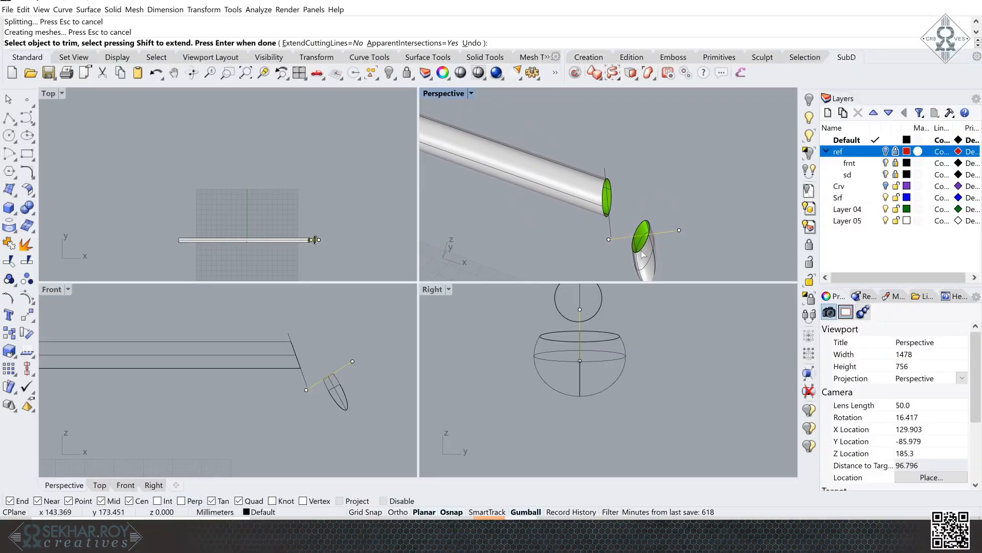
pyautogui.moveTo(611, 175); pyautogui.dragTo(591, 176, button='right')
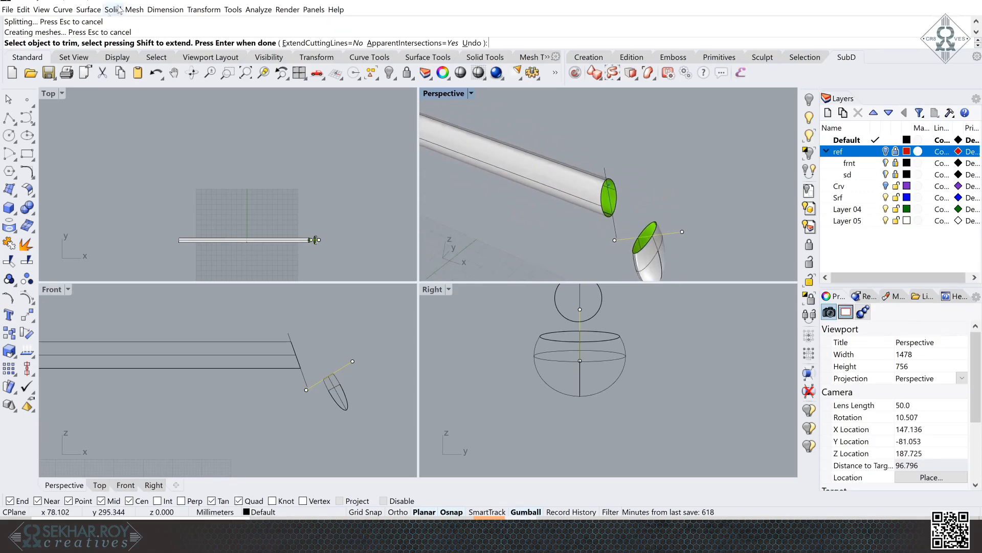
# Start a surface blend with chained edges between the crossbar's trimmed end and the ellipsoid's open edge, accepting the aligned seam points.
pyautogui.click(95, 10)
pyautogui.click(110, 288)
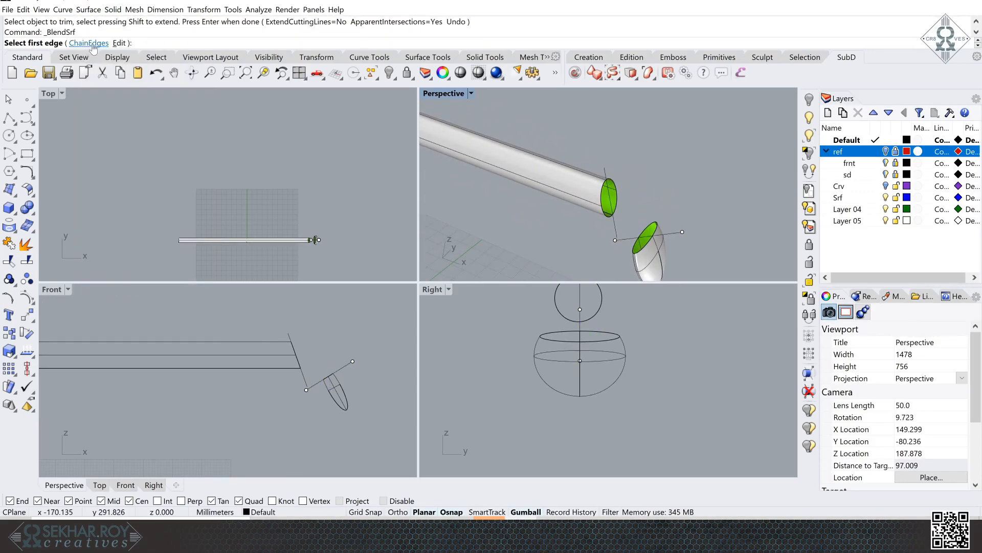
pyautogui.click(89, 43)
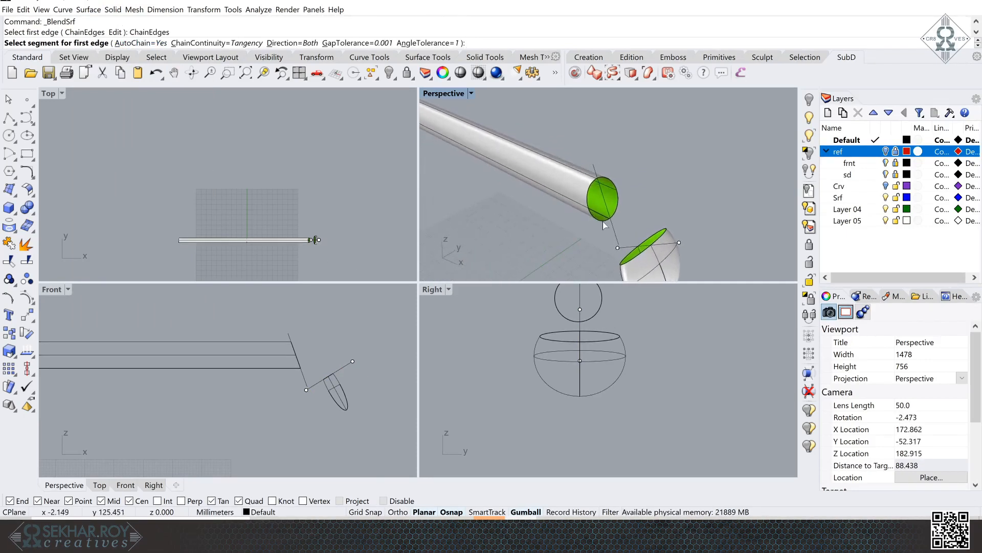
pyautogui.click(604, 222)
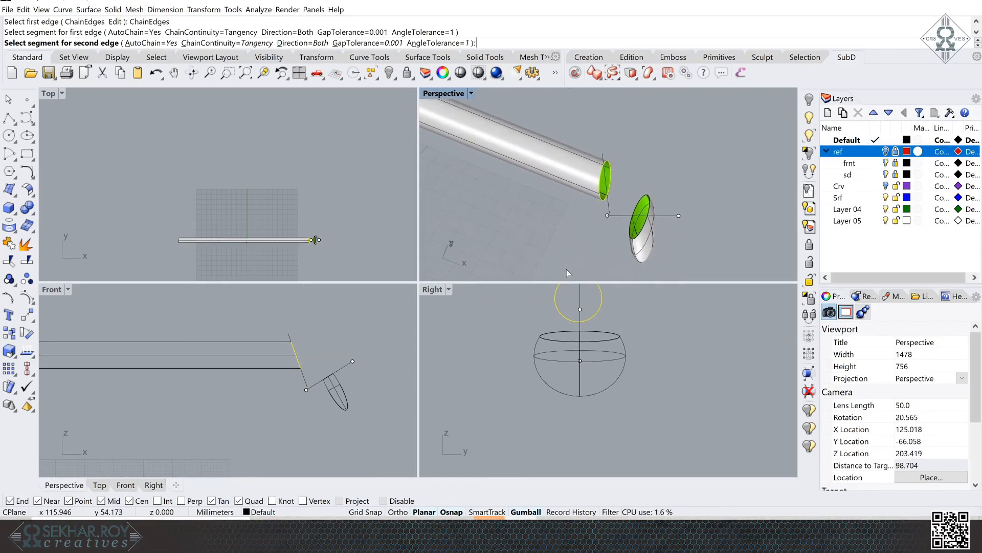
pyautogui.click(643, 240)
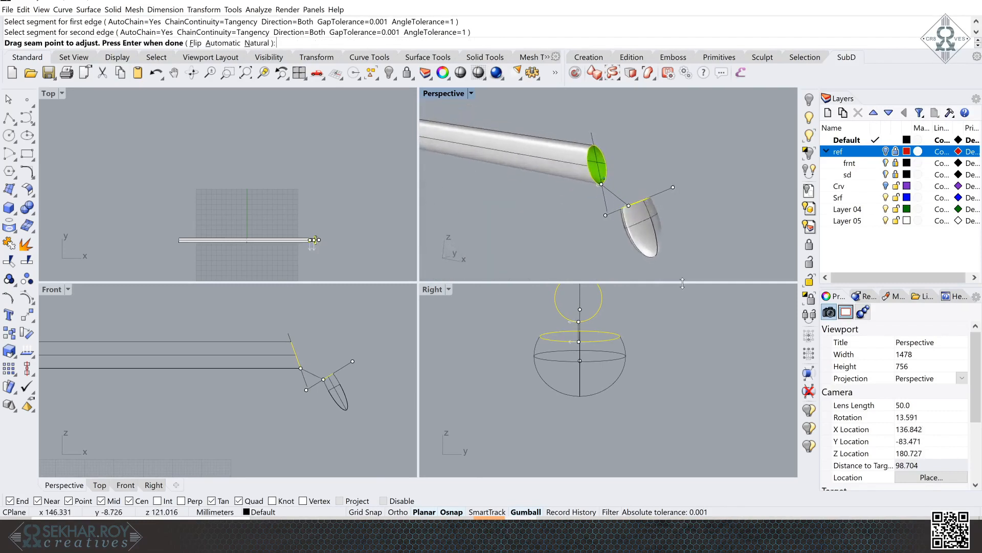
pyautogui.moveTo(554, 222); pyautogui.dragTo(554, 221)
pyautogui.moveTo(577, 136); pyautogui.dragTo(586, 146)
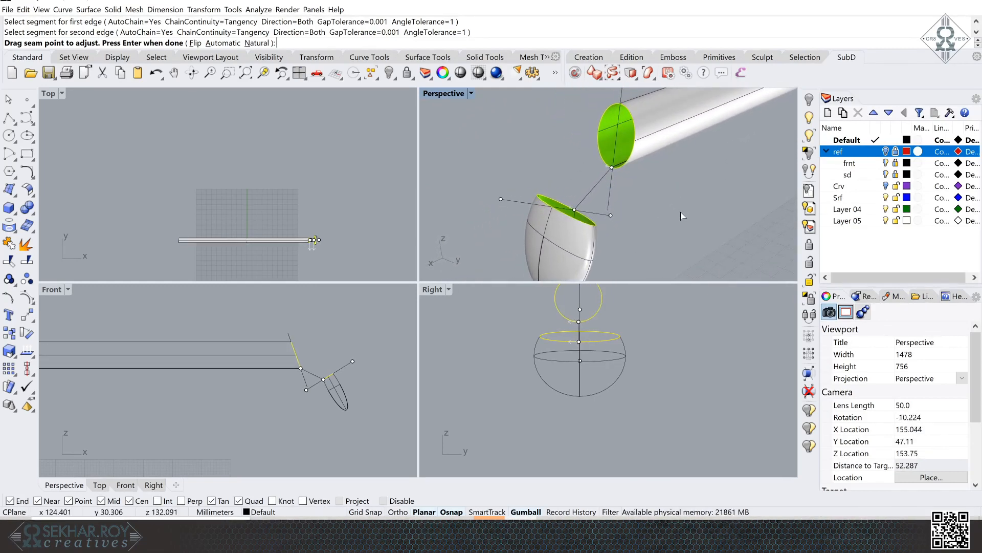
pyautogui.press('Return')
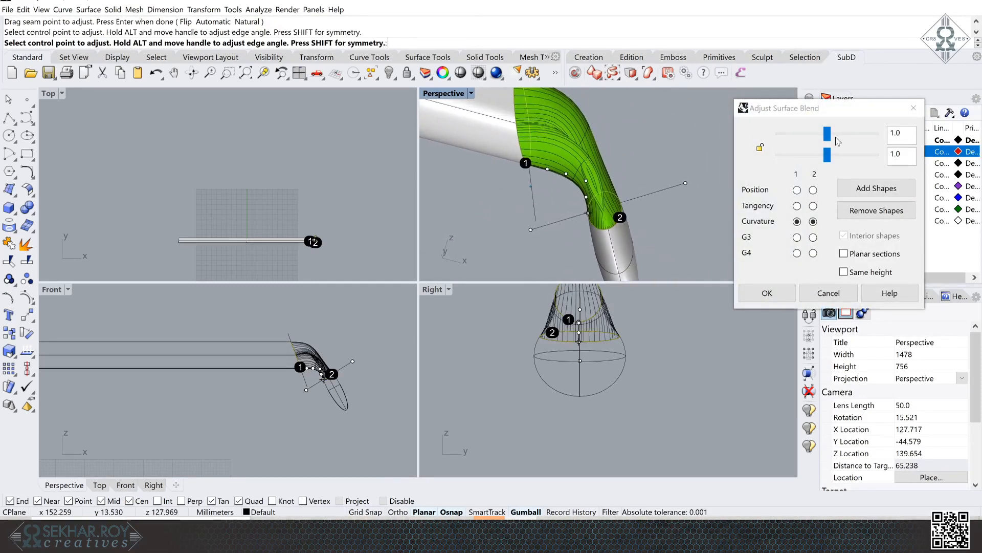
# Lock the two blend strength values together and set both to 0.624.
pyautogui.click(759, 149)
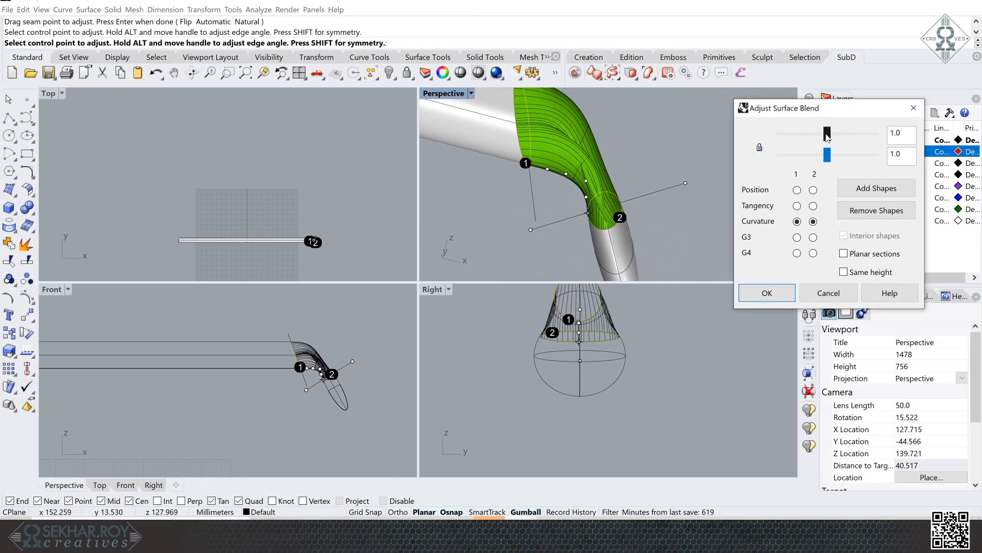
pyautogui.moveTo(827, 137); pyautogui.dragTo(809, 136)
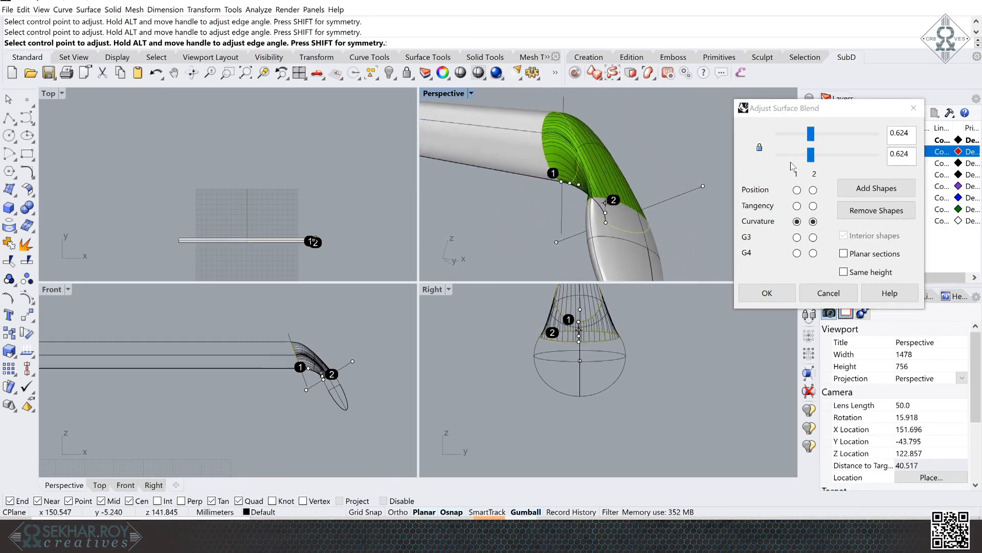
# Try Tangency continuity at both edges of the blend, and return both edges to Curvature.
pyautogui.click(797, 205)
pyautogui.click(813, 205)
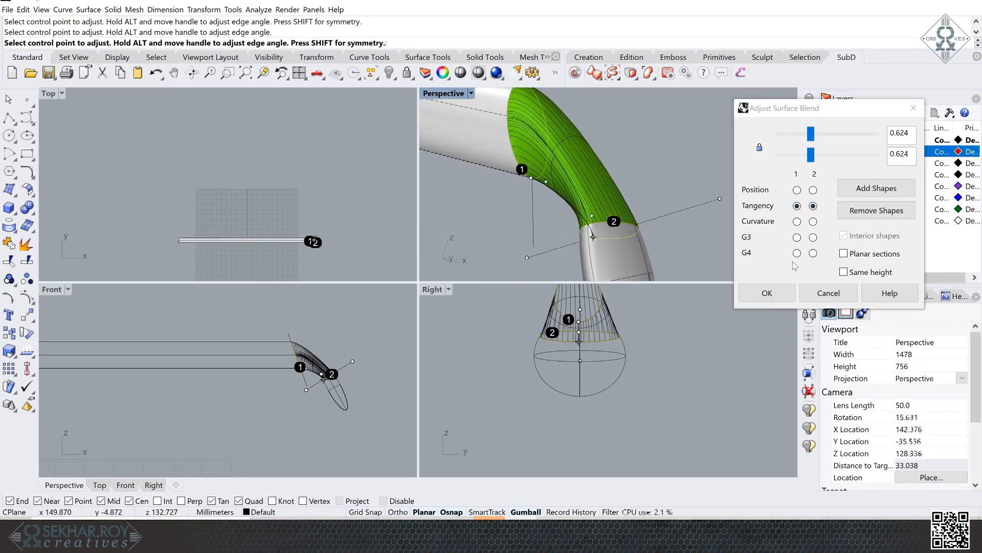
pyautogui.click(797, 221)
pyautogui.click(813, 221)
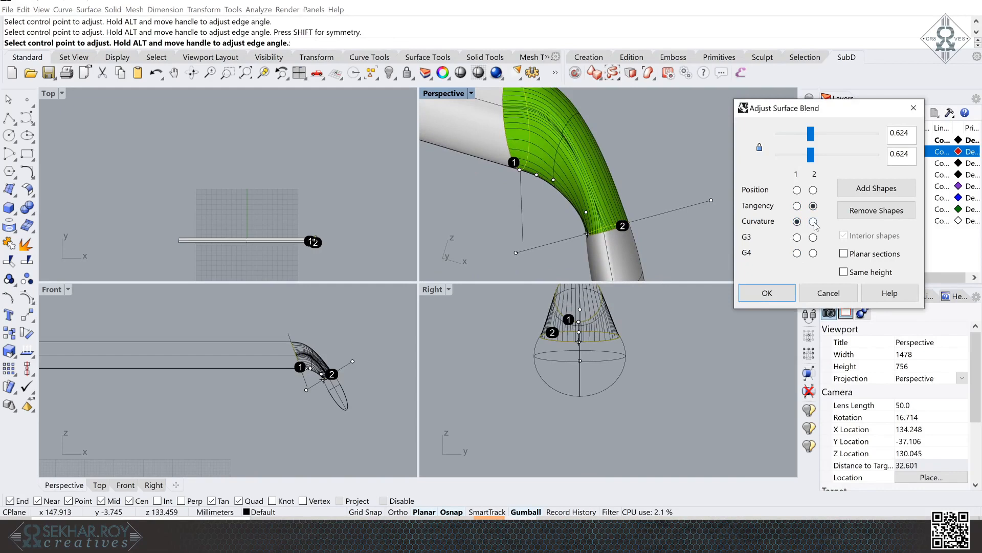
# Unlock the blend strengths, set them to 0.779 at the crossbar edge and 0.25 at the ellipsoid edge, and create the blend surface.
pyautogui.click(851, 256)
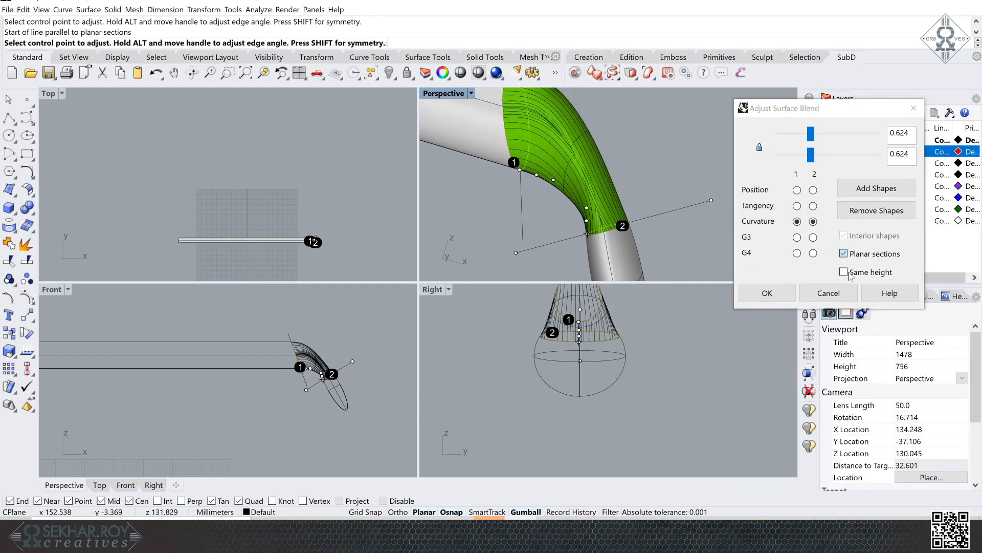
pyautogui.click(851, 275)
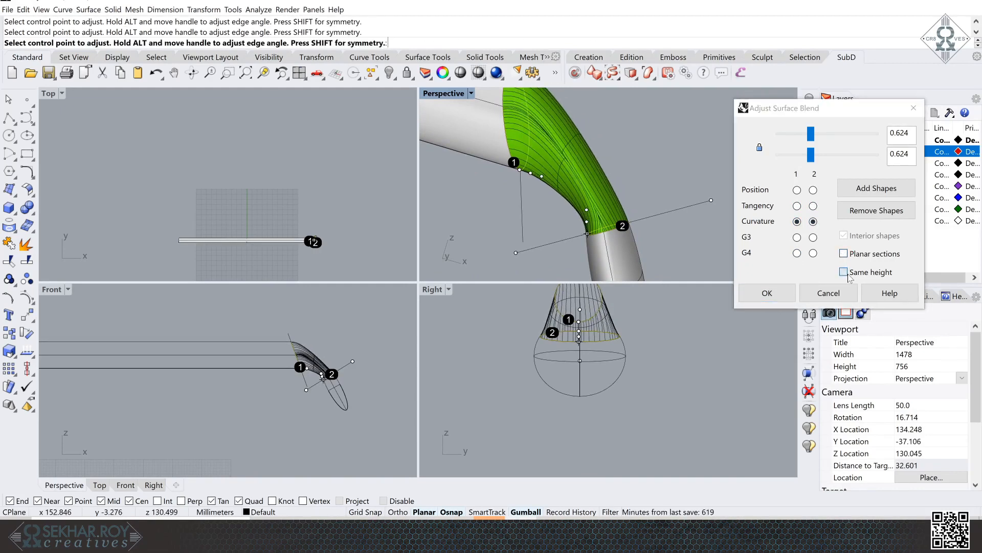
pyautogui.click(760, 148)
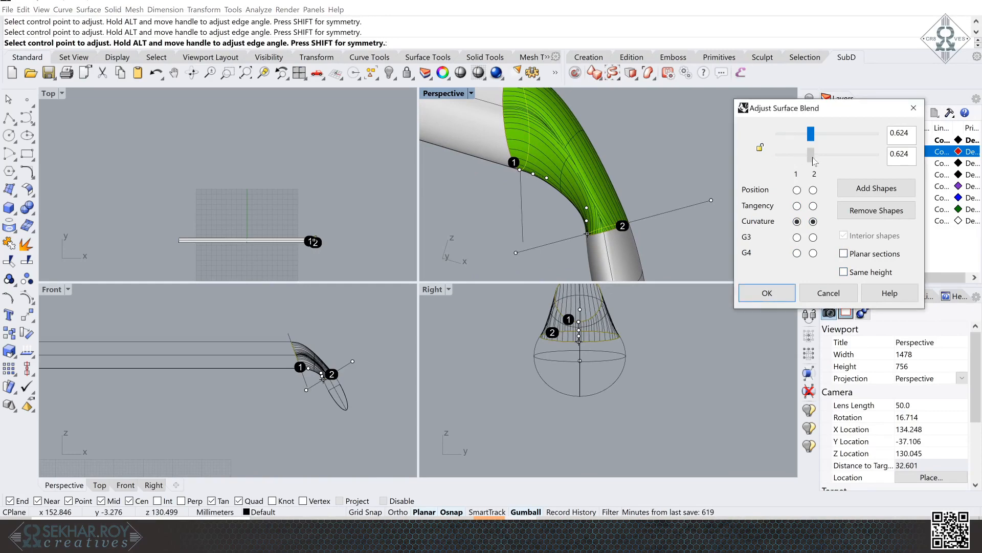
pyautogui.moveTo(815, 162); pyautogui.dragTo(780, 162)
pyautogui.moveTo(811, 134); pyautogui.dragTo(822, 140)
pyautogui.scroll(6, 631, 180)
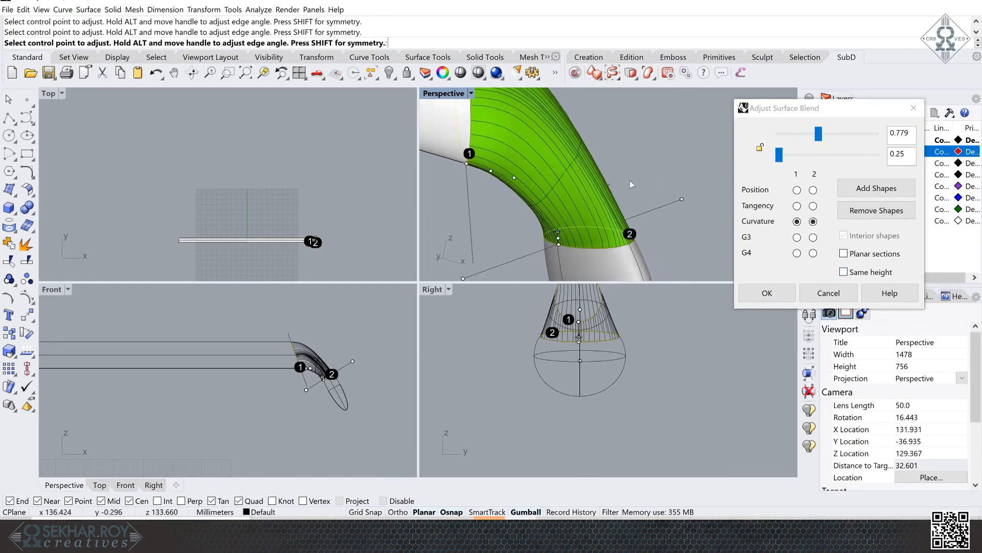
pyautogui.moveTo(616, 192); pyautogui.dragTo(597, 212, button='right')
pyautogui.scroll(-5, 508, 213)
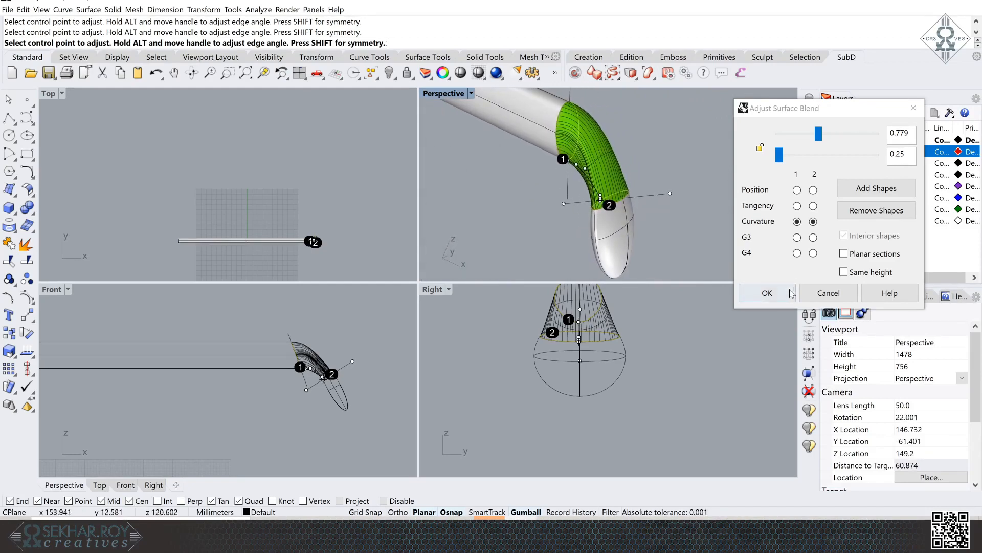
pyautogui.click(789, 294)
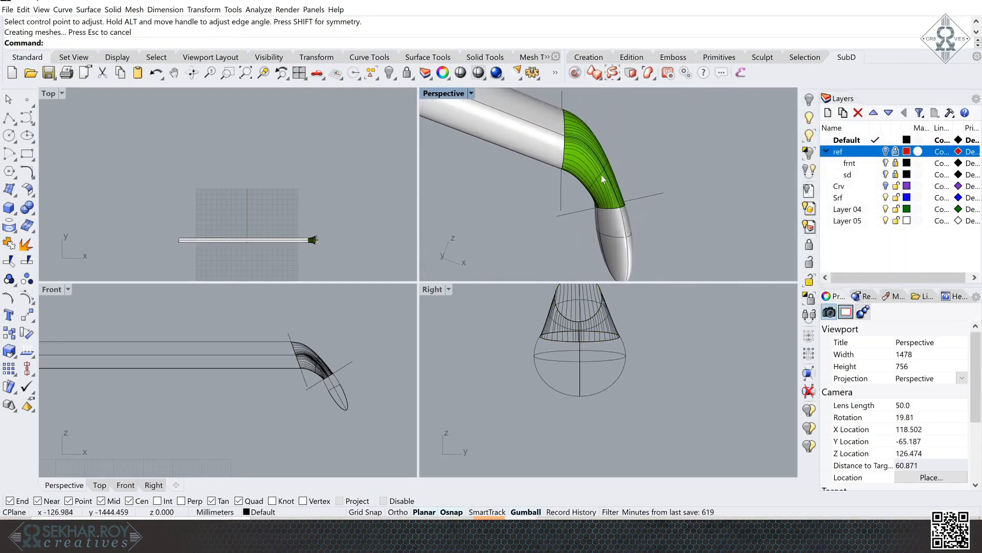
# Join the blend surface, the crossbar and the trimmed ellipsoid into one polysurface.
pyautogui.click(588, 166)
pyautogui.keyDown('shift'); pyautogui.click(541, 152); pyautogui.keyUp('shift')
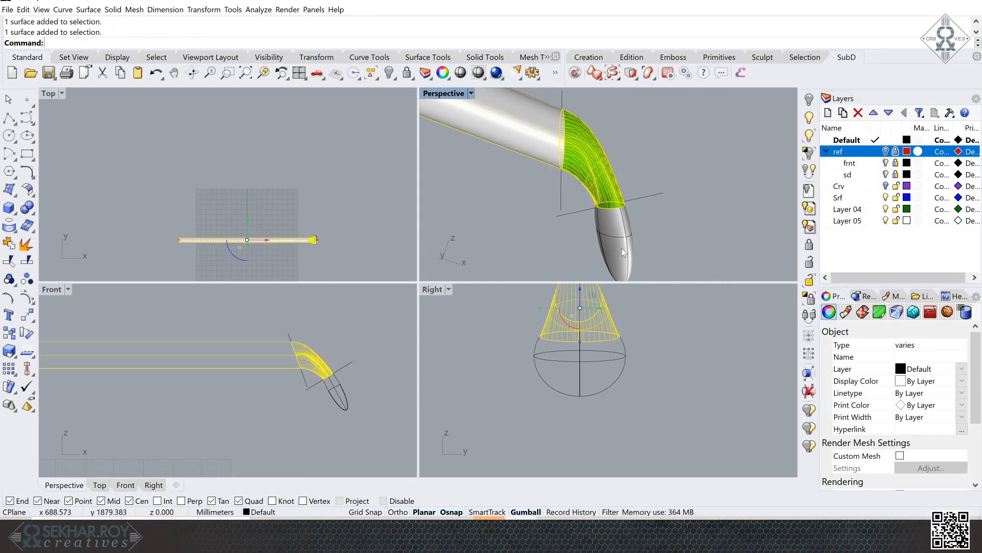
pyautogui.click(9, 244)
pyautogui.click(523, 230)
# In the Front view, draw a vertical line from the origin (0) to just above the crossbar.
pyautogui.scroll(-8, 537, 231)
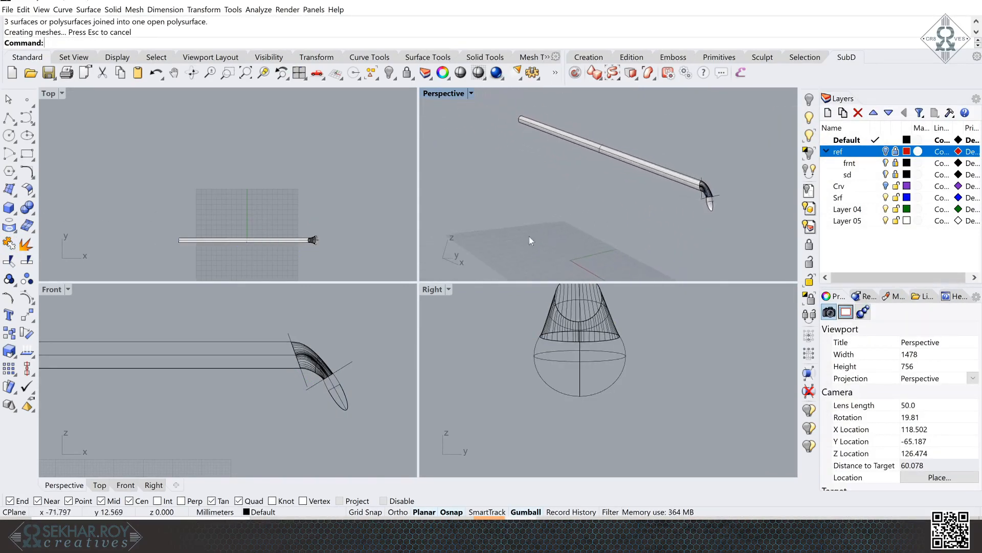
pyautogui.scroll(1, 519, 240)
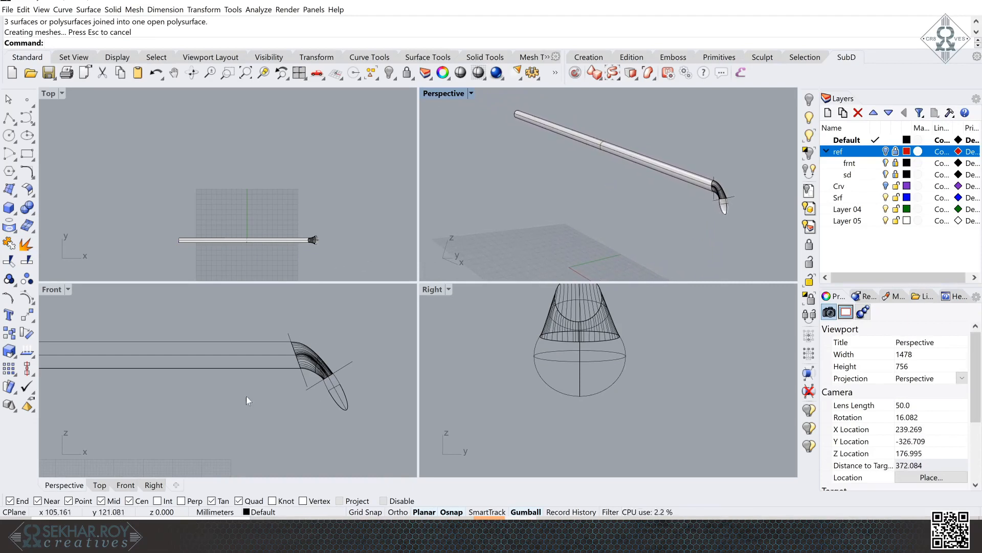
pyautogui.scroll(-9, 291, 383)
pyautogui.moveTo(247, 396); pyautogui.dragTo(397, 380, button='right')
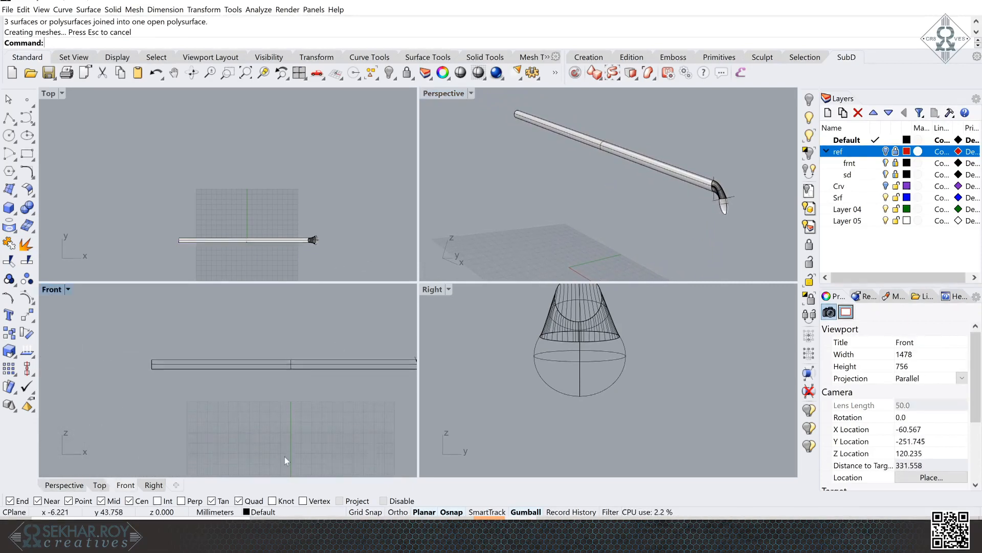
pyautogui.moveTo(295, 421); pyautogui.dragTo(272, 354, button='right')
pyautogui.scroll(-1, 295, 420)
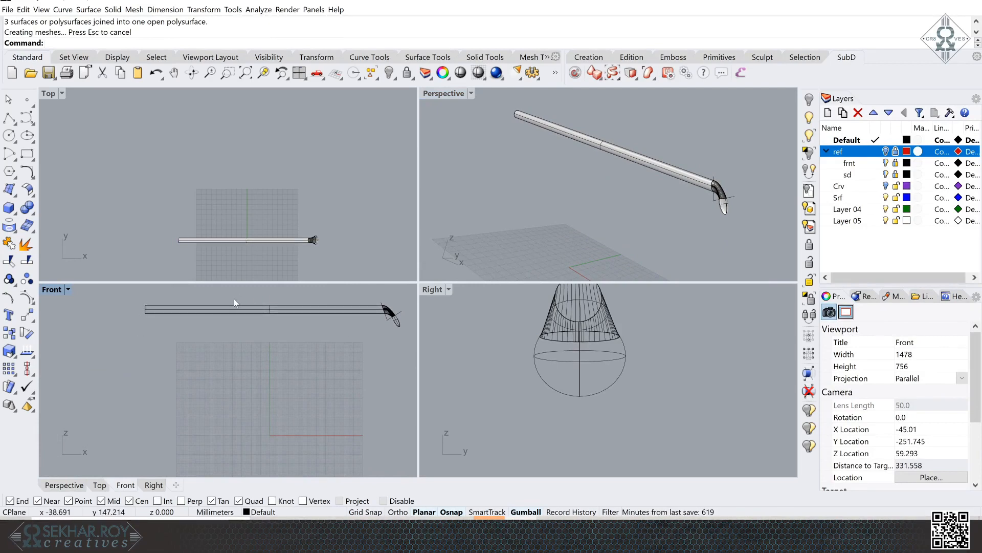
pyautogui.click(8, 119)
pyautogui.write('0')
pyautogui.press('Return')
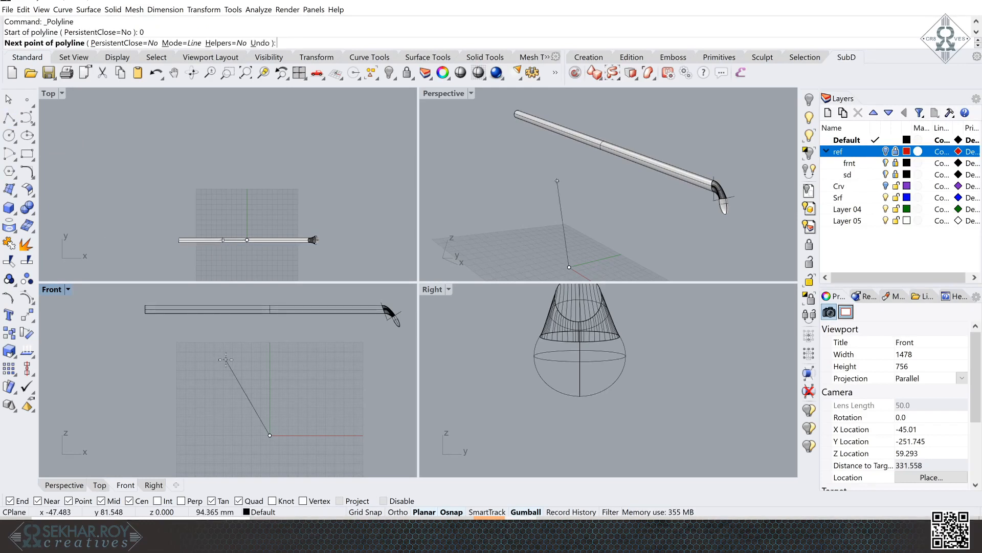
pyautogui.press('shift')
pyautogui.keyDown('shift'); pyautogui.click(270, 292); pyautogui.keyUp('shift')
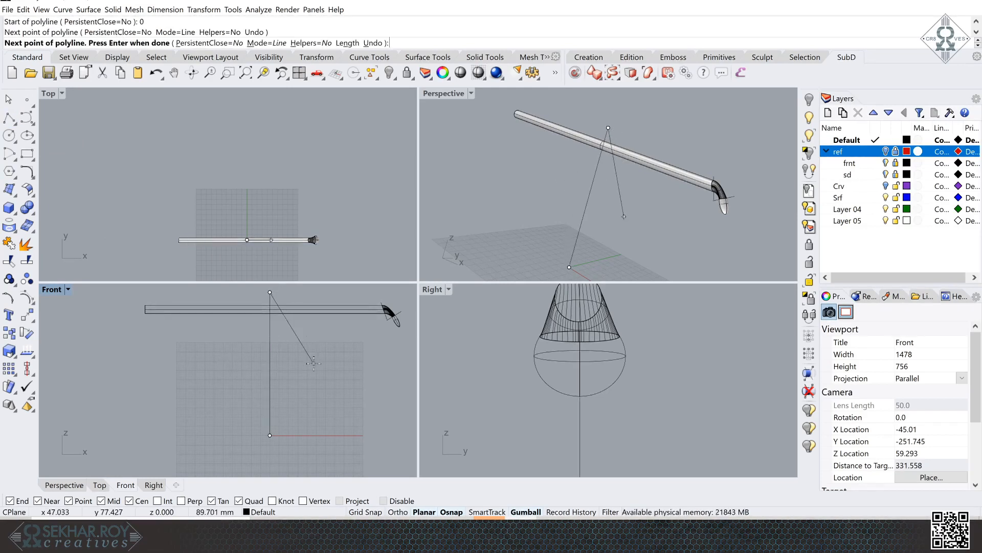
pyautogui.press('Return')
# Trim away the crossbar half that has no end fixing, using the vertical line as the cutter.
pyautogui.click(268, 297)
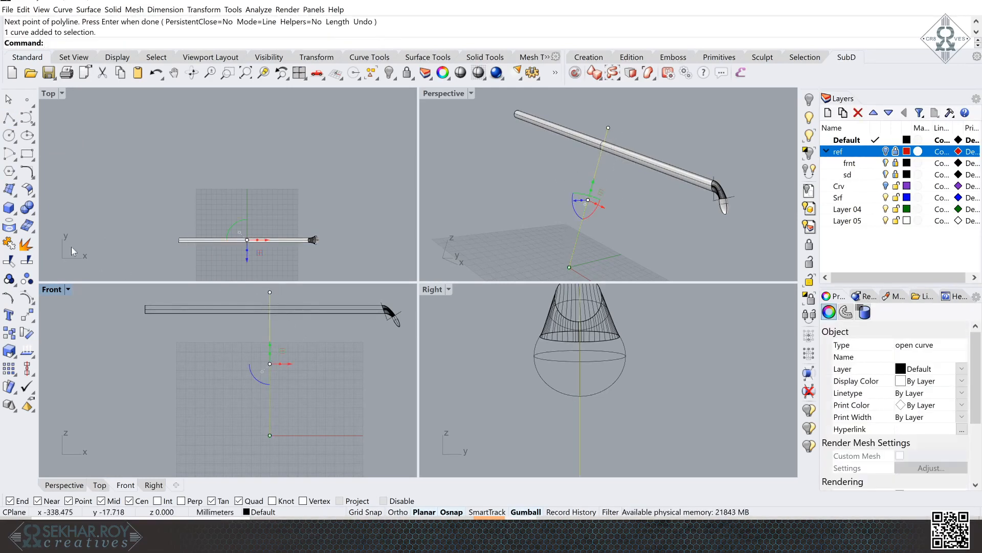
pyautogui.click(9, 243)
pyautogui.click(167, 306)
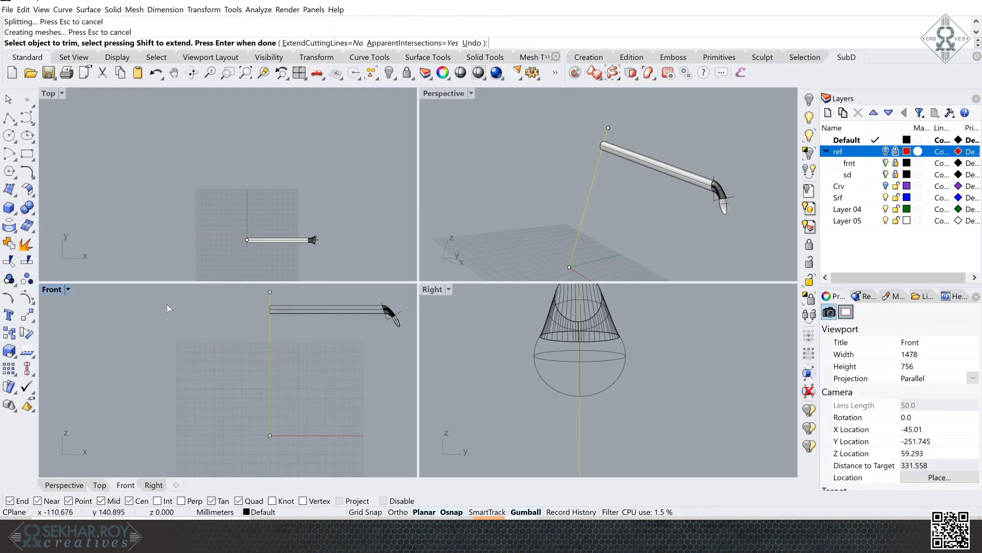
pyautogui.press('Return')
# Mirror a copy of the crossbar half across the vertical axis through the origin (0).
pyautogui.click(363, 313)
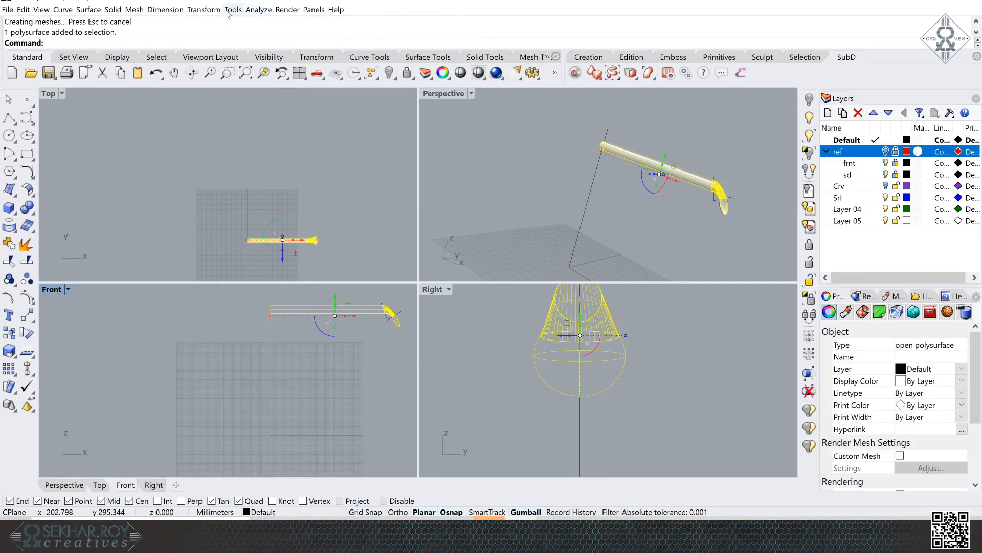
pyautogui.click(204, 9)
pyautogui.click(228, 92)
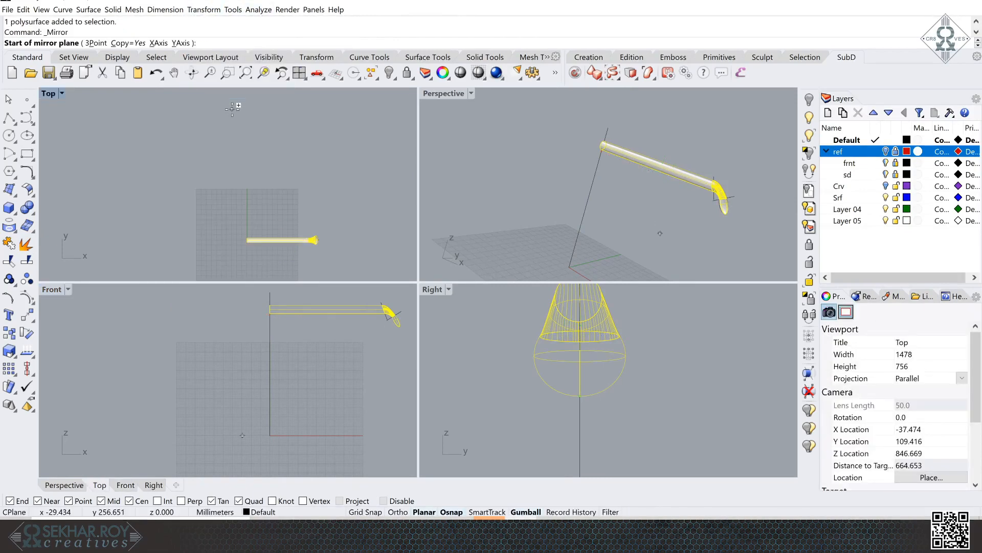
pyautogui.write('0')
pyautogui.press('Return')
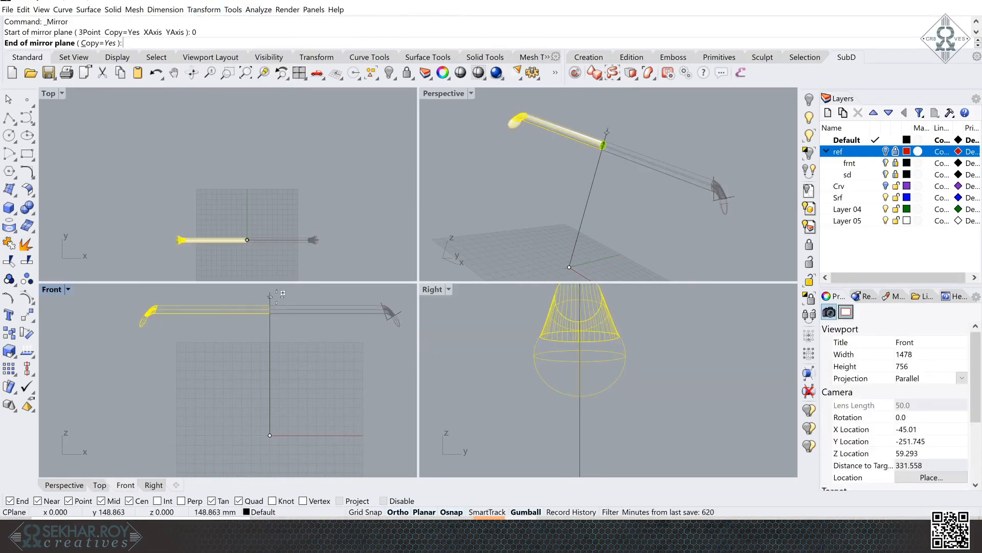
pyautogui.click(275, 297)
pyautogui.click(354, 247)
# Join the two mirrored crossbar halves into a single closed polysurface.
pyautogui.click(308, 312)
pyautogui.keyDown('shift'); pyautogui.click(240, 310); pyautogui.keyUp('shift')
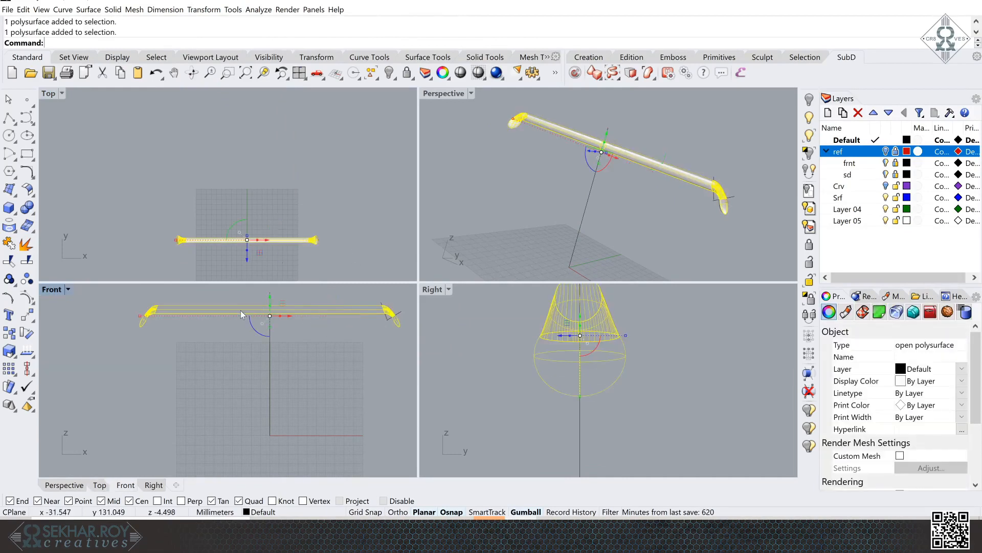
pyautogui.click(9, 243)
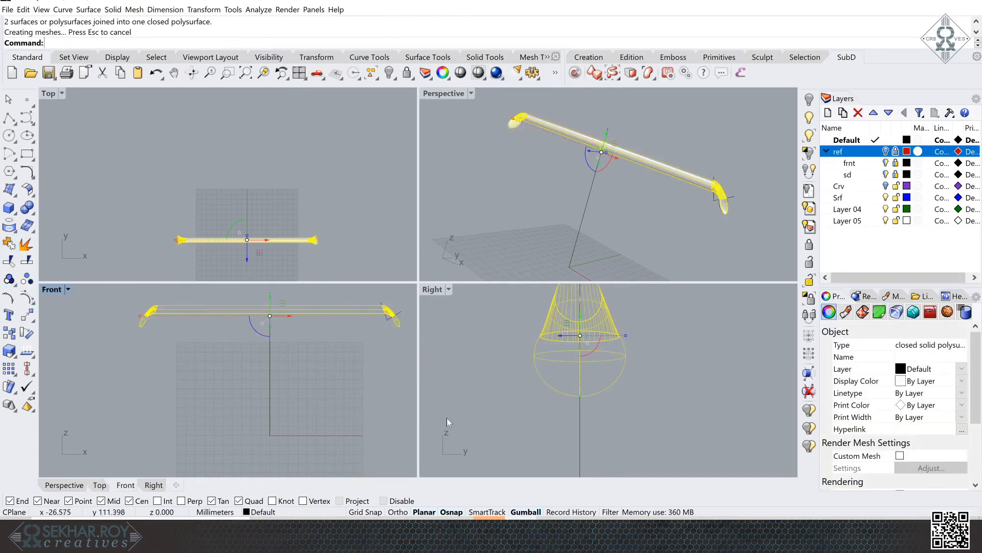
pyautogui.click(518, 216)
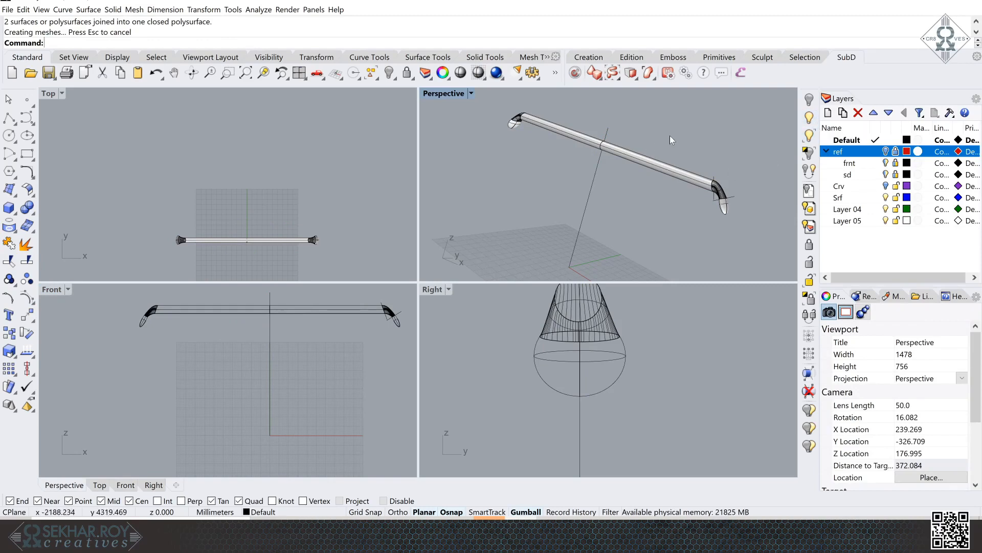
# Delete the construction lines at the end fixing and the vertical cutting line, and show the hidden stool parts.
pyautogui.moveTo(670, 136); pyautogui.dragTo(744, 236)
pyautogui.press('Delete')
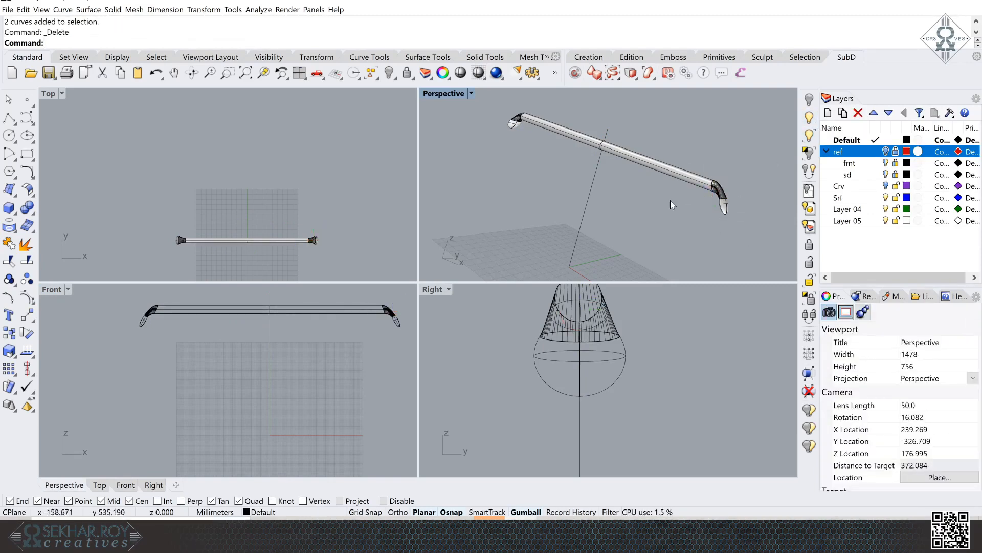
pyautogui.click(610, 127)
pyautogui.press('Delete')
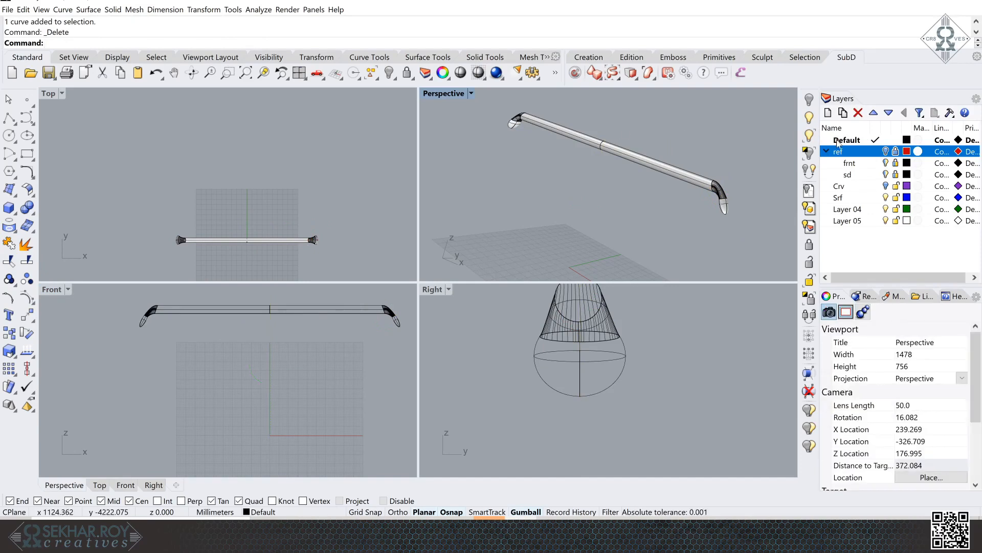
pyautogui.click(806, 121)
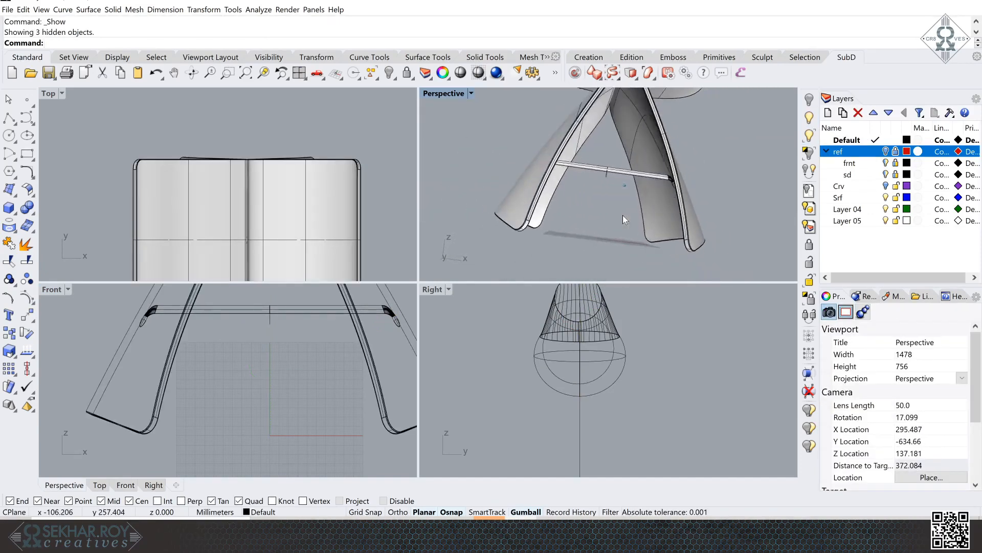
# Examine how the crossbar's end fixings meet the legs, and check the whole stool in all views.
pyautogui.scroll(8, 622, 214)
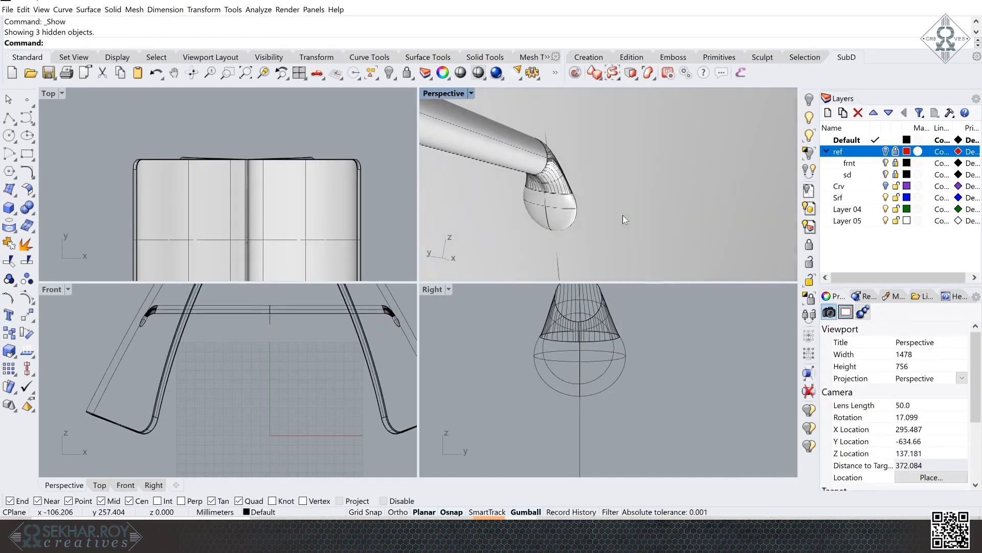
pyautogui.scroll(6, 598, 206)
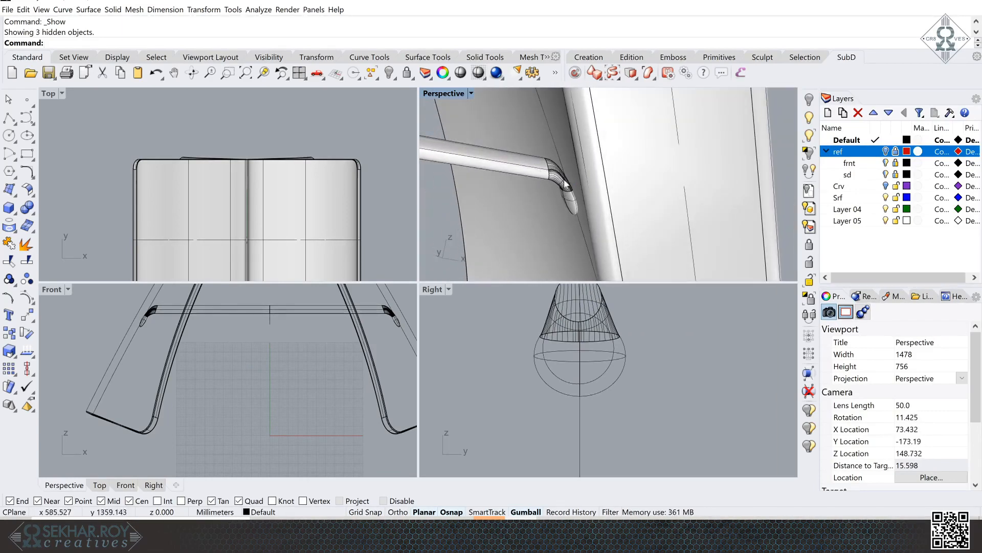
pyautogui.scroll(-8, 544, 168)
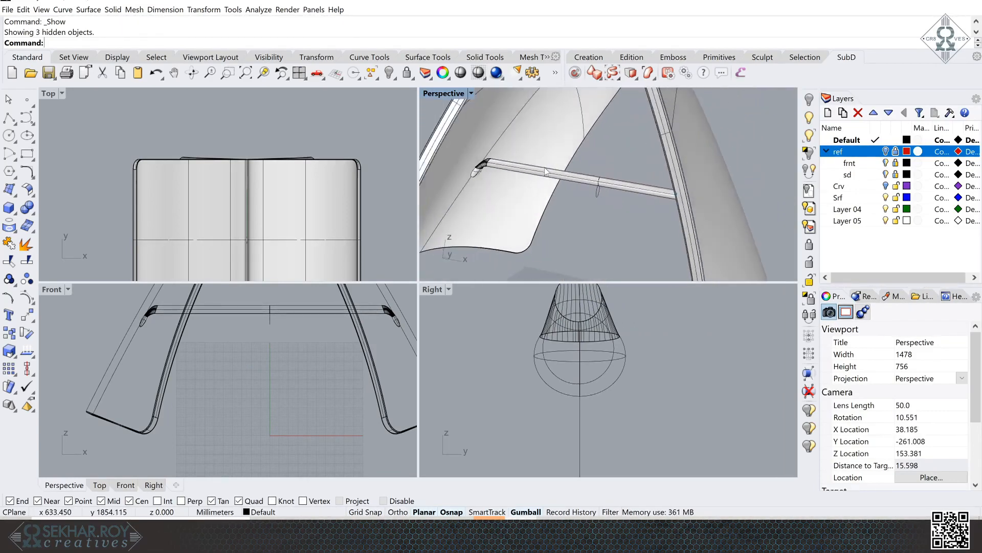
pyautogui.moveTo(545, 167); pyautogui.dragTo(588, 143, button='right')
pyautogui.scroll(-3, 654, 198)
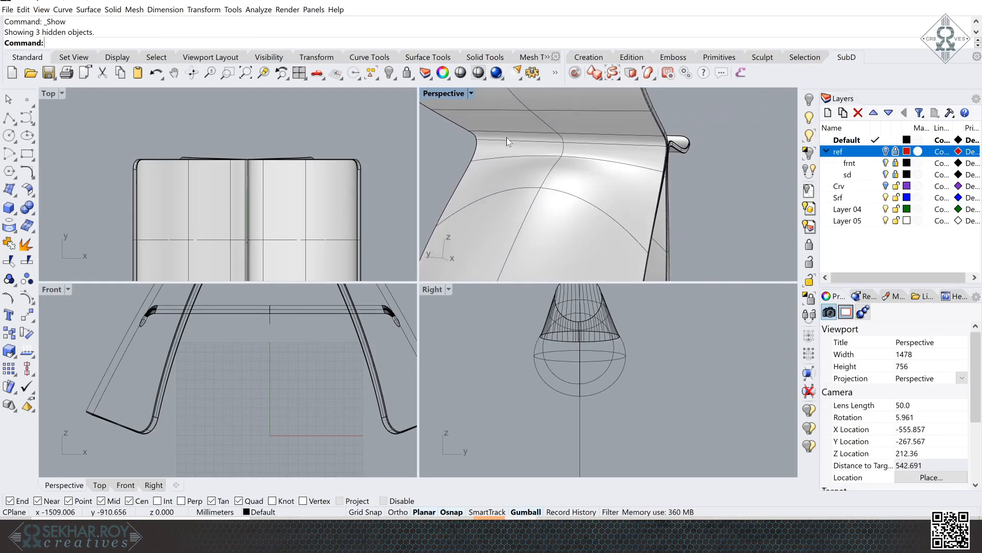
pyautogui.scroll(4, 507, 137)
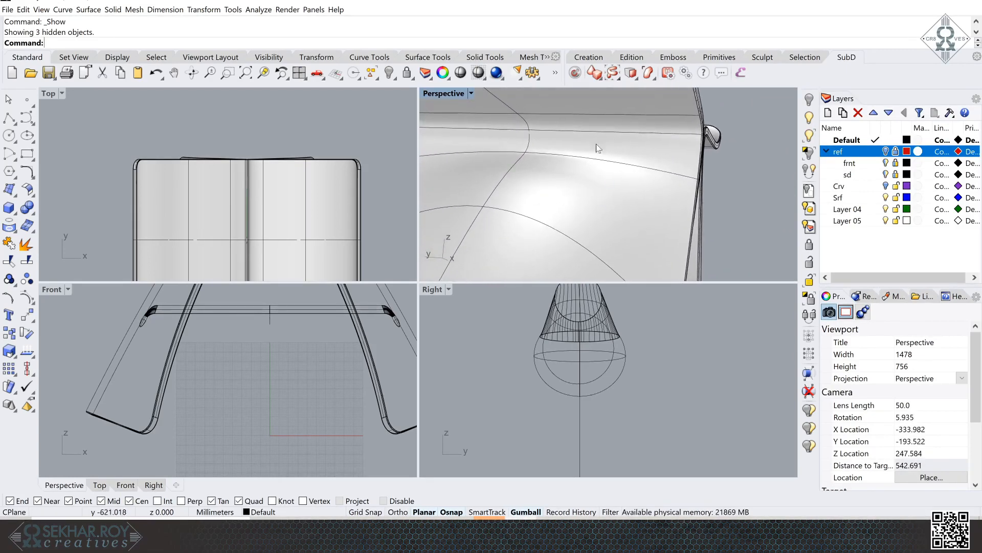
pyautogui.moveTo(613, 146); pyautogui.dragTo(732, 201, button='right')
pyautogui.scroll(-1, 671, 173)
pyautogui.scroll(-6, 671, 173)
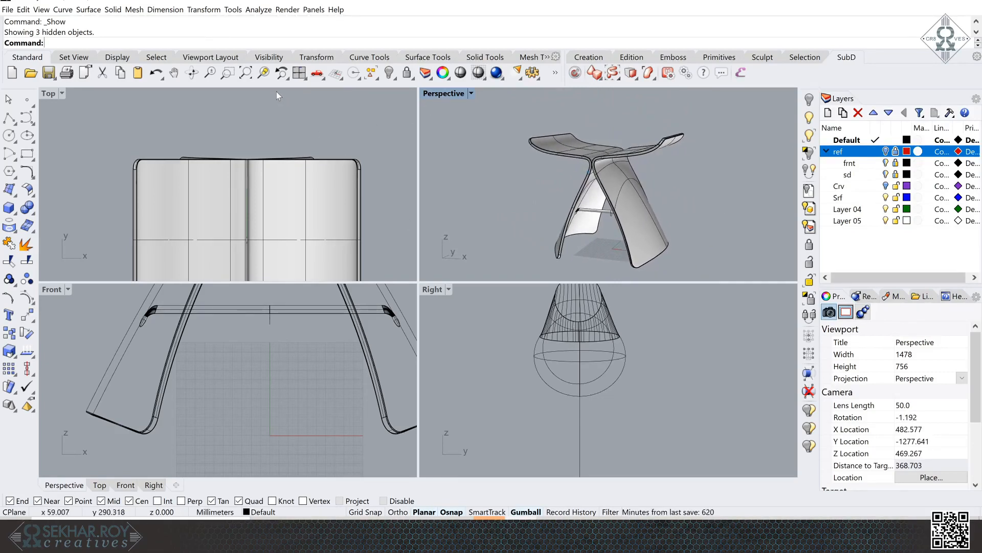
pyautogui.click(297, 72)
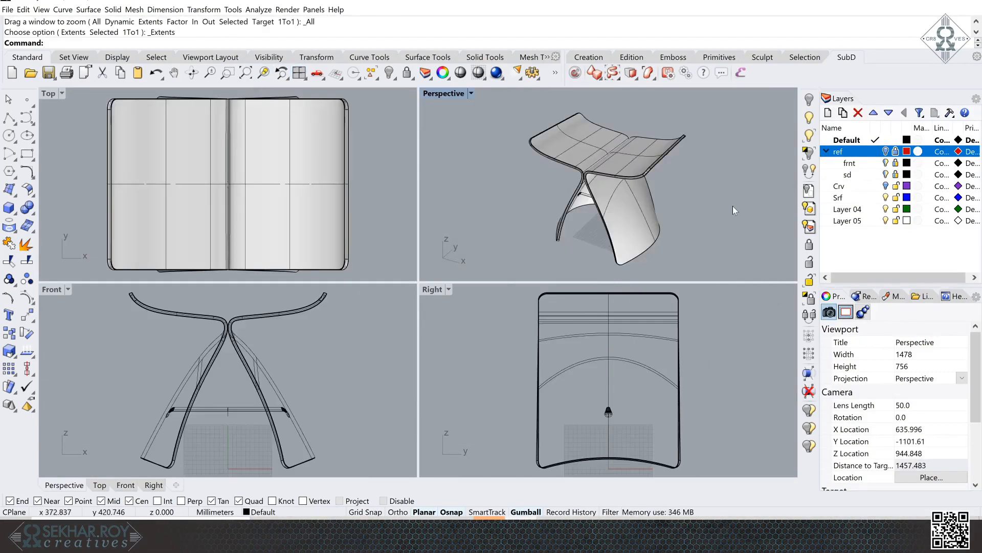
pyautogui.moveTo(733, 206); pyautogui.dragTo(732, 207, button='right')
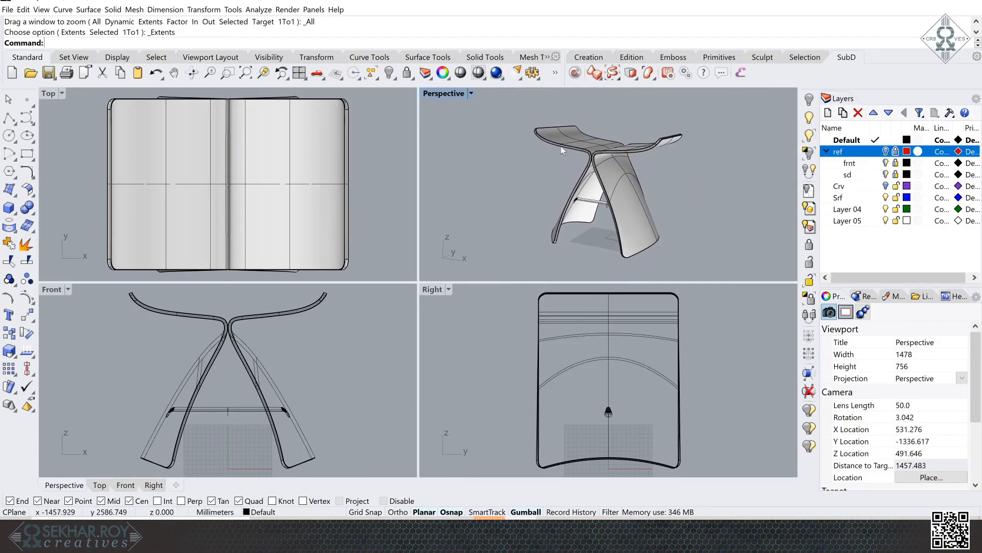
# Set the Perspective view to the Artistic display mode and maximize it.
pyautogui.click(471, 94)
pyautogui.click(460, 190)
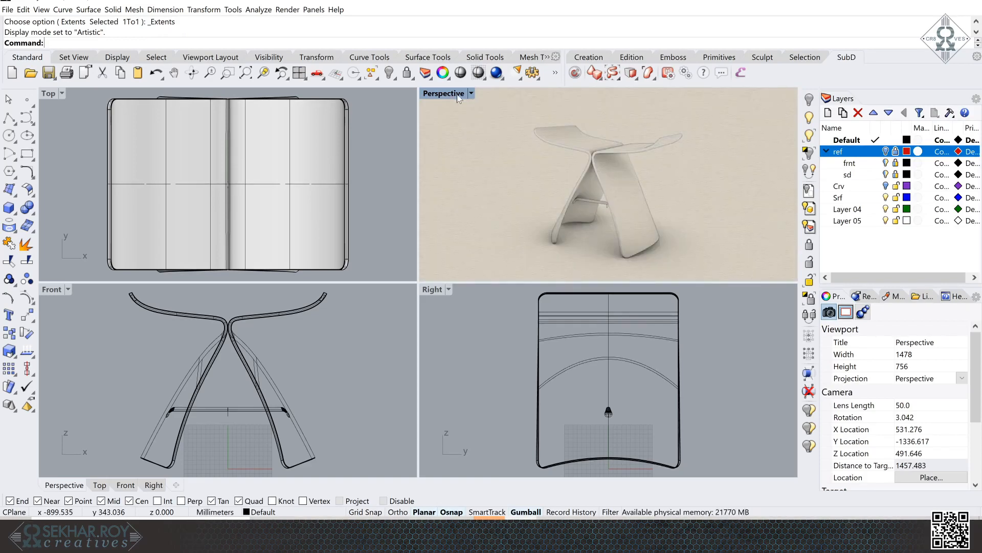
pyautogui.doubleClick(454, 95)
# Select the leftover closed curve at the middle of the crossbar and move it to the Crv layer.
pyautogui.scroll(5, 538, 354)
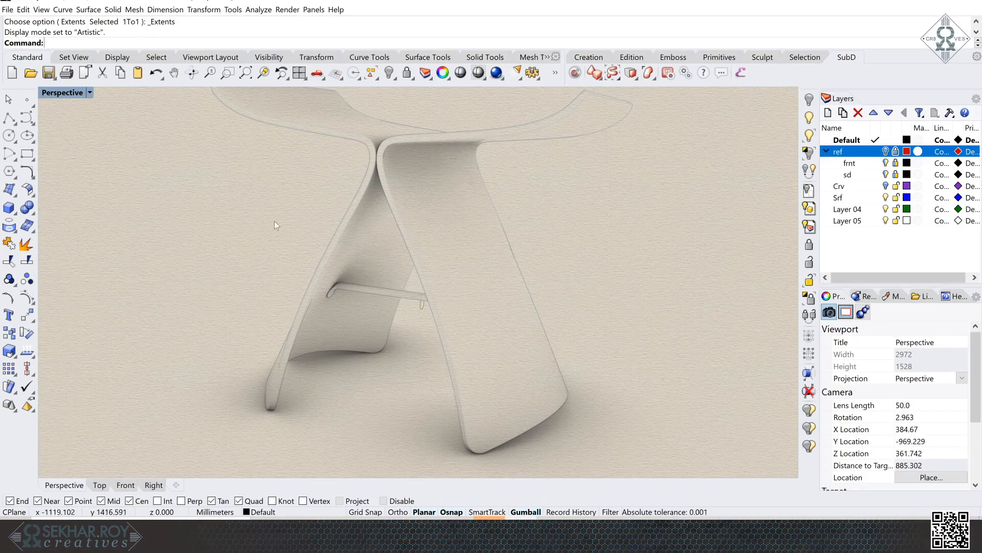
pyautogui.moveTo(284, 232); pyautogui.dragTo(603, 353)
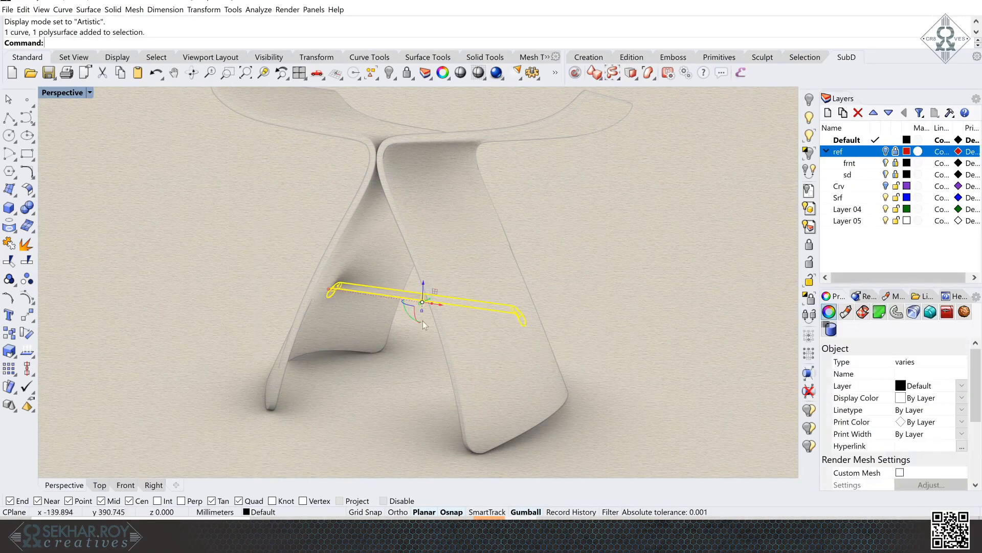
pyautogui.click(208, 183)
pyautogui.moveTo(208, 182); pyautogui.dragTo(359, 289, button='right')
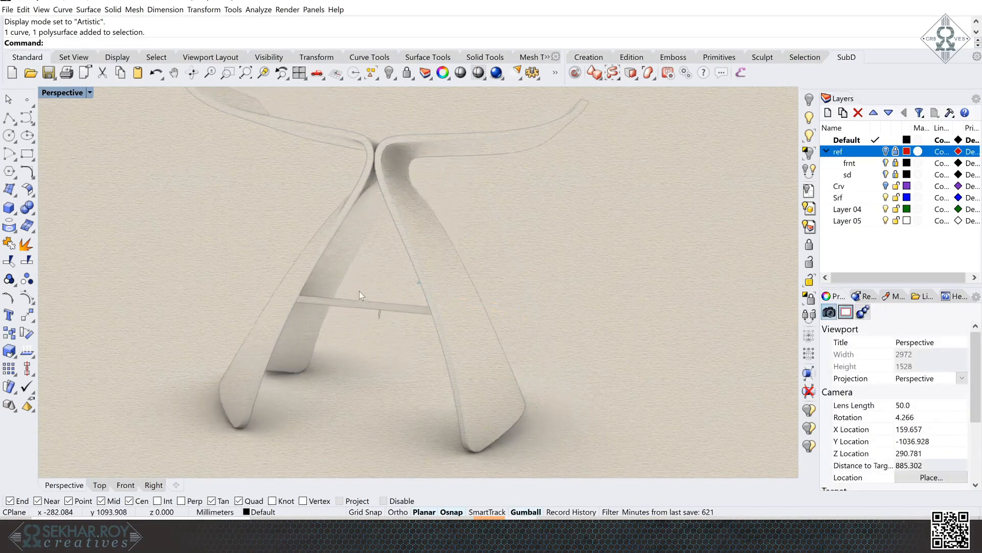
pyautogui.moveTo(361, 287); pyautogui.dragTo(391, 325)
pyautogui.moveTo(583, 345); pyautogui.dragTo(514, 339, button='right')
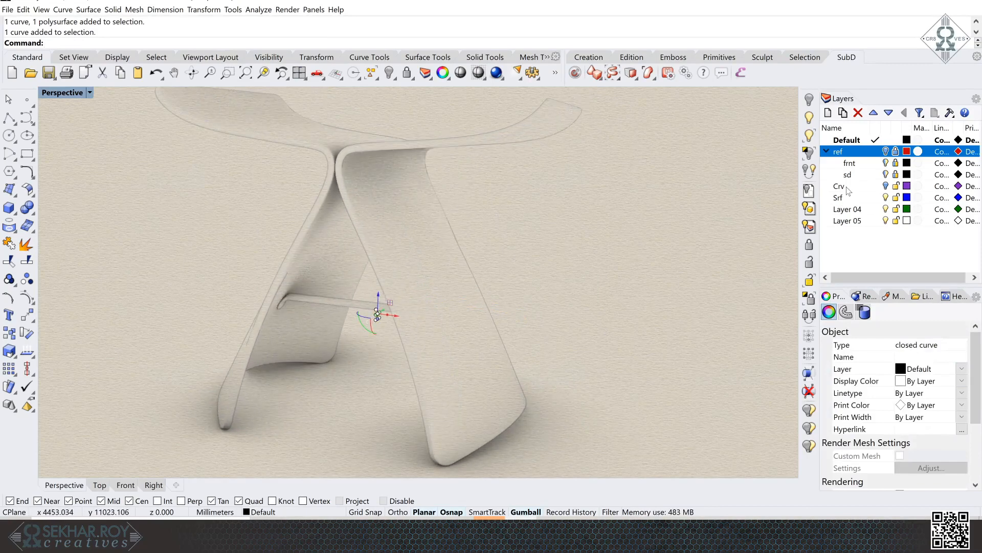
pyautogui.rightClick(847, 187)
pyautogui.click(897, 365)
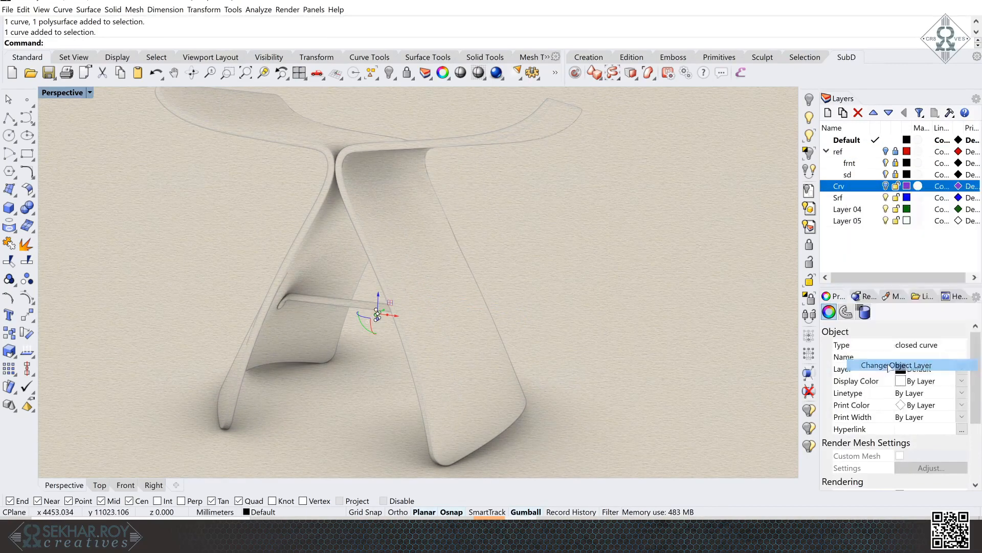
pyautogui.click(653, 331)
# Examine the finished stool from all around in the Artistic display.
pyautogui.press('Left')
pyautogui.press('Left')
pyautogui.press('Left')
pyautogui.press('Left')
pyautogui.press('Left')
pyautogui.press('Left')
pyautogui.press('Left')
pyautogui.press('Left')
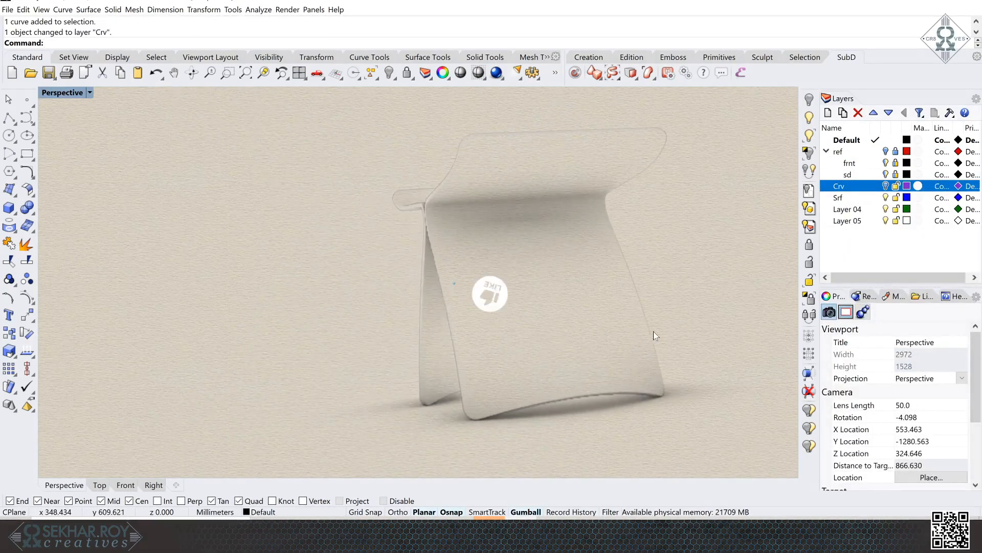
pyautogui.press('Left')
pyautogui.press('Left')
pyautogui.press('Left')
pyautogui.press('Left')
pyautogui.press('Left')
pyautogui.press('Left')
pyautogui.press('Left')
pyautogui.press('Left')
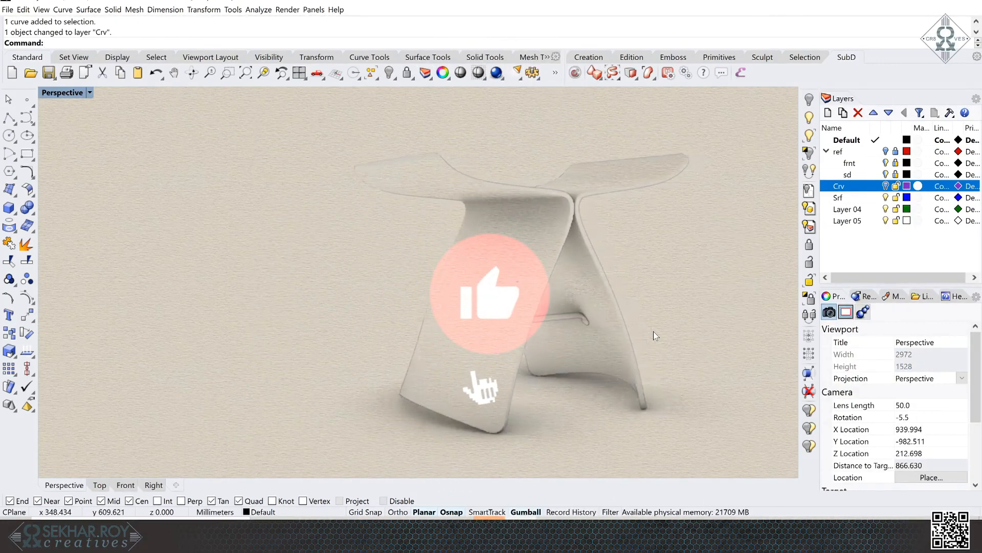